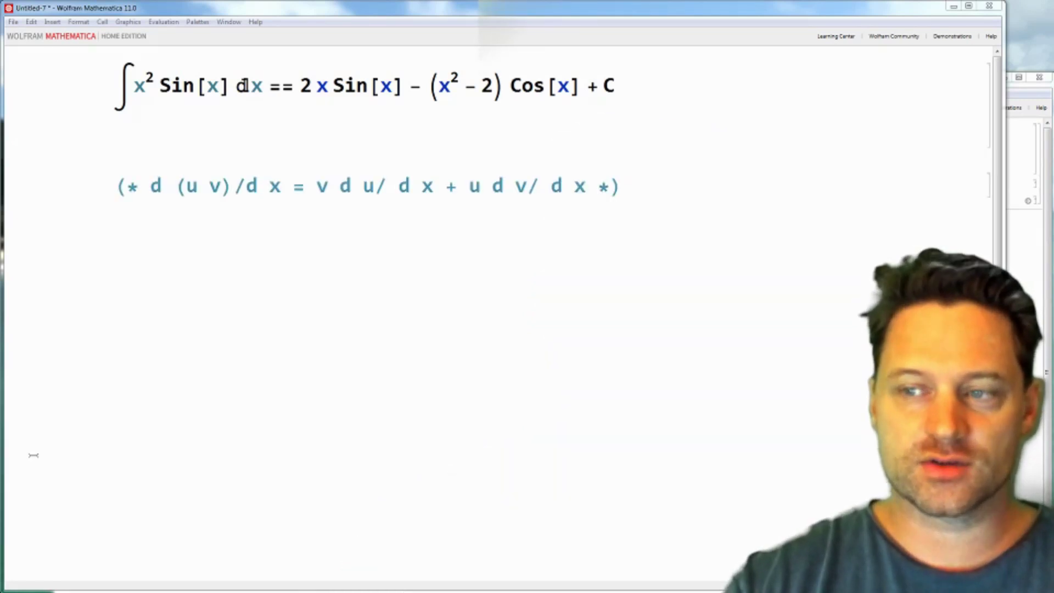
Step: Move the term u d v/ d x in the product rule comment before the equals sign and make it negative
left_click(692, 182)
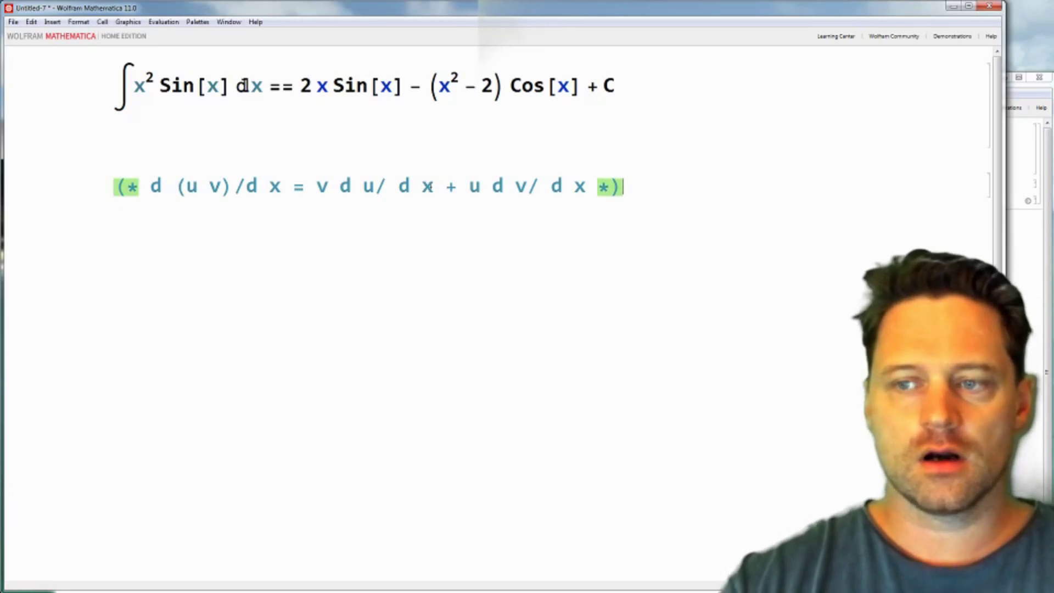
left_click_drag(443, 187, 586, 187)
key("ctrl+c")
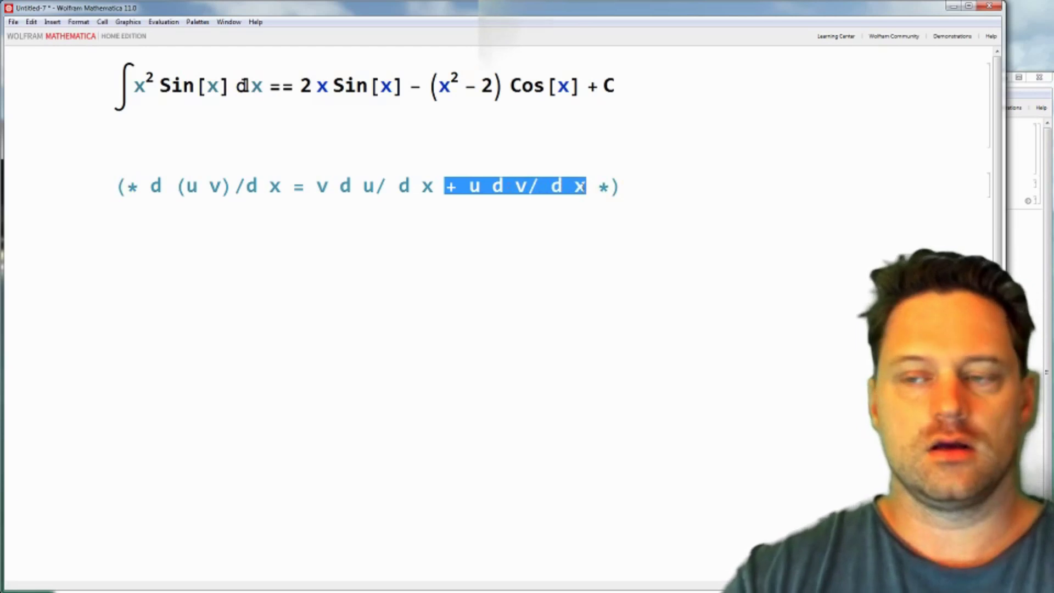
key("BackSpace")
left_click(291, 190)
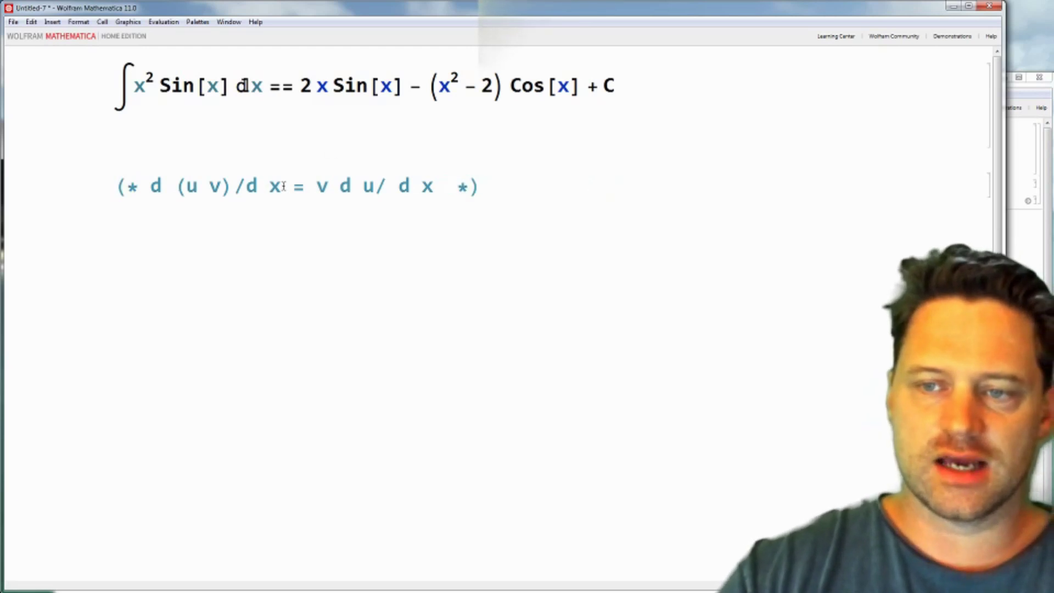
key("ctrl+v")
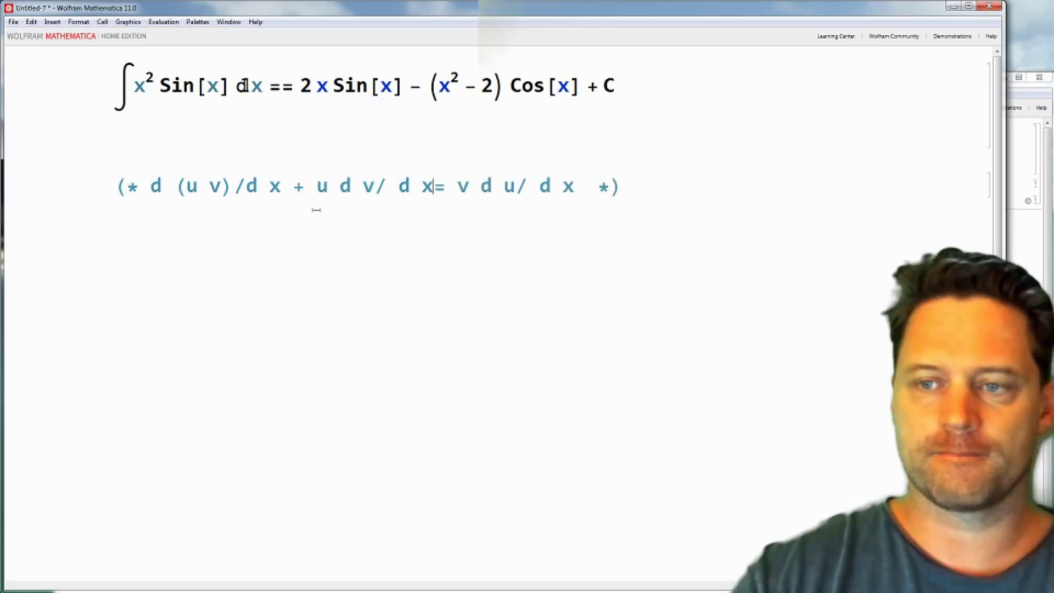
double_click(298, 188)
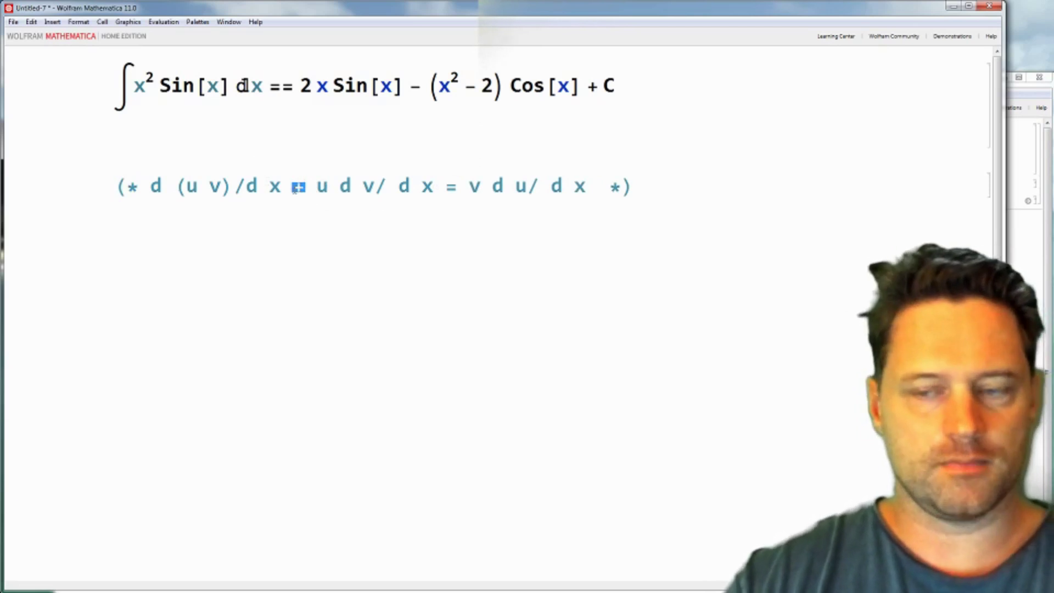
type("-")
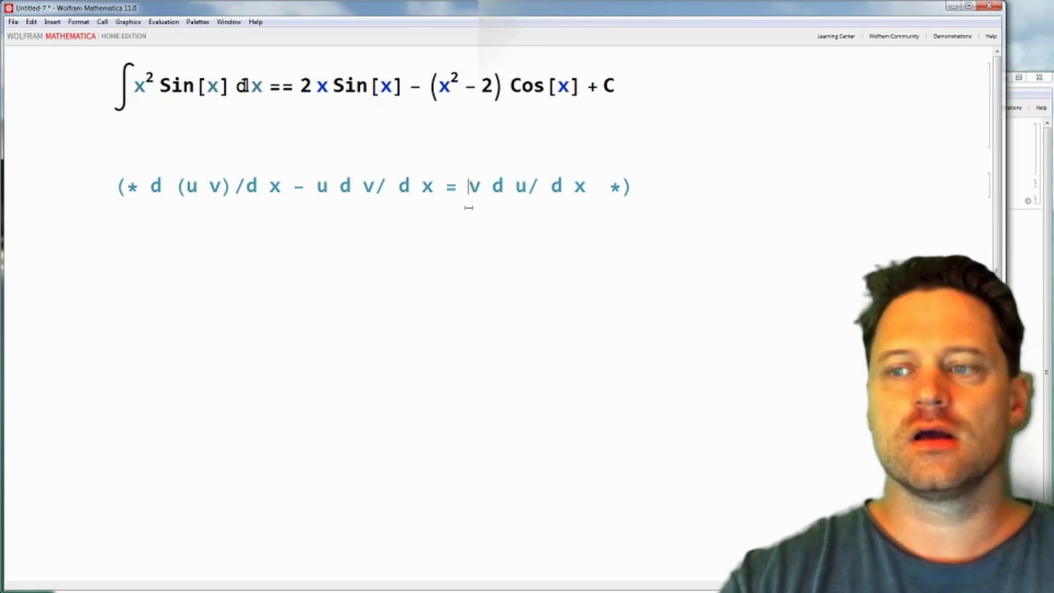
Step: Remove the division by d x from all three terms of the product rule comment
left_click_drag(538, 187, 589, 182)
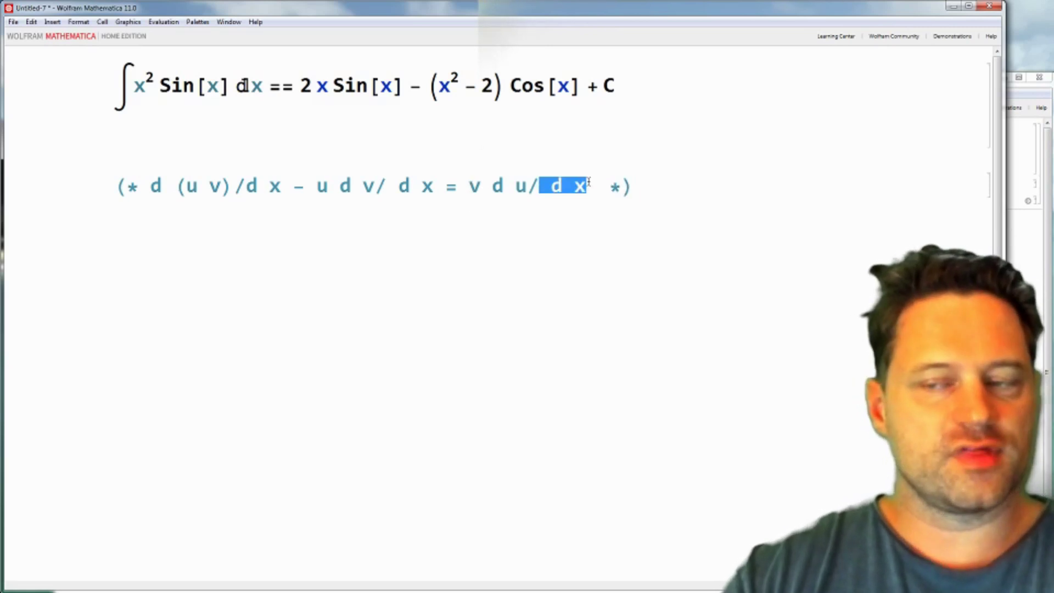
key("BackSpace")
key("BackSpace")
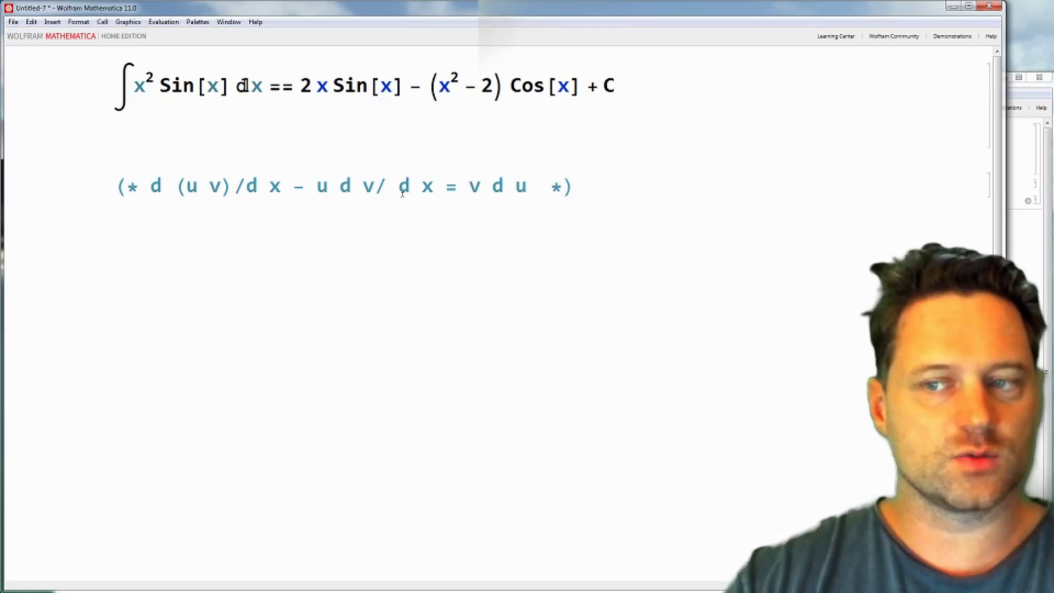
left_click_drag(373, 186, 435, 187)
key("BackSpace")
left_click_drag(231, 187, 282, 186)
key("BackSpace")
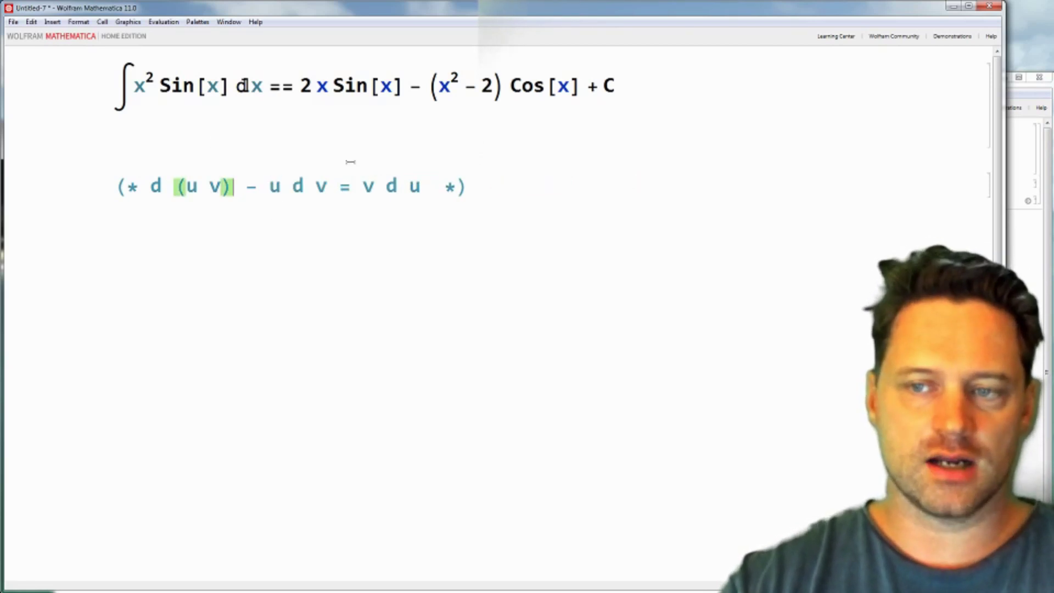
Step: Rewrite the comment as the replacement rule v d u → d (u v) - u d v
left_click_drag(361, 187, 426, 191)
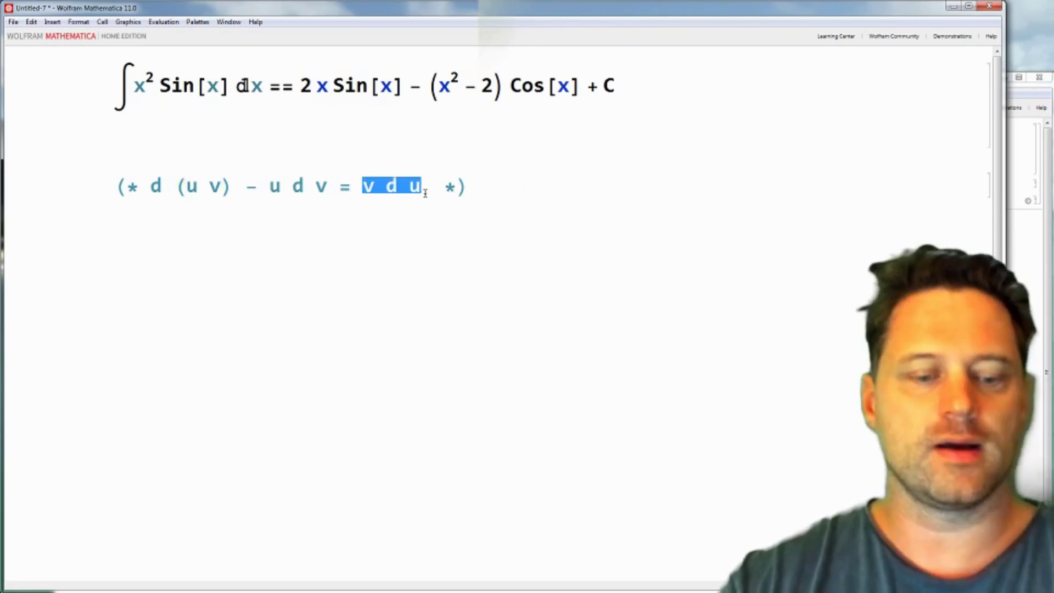
key("BackSpace")
key("BackSpace")
key("BackSpace")
left_click(151, 186)
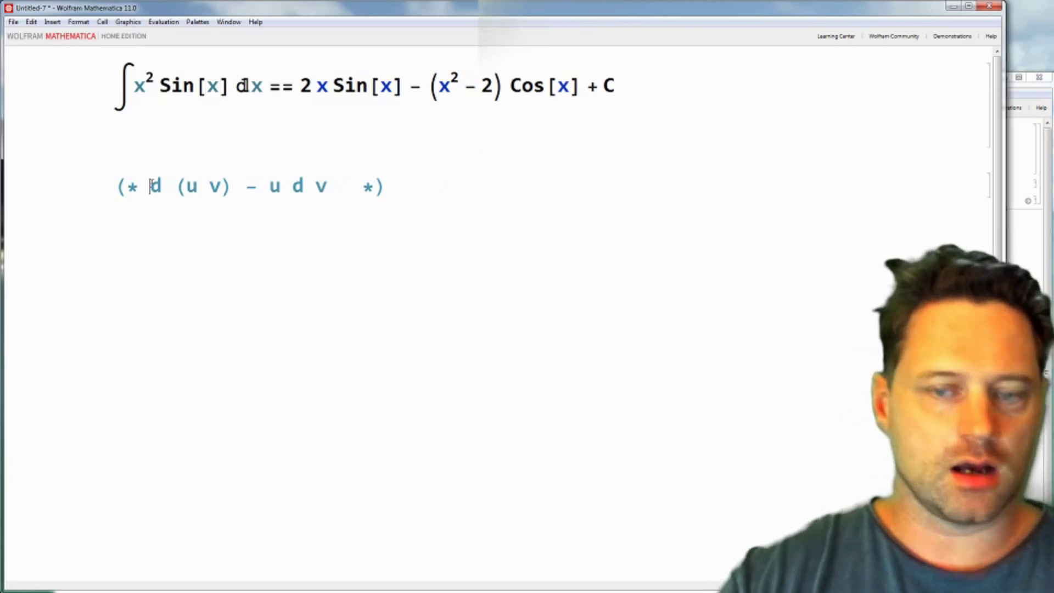
type("v d u")
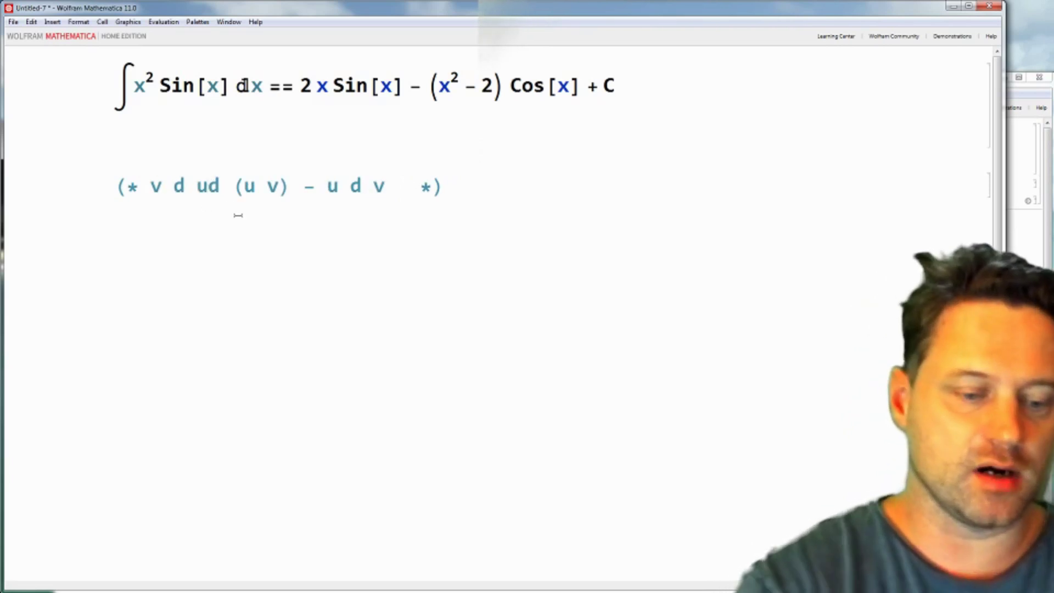
type("->")
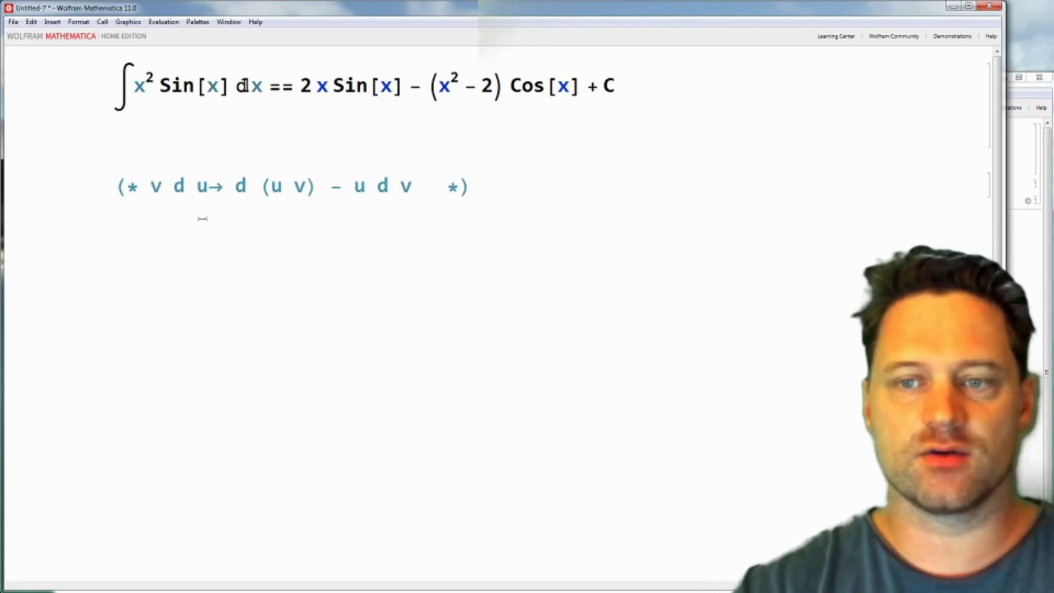
key("Left")
key("Left")
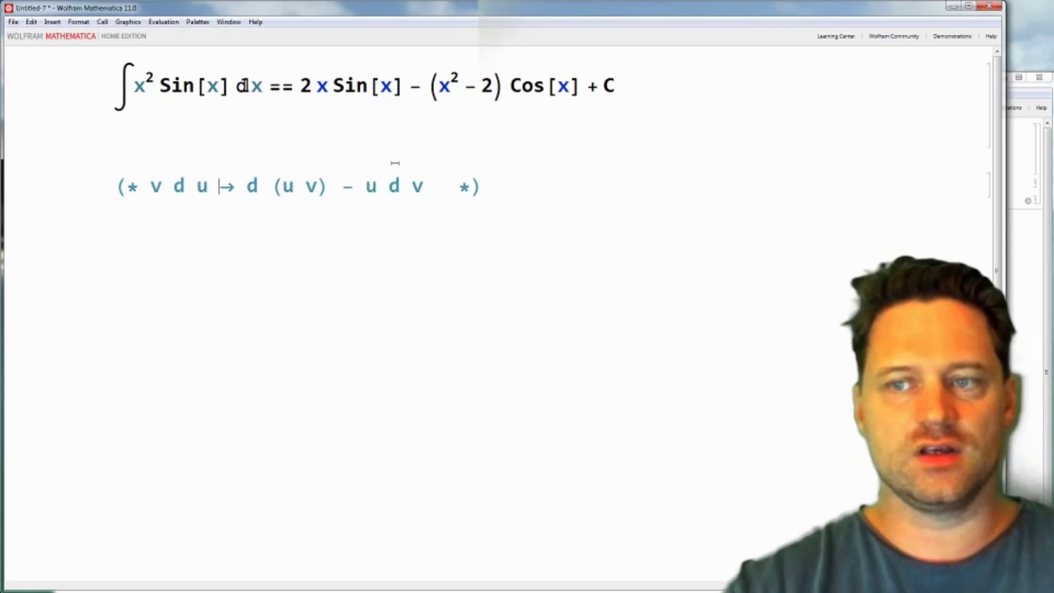
Step: Copy the integral ∫x² Sin[x] dx from the first equation onto a new line below the rule comment
left_click_drag(99, 87, 244, 85)
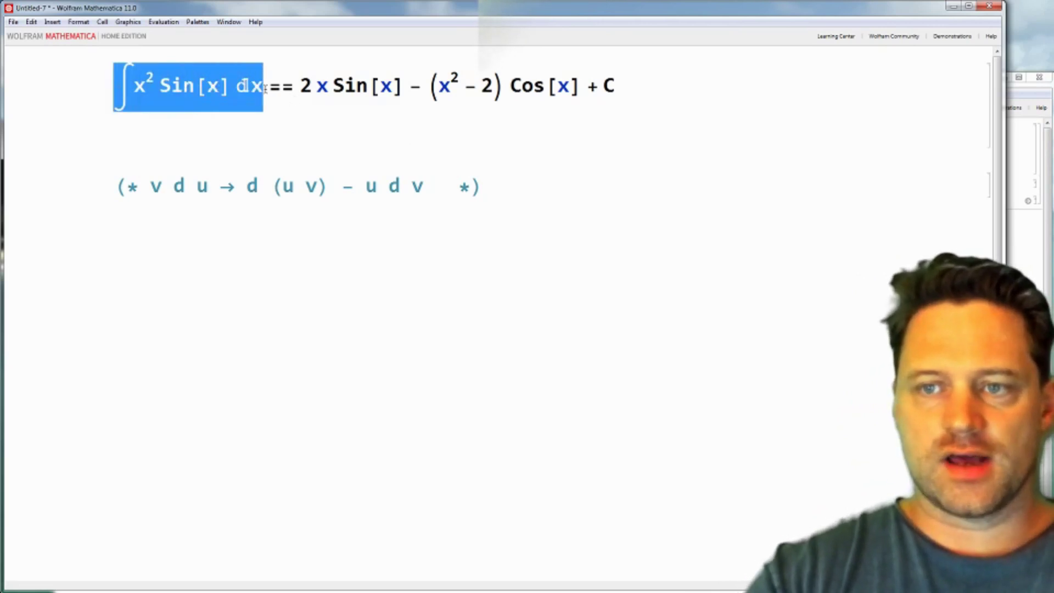
left_click(619, 186)
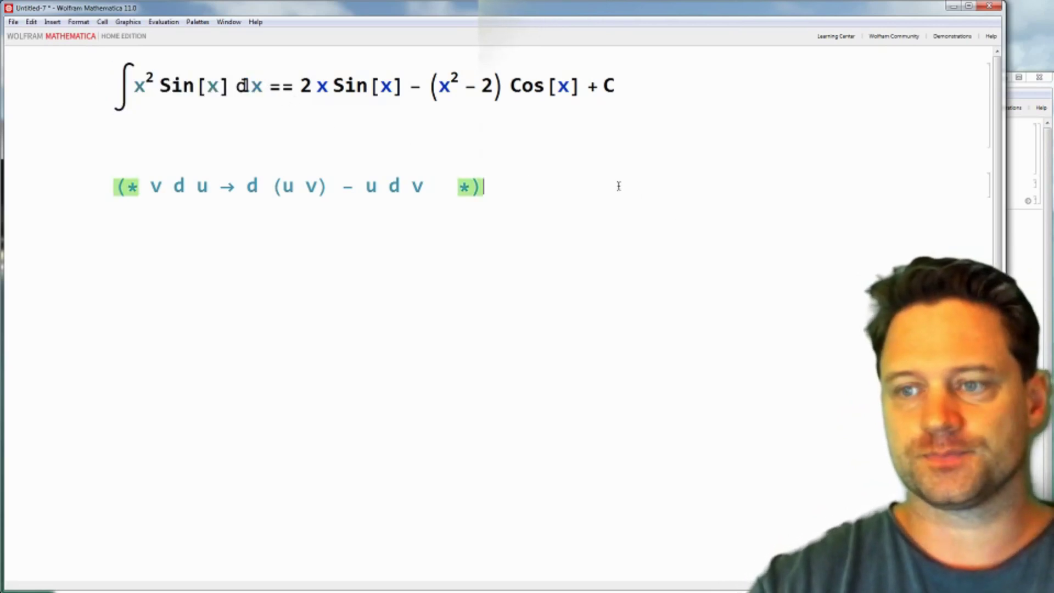
key("Return")
type("∫x² Sin[x] dx")
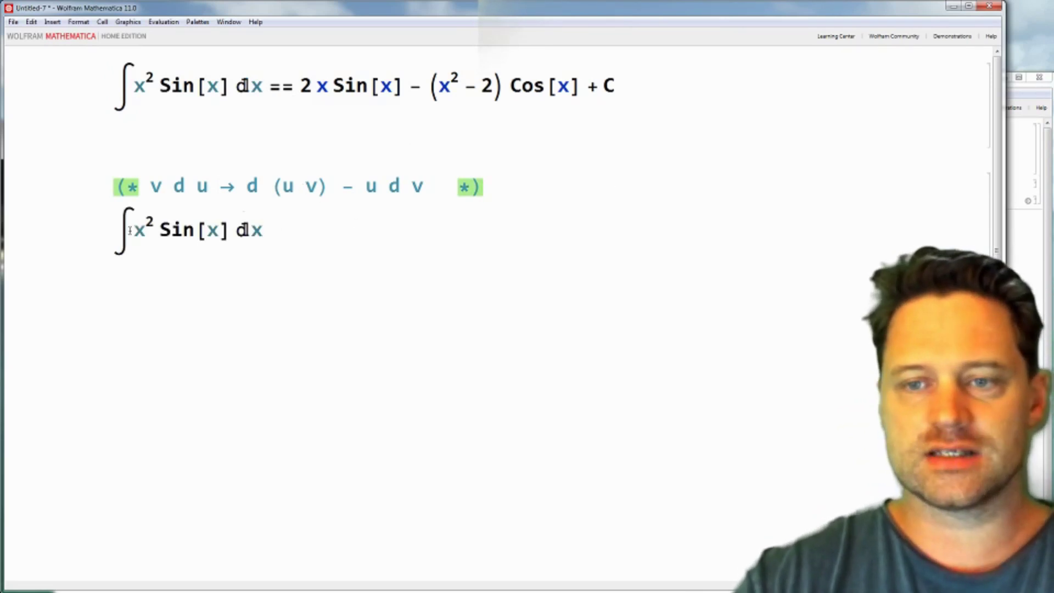
Step: Insert an empty comment (* *) between the rule comment and the copied integral, with a blank line after it
left_click(111, 238)
key("Return")
key("Return")
left_click(128, 219)
type("()**")
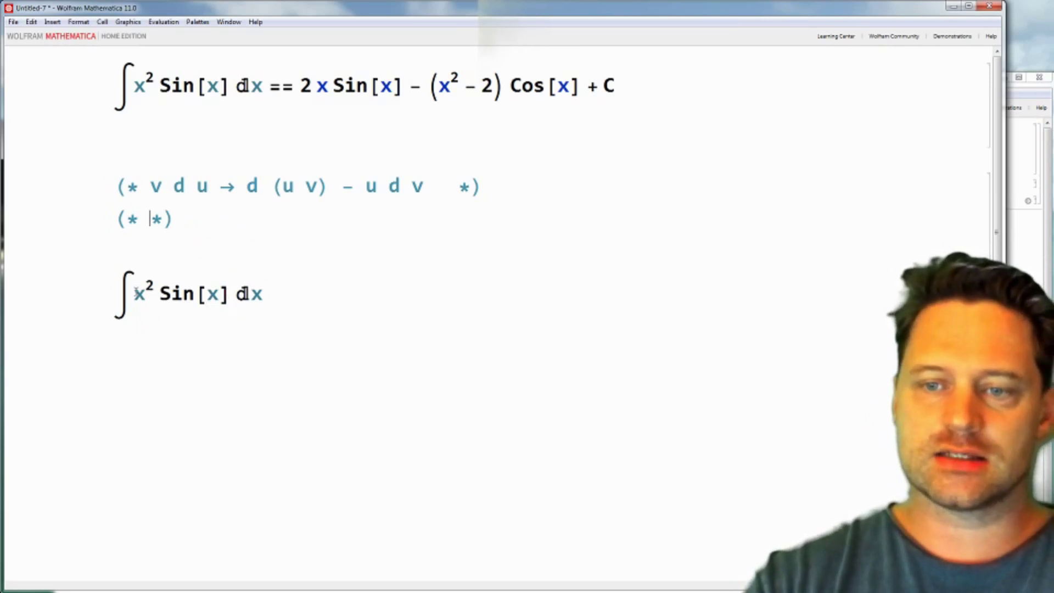
Step: Compare the integrand x² Sin[x] dx with both sides of the v d u rule, examining the factors x² and Sin[x]
left_click_drag(135, 291, 274, 290)
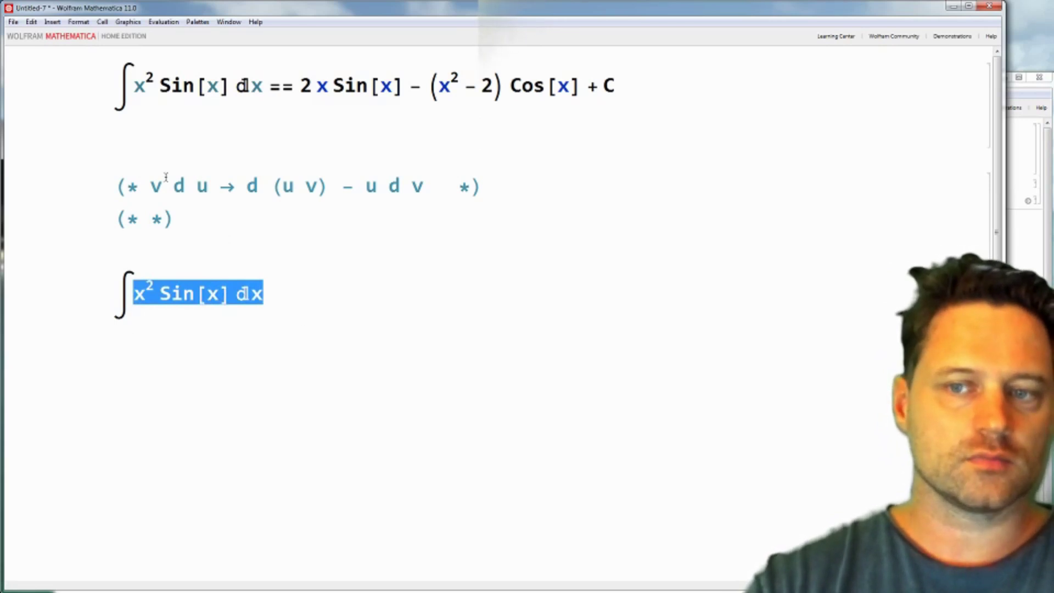
left_click_drag(152, 187, 210, 185)
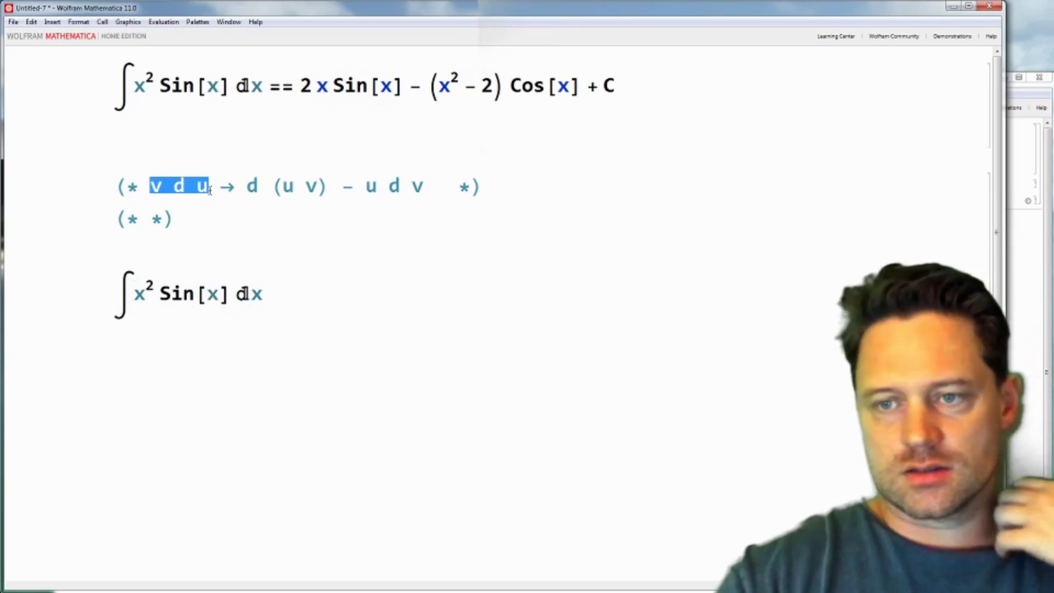
left_click_drag(246, 186, 436, 187)
left_click_drag(137, 187, 446, 187)
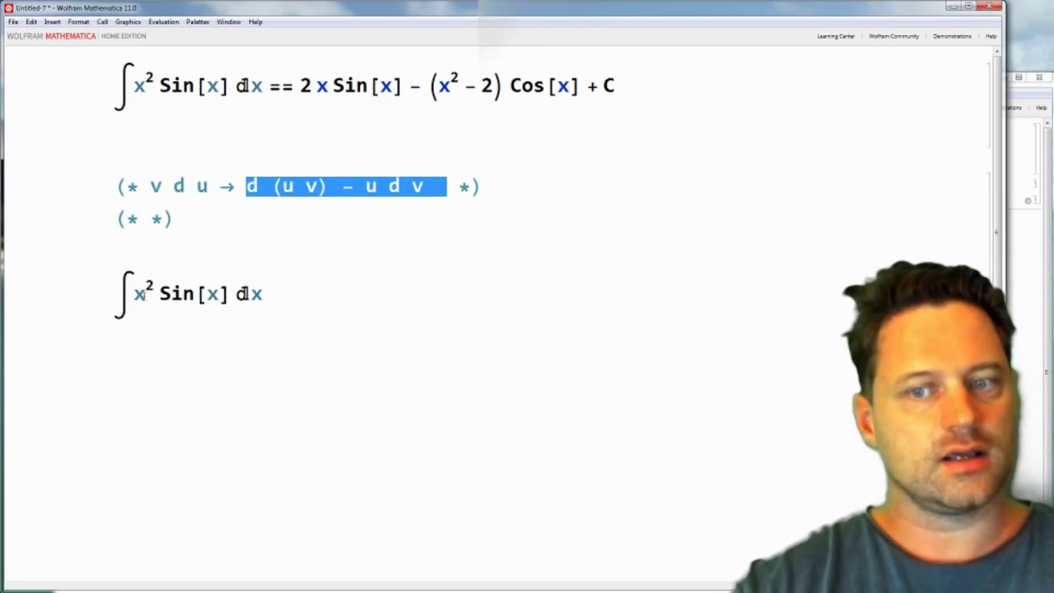
left_click_drag(134, 295, 254, 295)
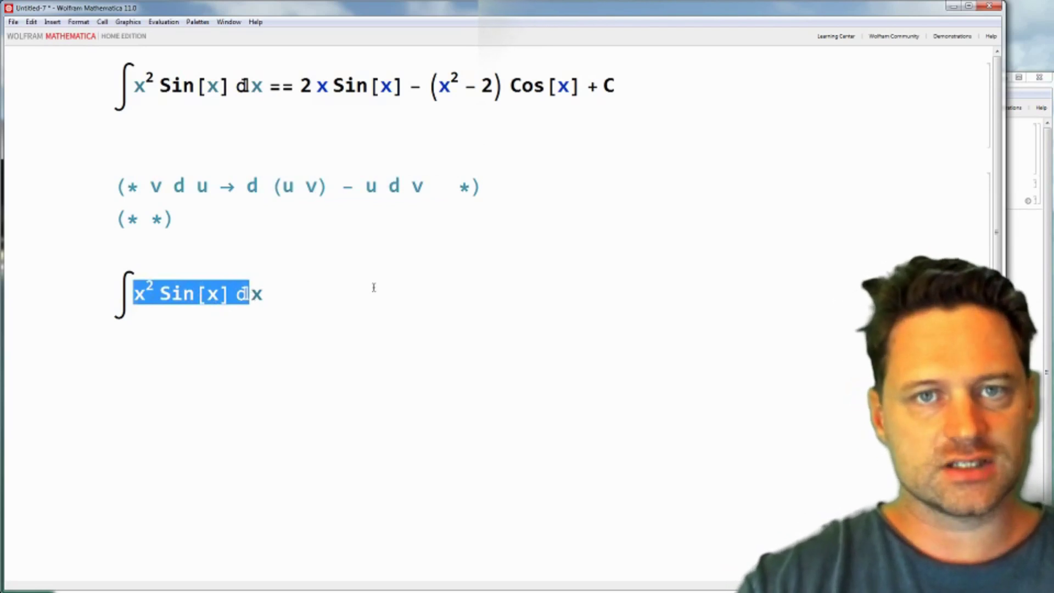
left_click(303, 301)
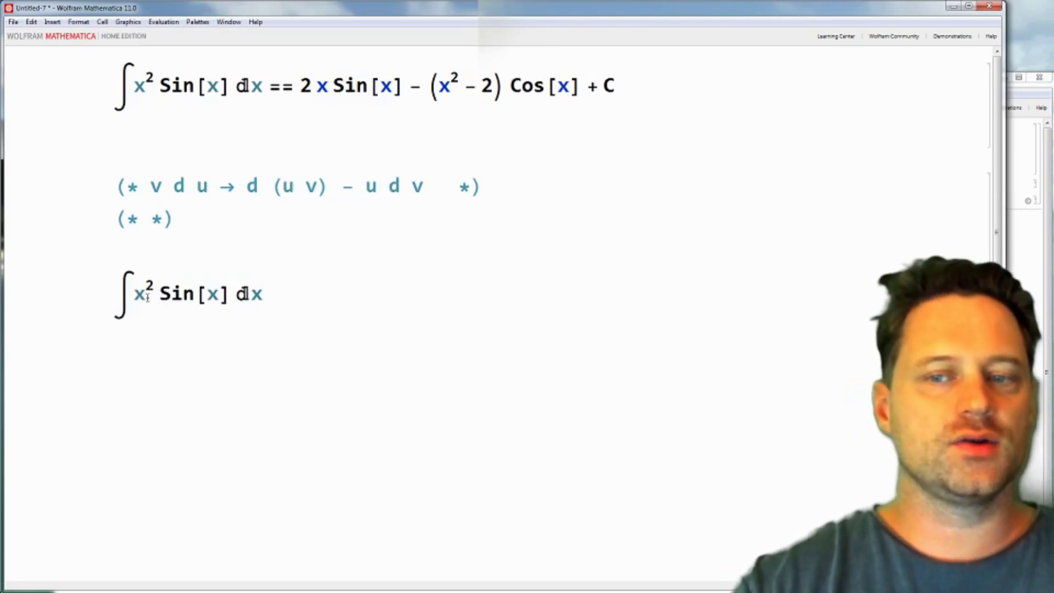
left_click_drag(134, 294, 162, 296)
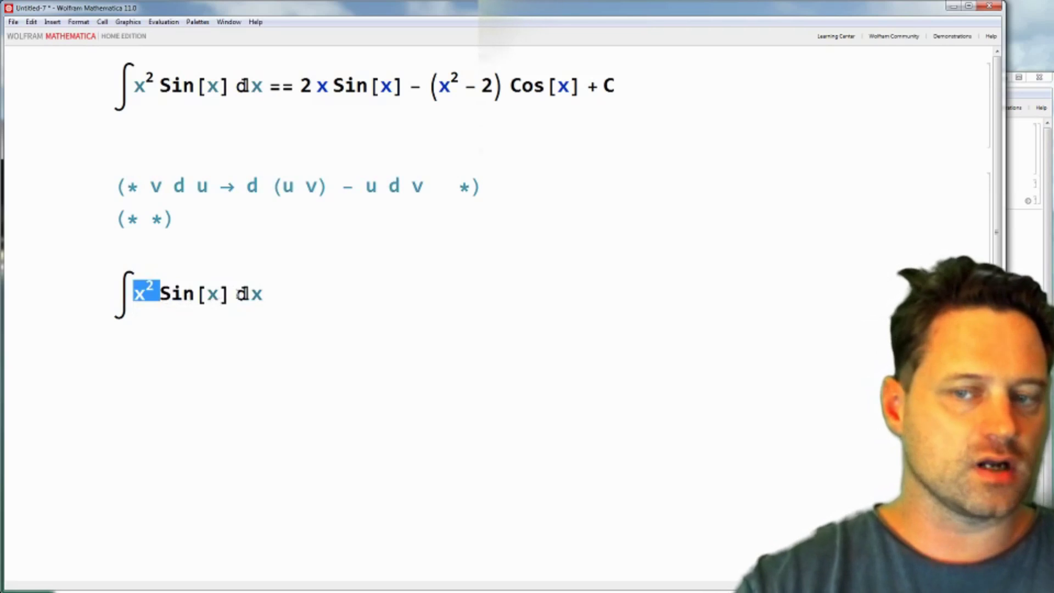
left_click_drag(231, 294, 164, 281)
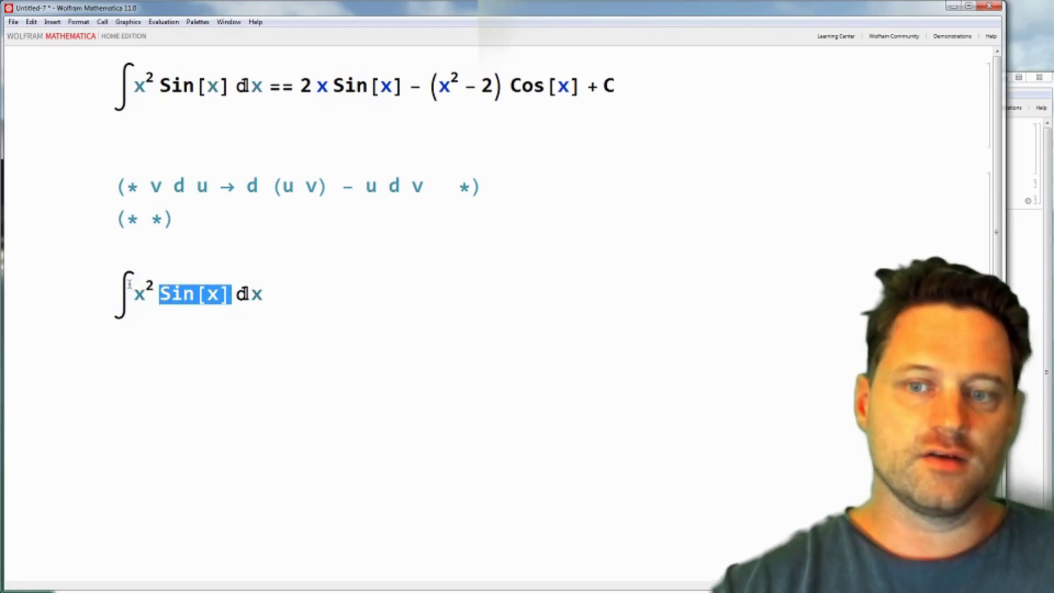
left_click_drag(136, 291, 153, 285)
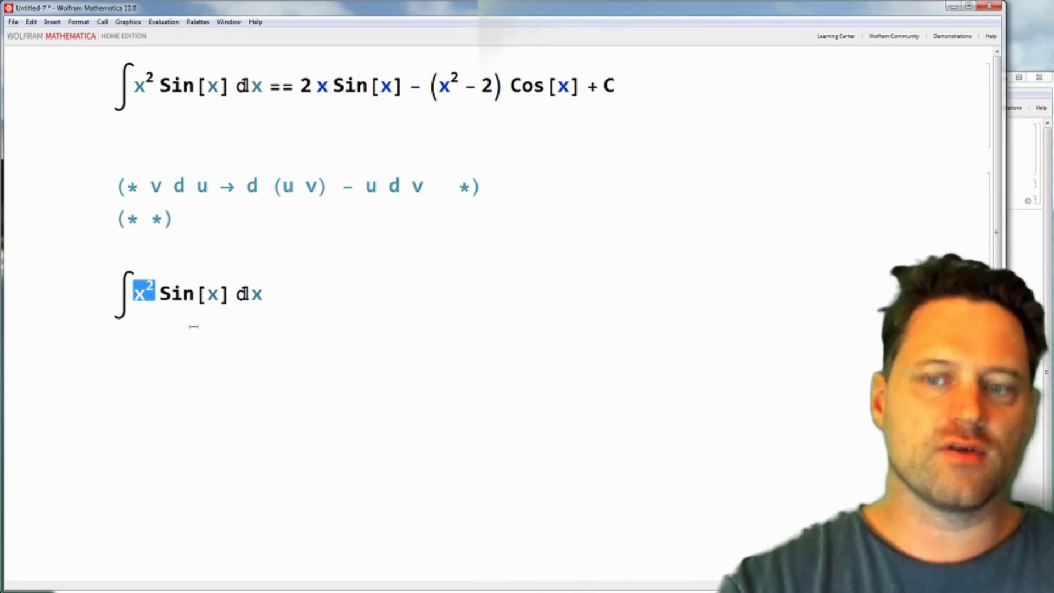
left_click(171, 294)
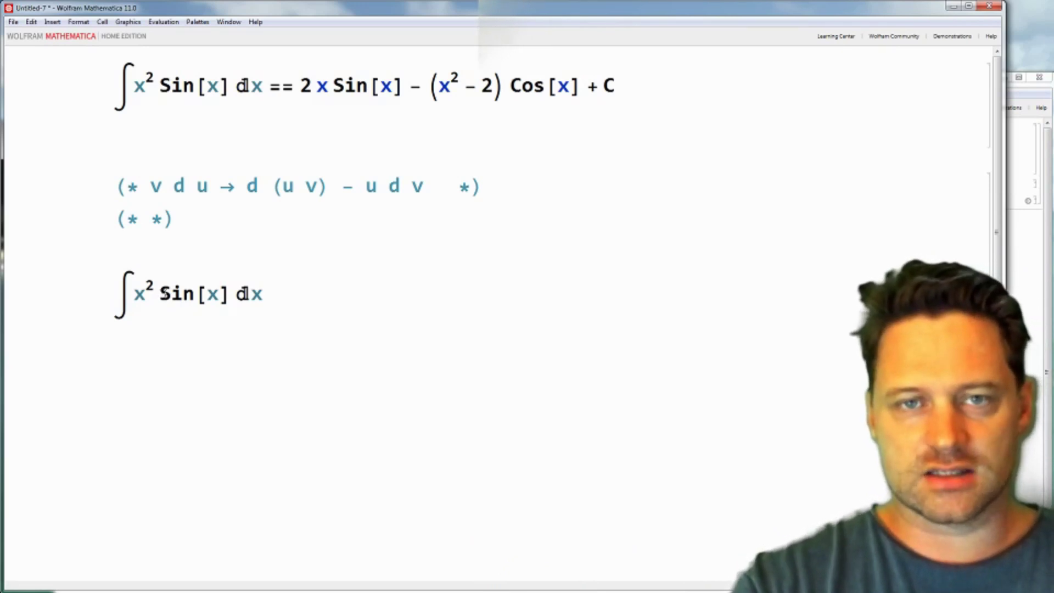
left_click_drag(159, 293, 171, 294)
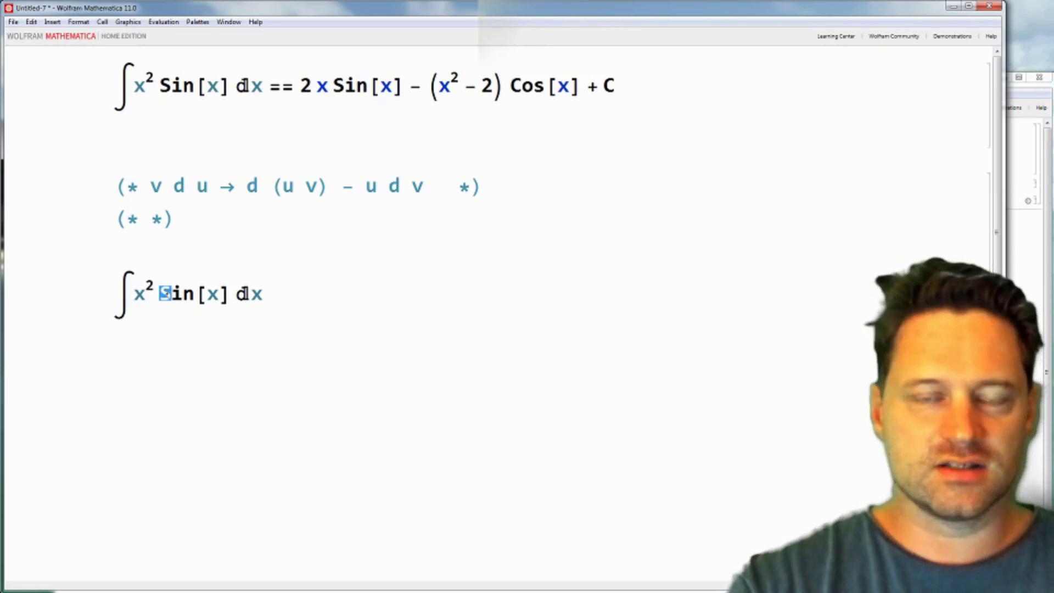
left_click_drag(172, 294, 233, 291)
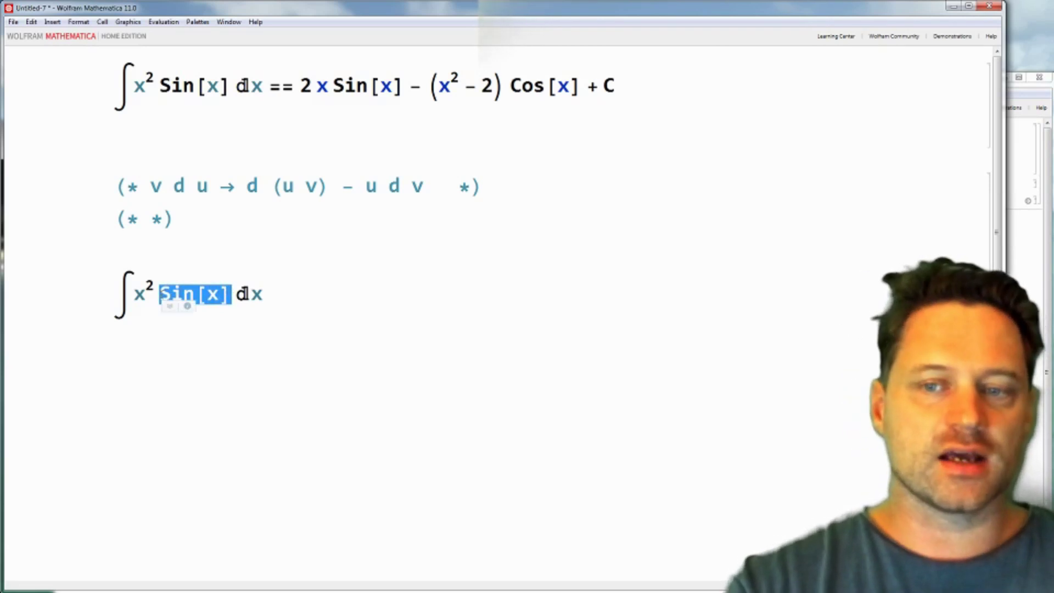
left_click(159, 294)
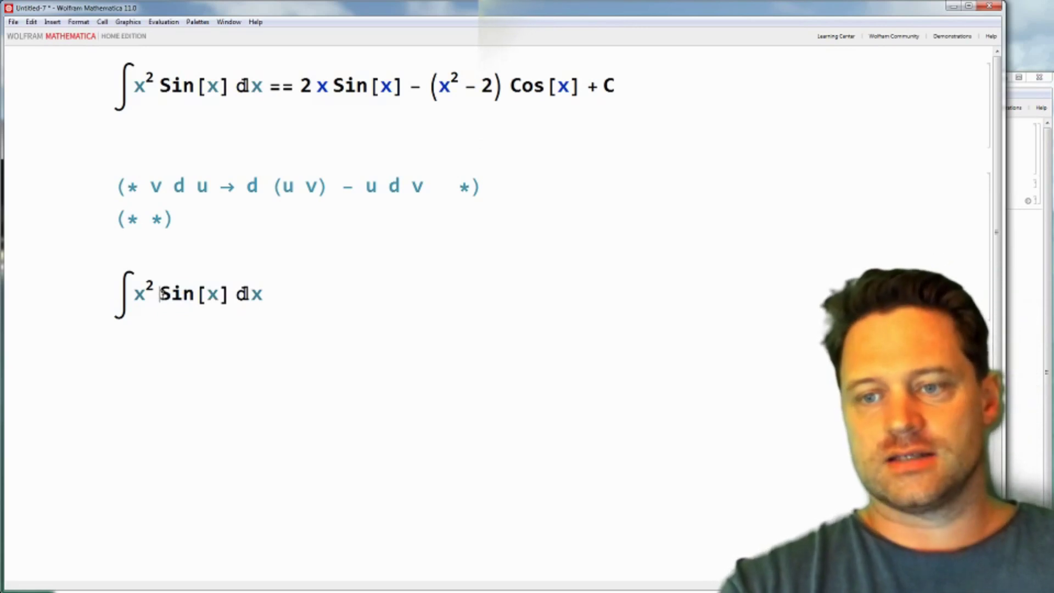
Step: Extend the copied integral into an equation with == and a second copy of ∫x² Sin[x] dx
left_click(380, 294)
type("==")
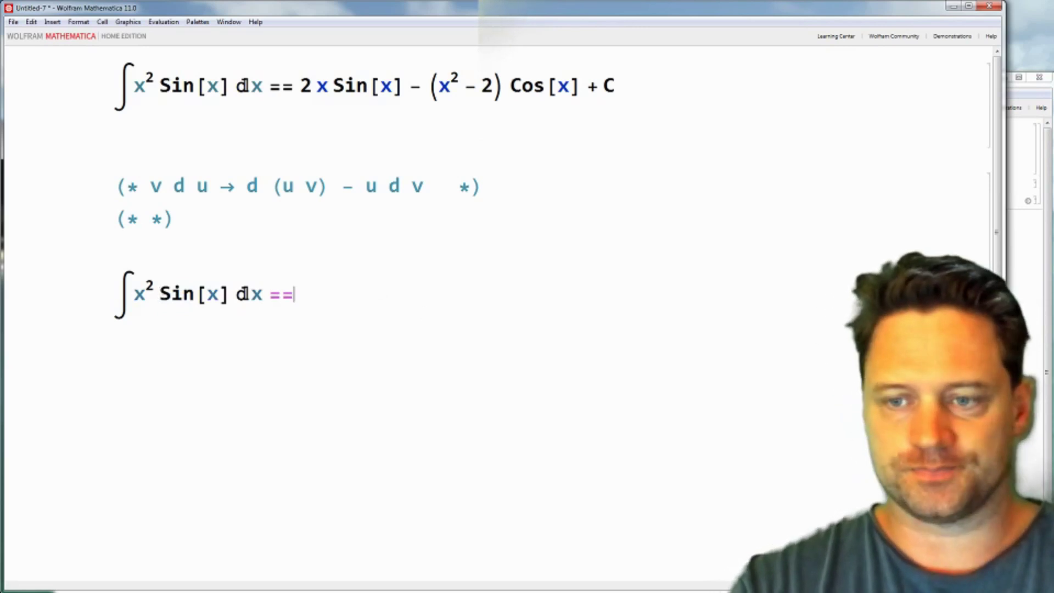
left_click_drag(119, 299, 265, 295)
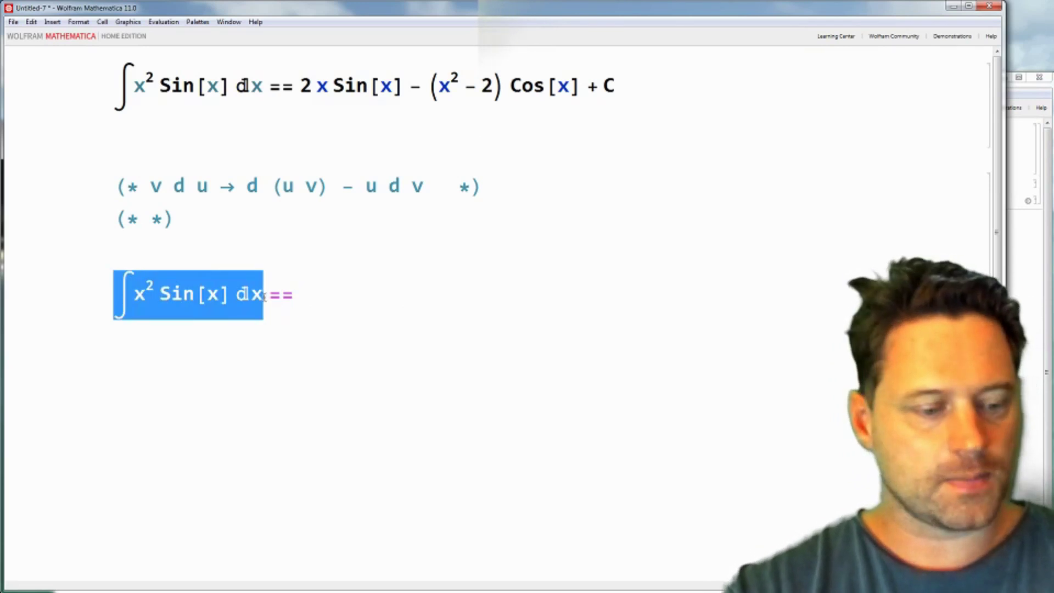
left_click(323, 291)
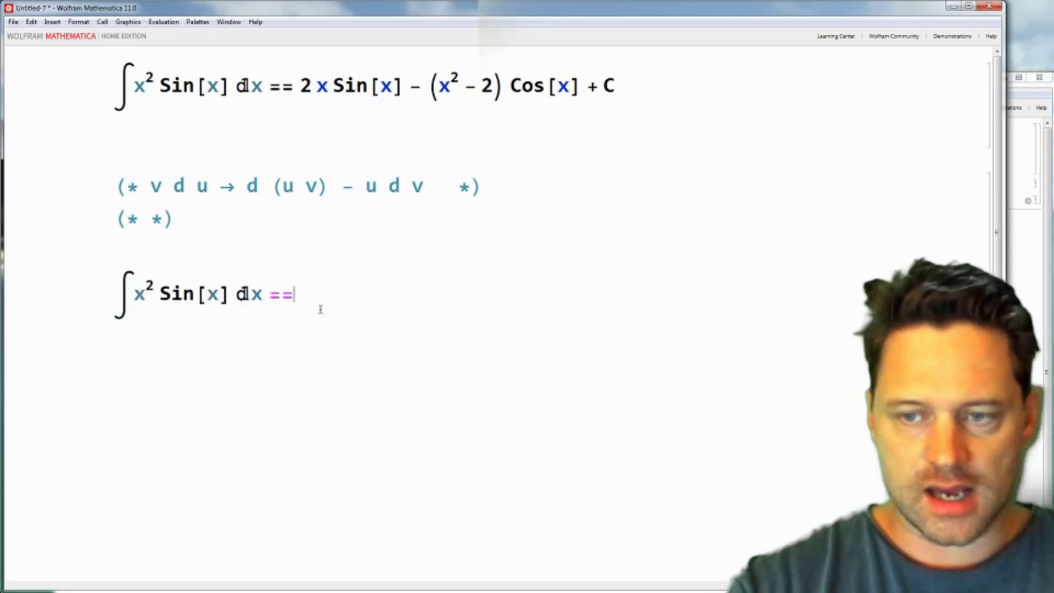
type("∫x^2 Sin[x] dx")
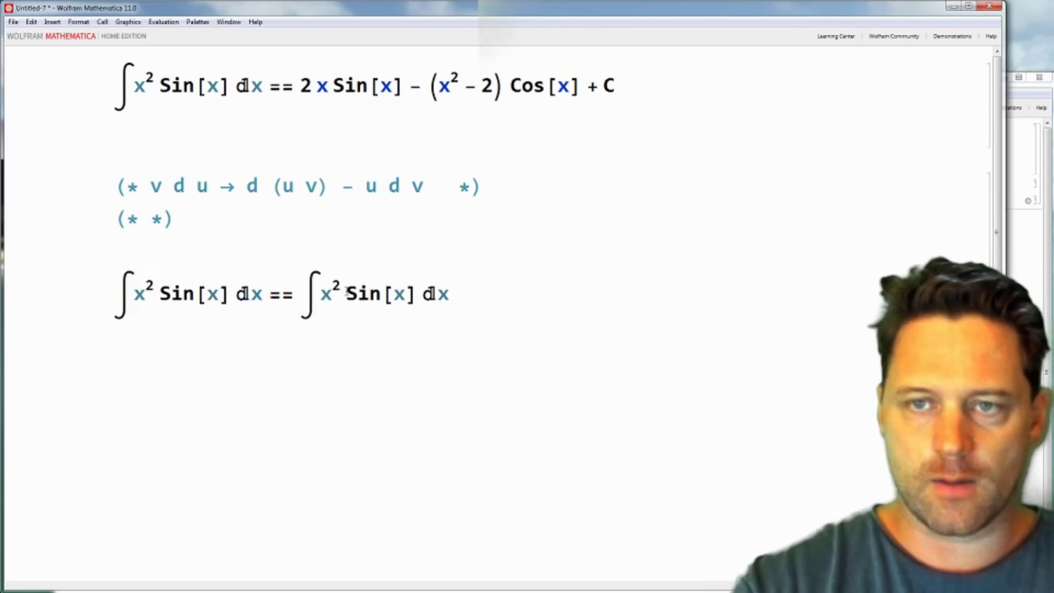
Step: Insert a derivative fraction d/dx between x² and Sin[x] in the integral on the equation's right-hand side
left_click(199, 23)
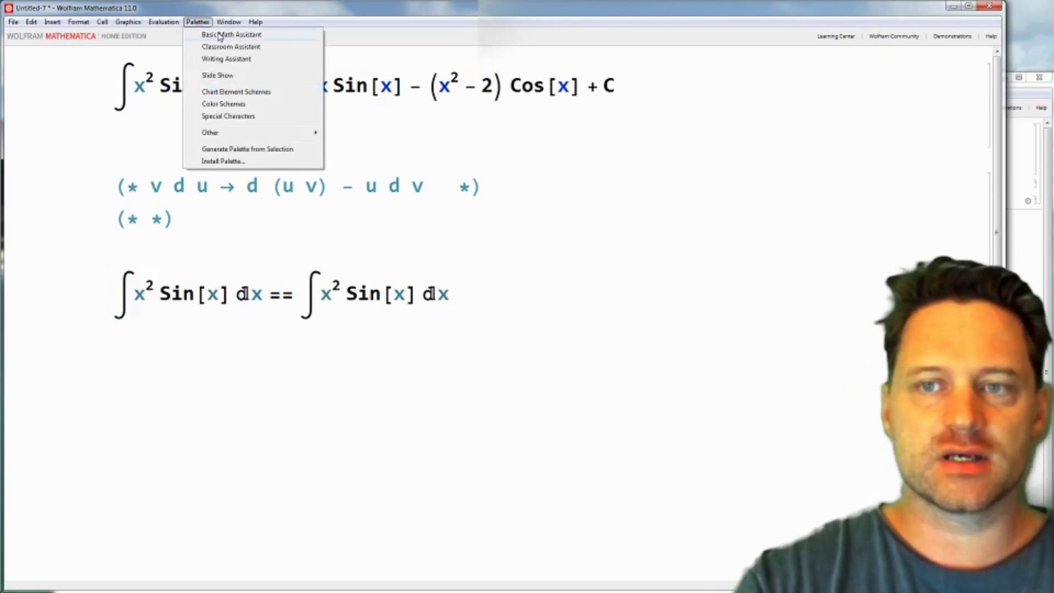
left_click(210, 35)
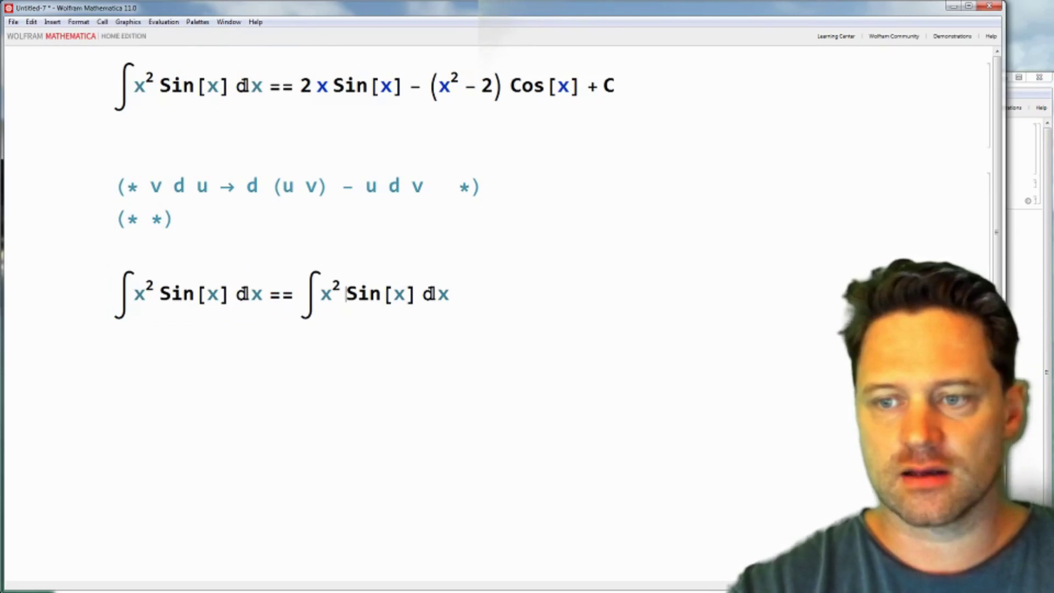
key("ctrl+slash")
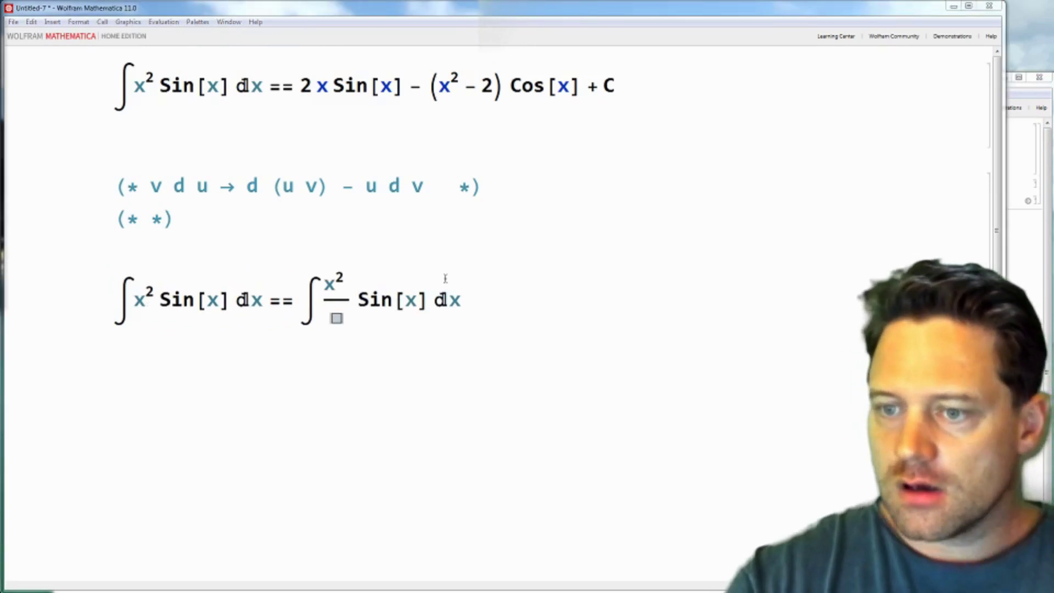
left_click_drag(324, 286, 343, 300)
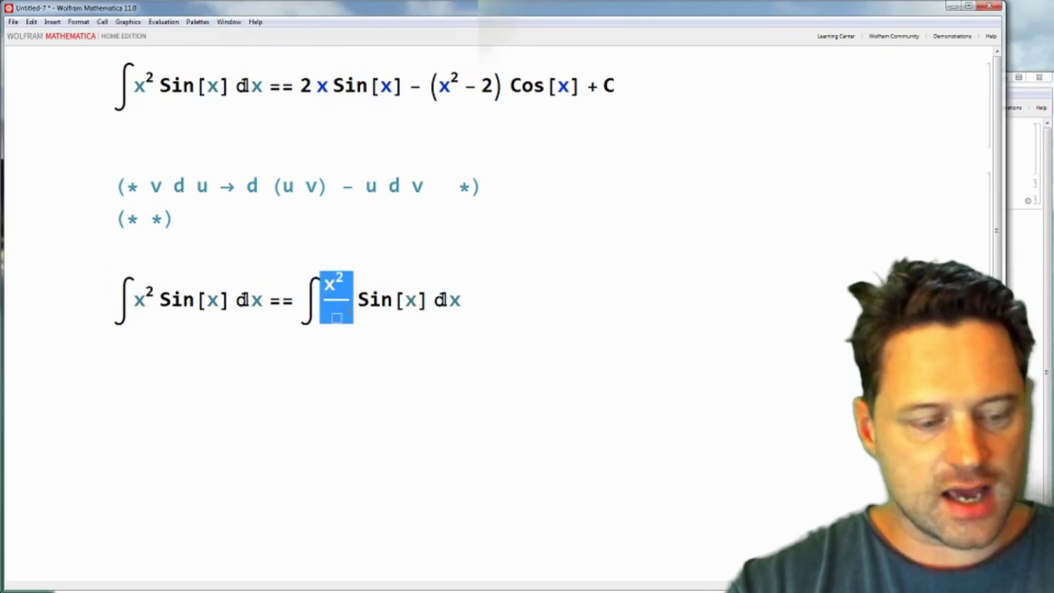
left_click(356, 304)
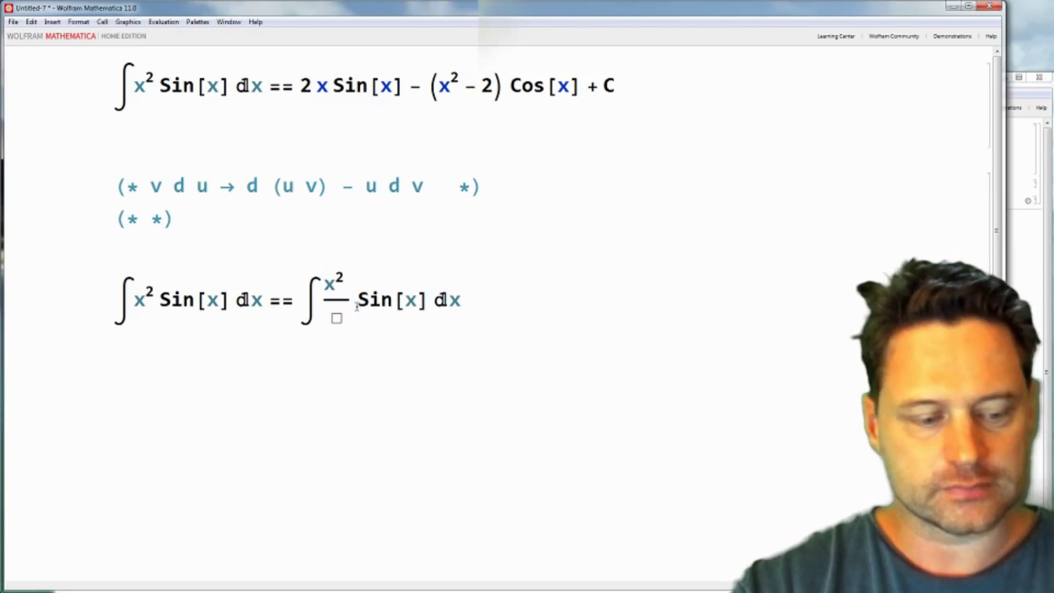
key("ctrl+v")
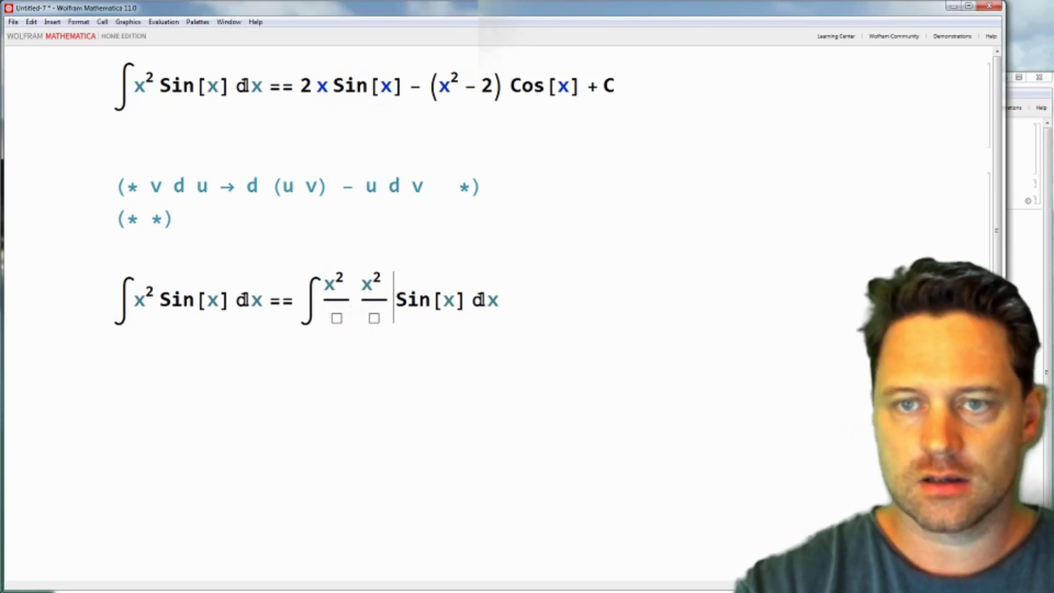
left_click_drag(367, 281, 378, 280)
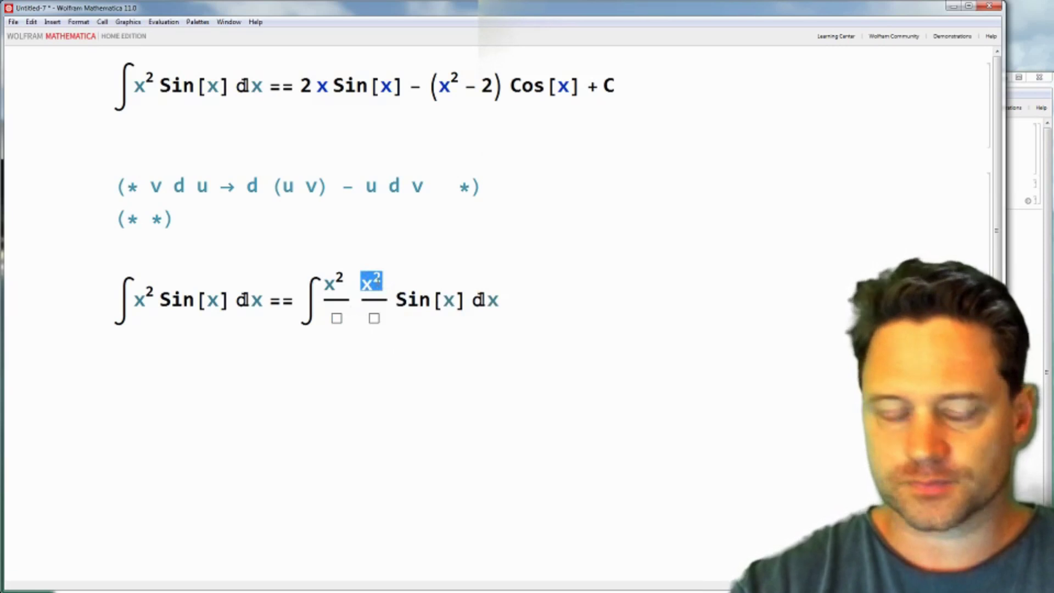
type("d")
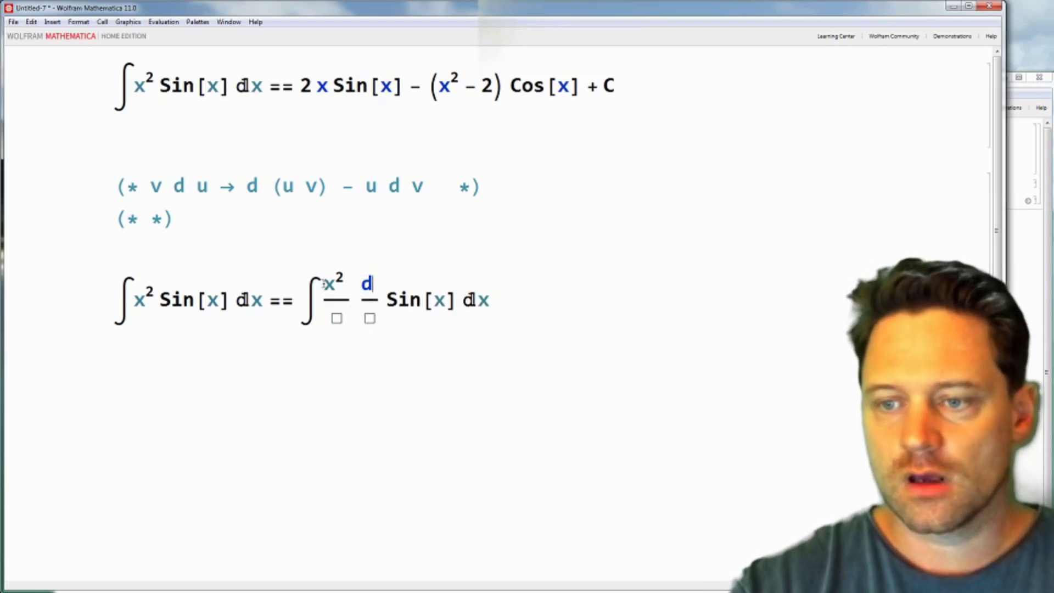
left_click(336, 318)
key("BackSpace")
left_click(356, 313)
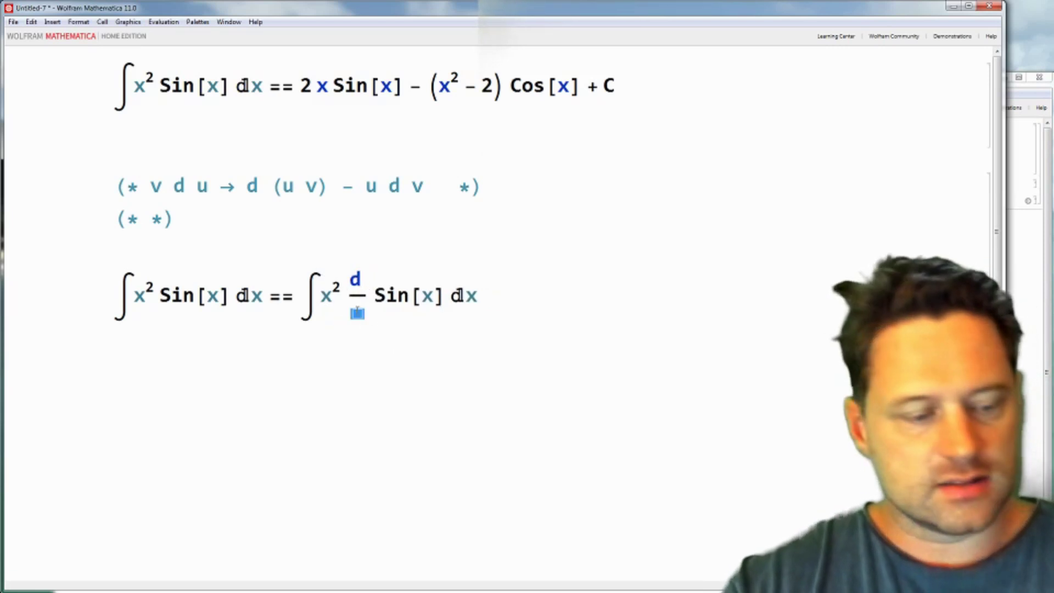
type("dx")
Step: Replace Sin with Cos after the d/dx fraction and put a minus sign in front of the right-hand integral
left_click_drag(385, 294, 420, 295)
type("Co")
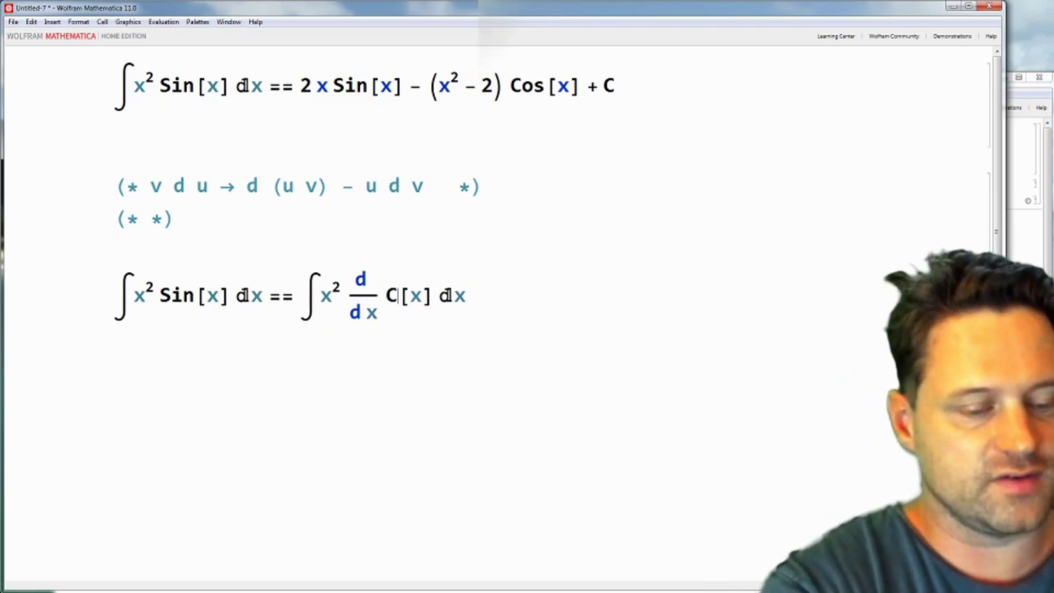
type("s")
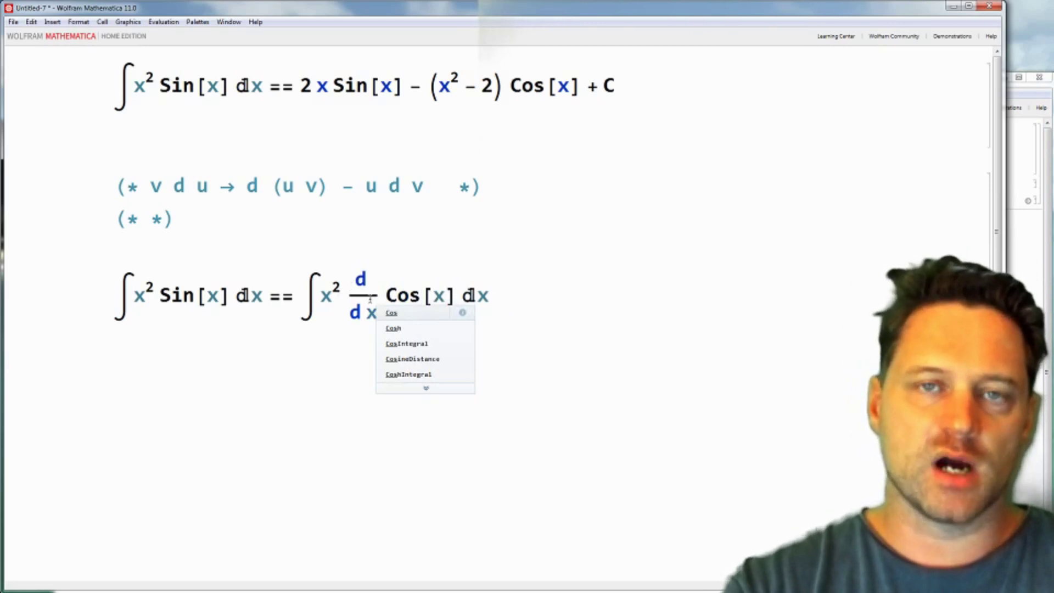
left_click(387, 296)
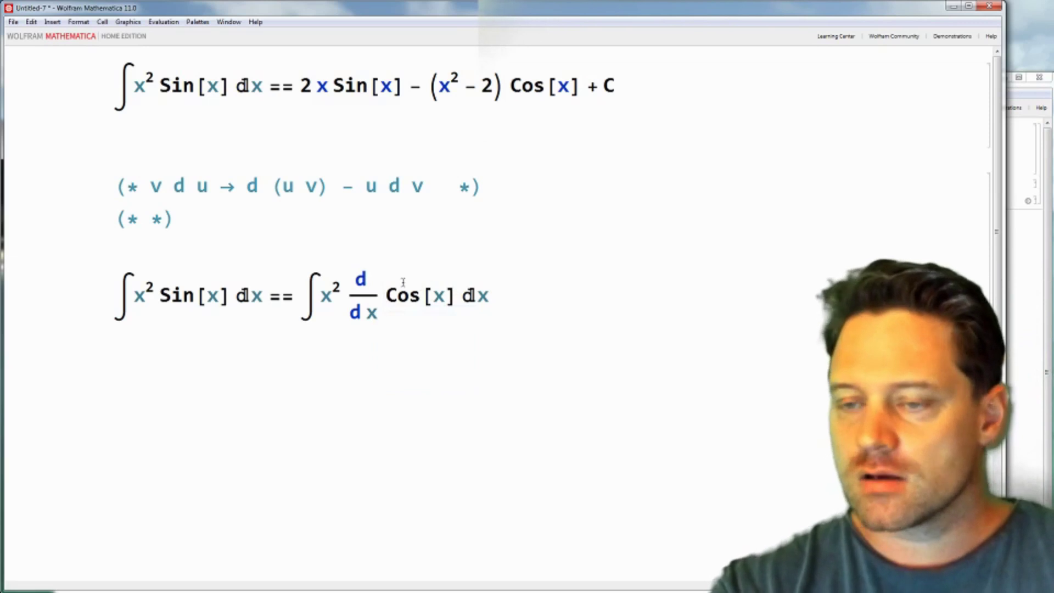
left_click(307, 296)
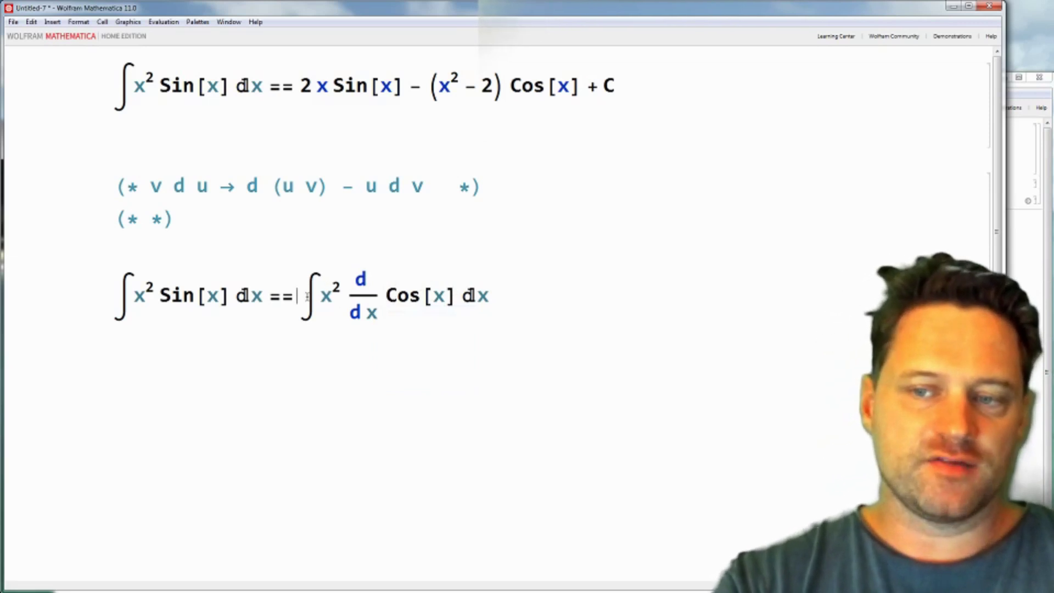
type("-")
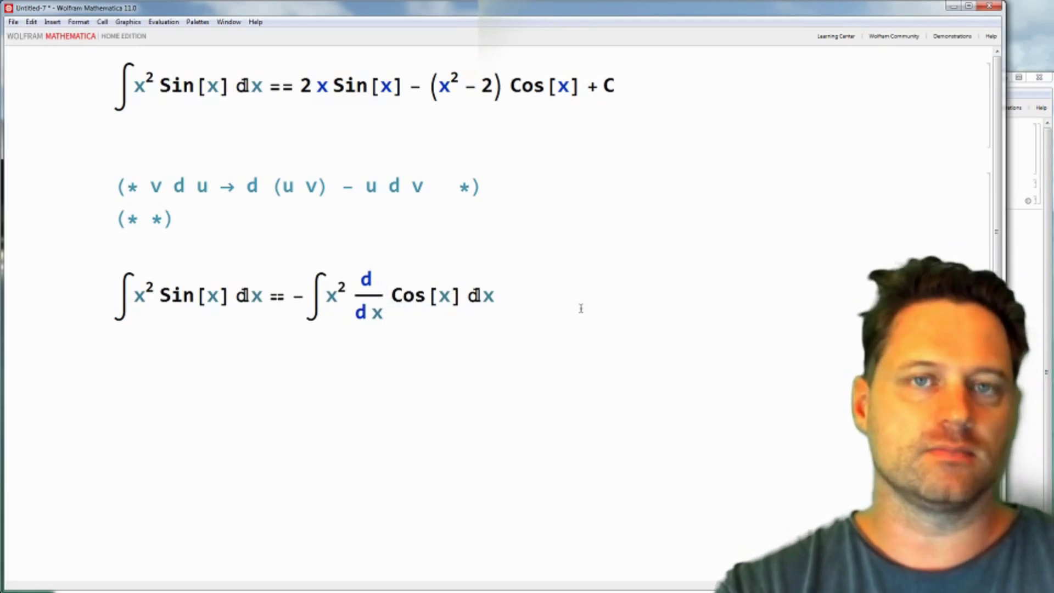
Step: Move Cos[x] into the numerator of the derivative fraction so that it reads d Cos[x] over d x
left_click_drag(394, 296, 464, 296)
key("ctrl+c")
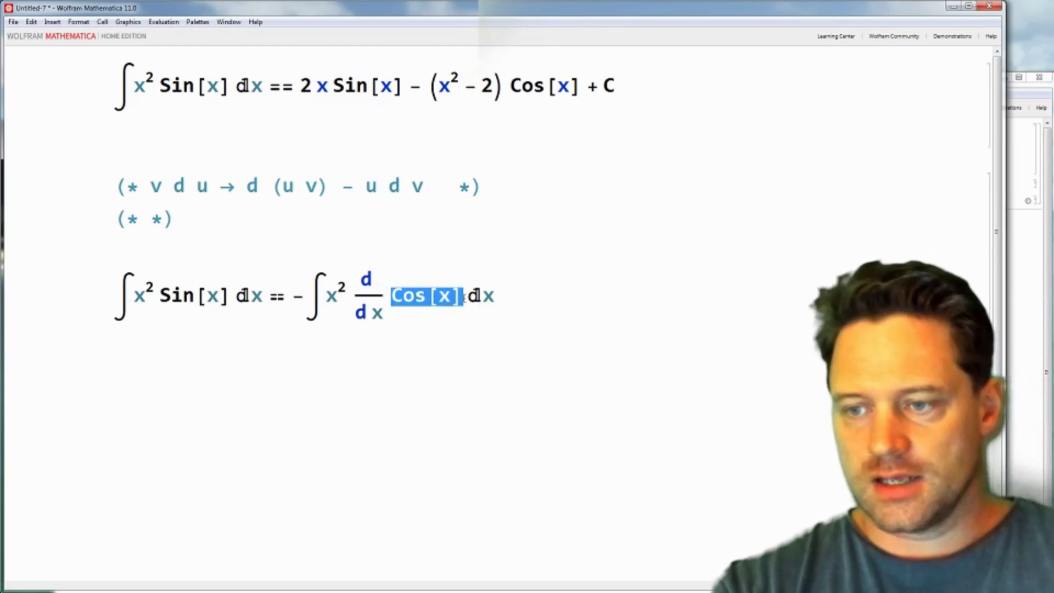
key("BackSpace")
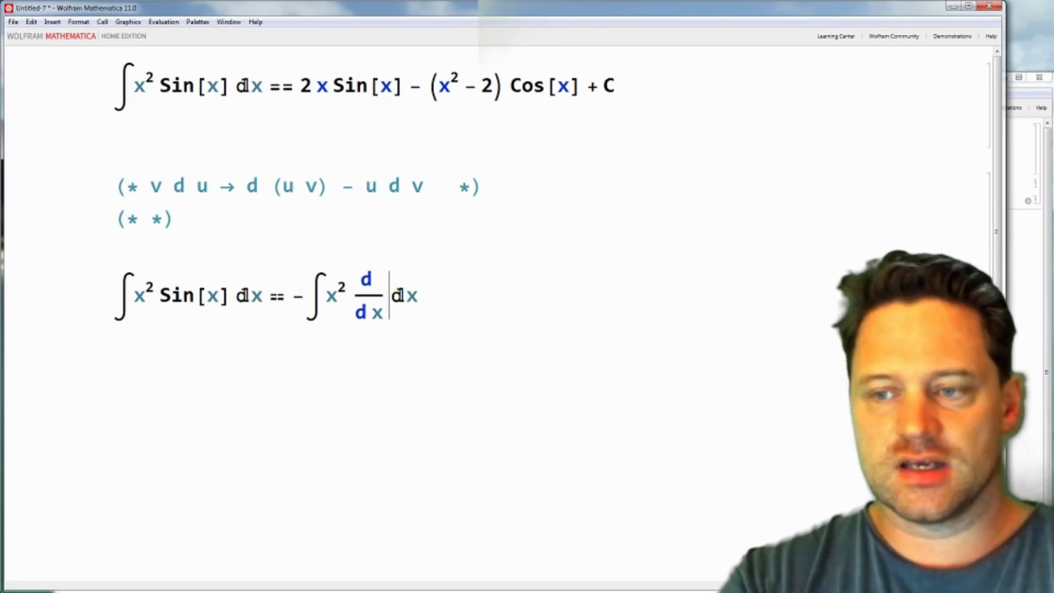
left_click(389, 281)
key("ctrl+v")
key("End")
Step: Duplicate == -∫x² (d Cos[x])/(d x) dx at the end of the equation
left_click_drag(269, 295, 489, 297)
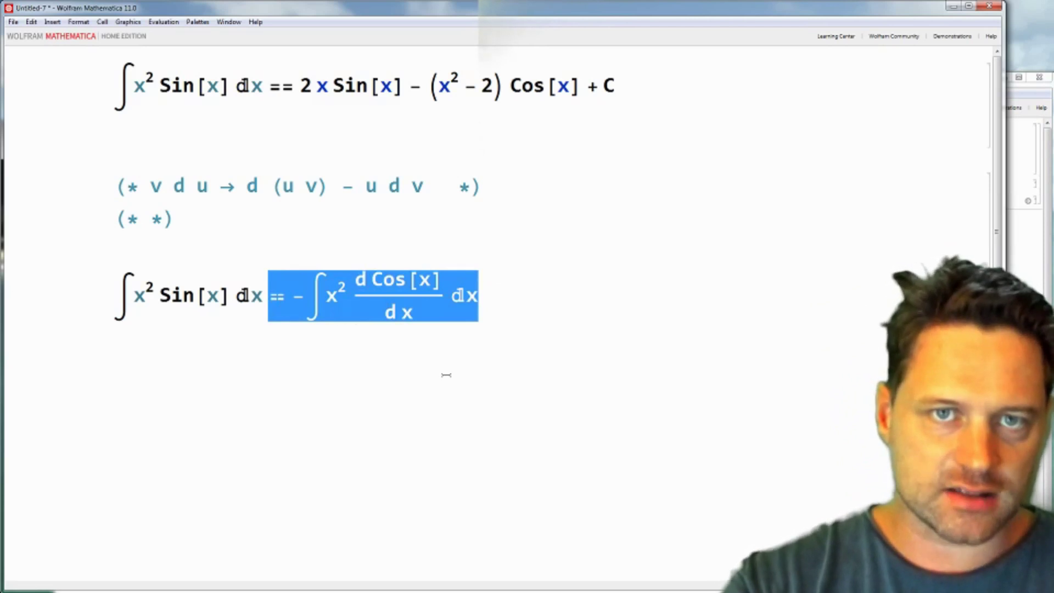
left_click(542, 299)
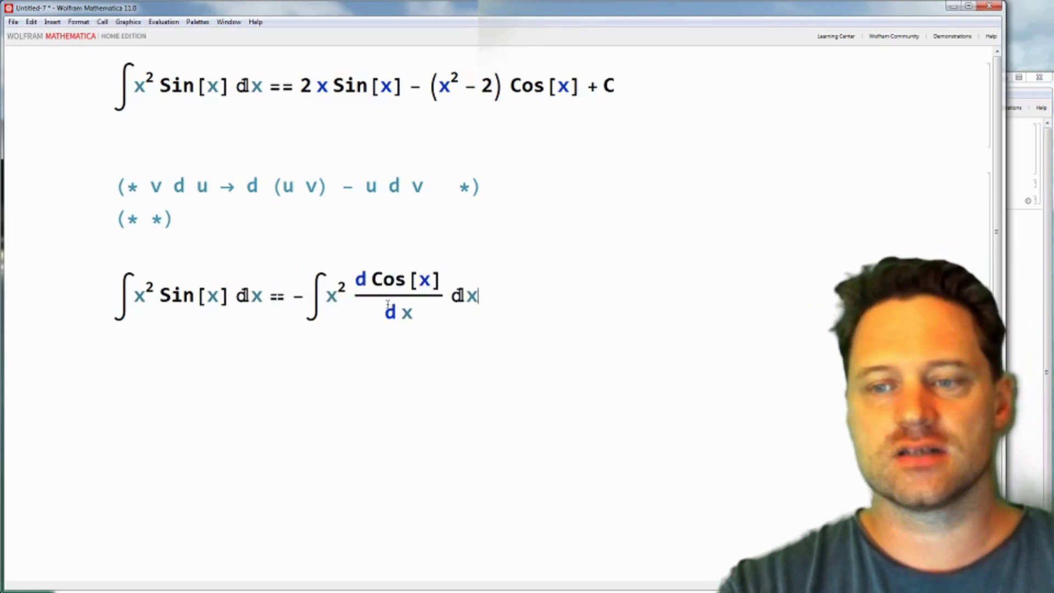
left_click_drag(267, 296, 571, 283)
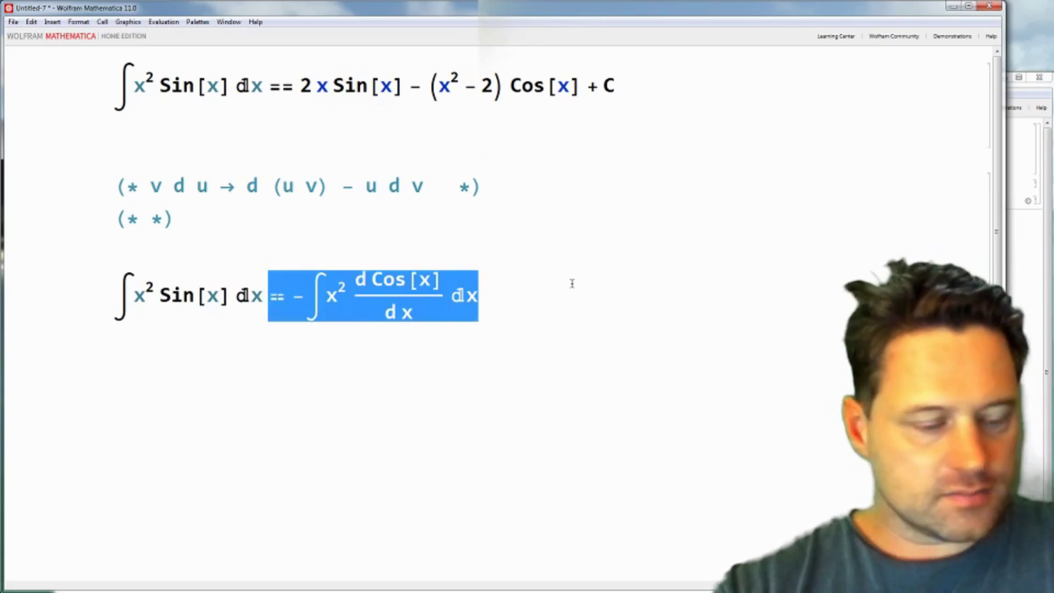
left_click(571, 282)
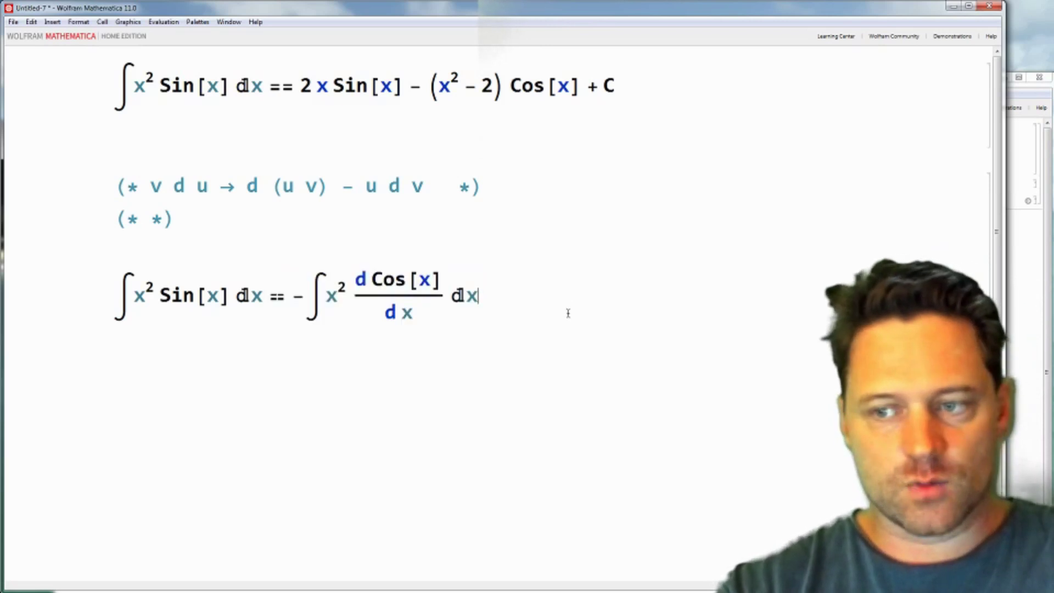
type("== -∫x^2 (d Cos[x])/(d x) dx")
Step: Reduce the last integral to -∫x² d Cos[x] by removing its dx and the fraction's d x denominator, and add a line below
left_click_drag(666, 295, 702, 295)
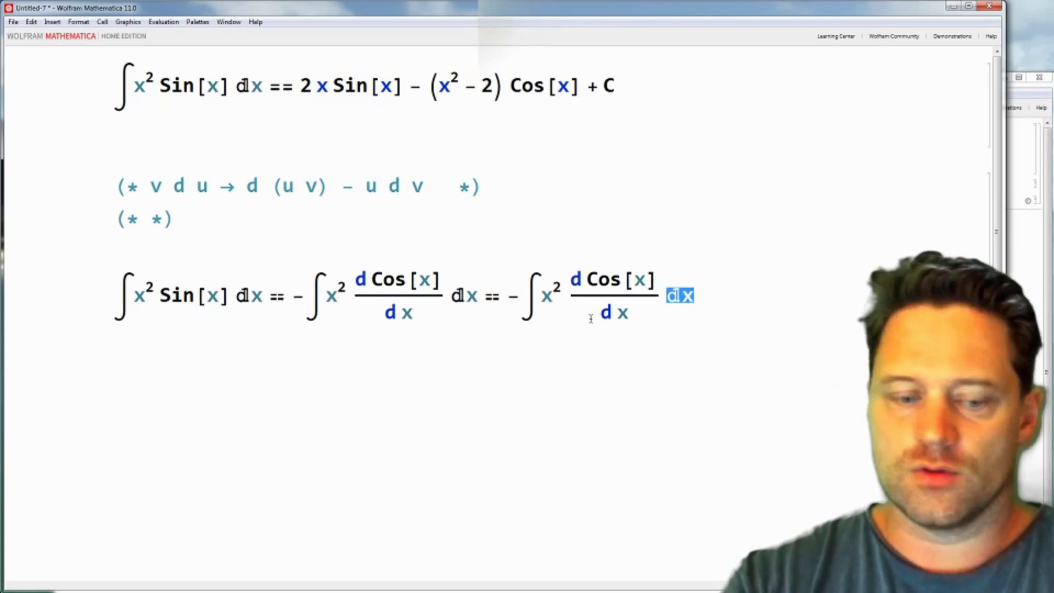
key("BackSpace")
left_click_drag(593, 319, 638, 313)
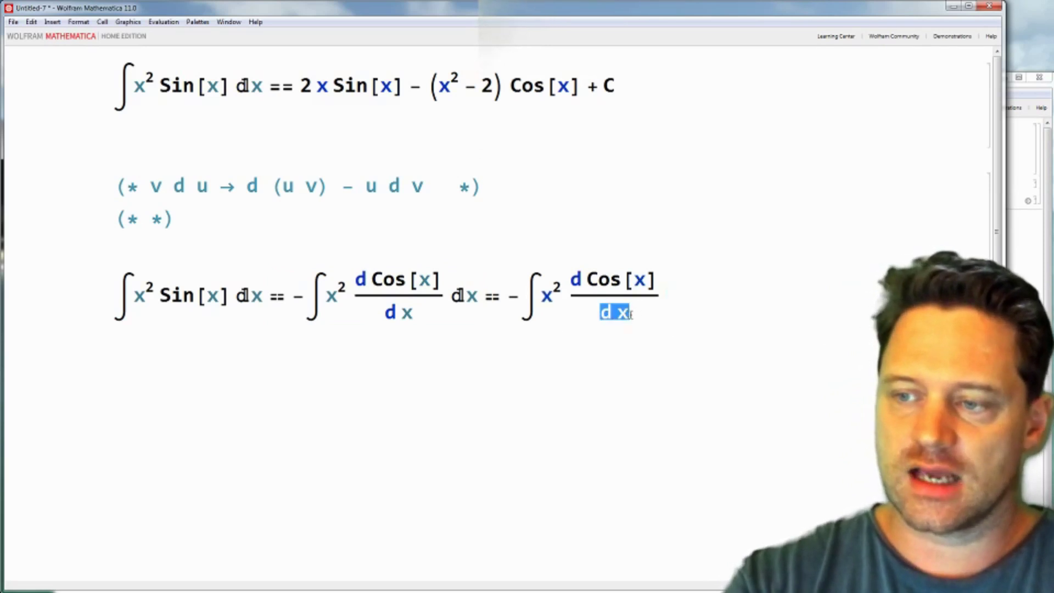
key("BackSpace")
key("BackSpace")
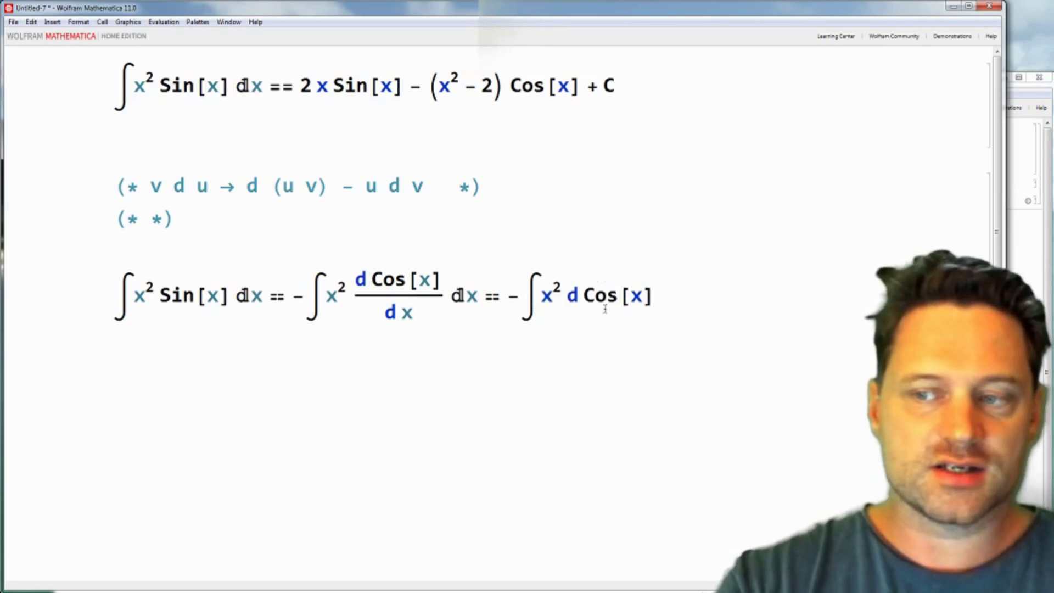
left_click_drag(588, 295, 689, 285)
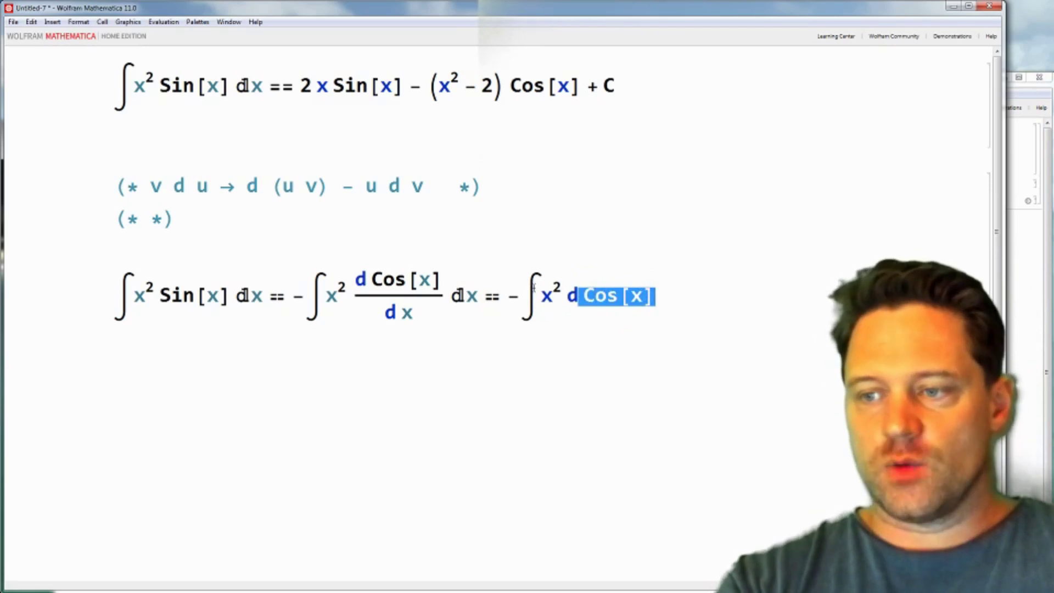
left_click_drag(511, 293, 699, 300)
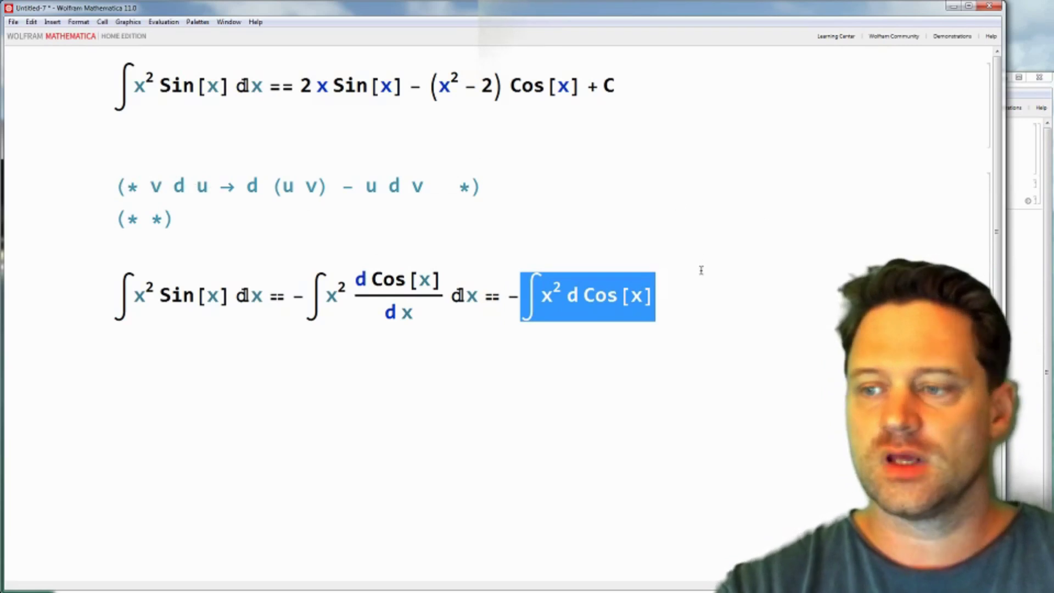
left_click(692, 297)
key("Return")
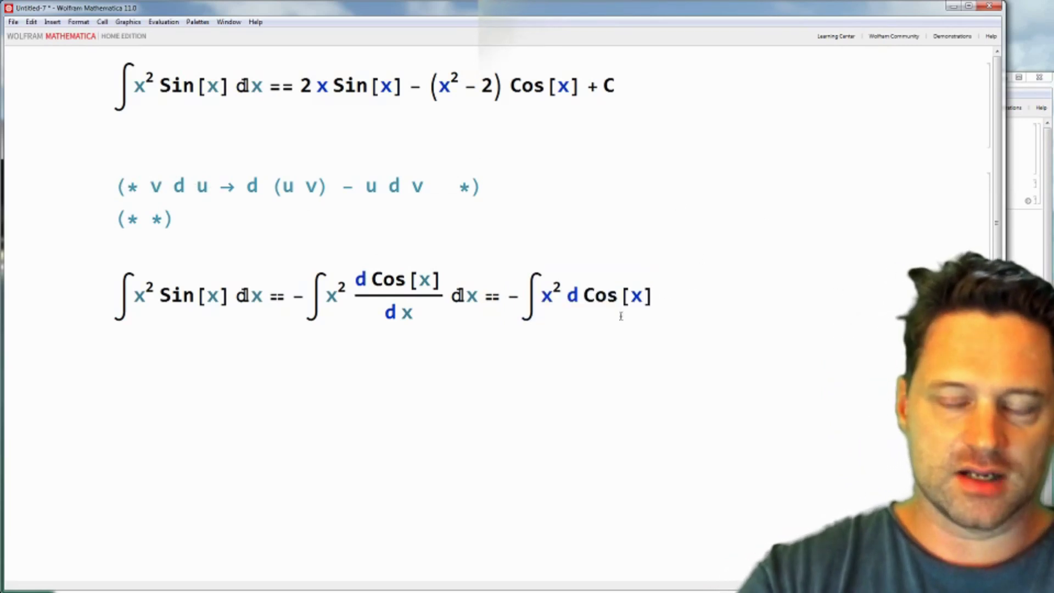
Step: Fill the empty comment with the substitutions "Let u = Cos[x]. Let v = x^2."
left_click(149, 218)
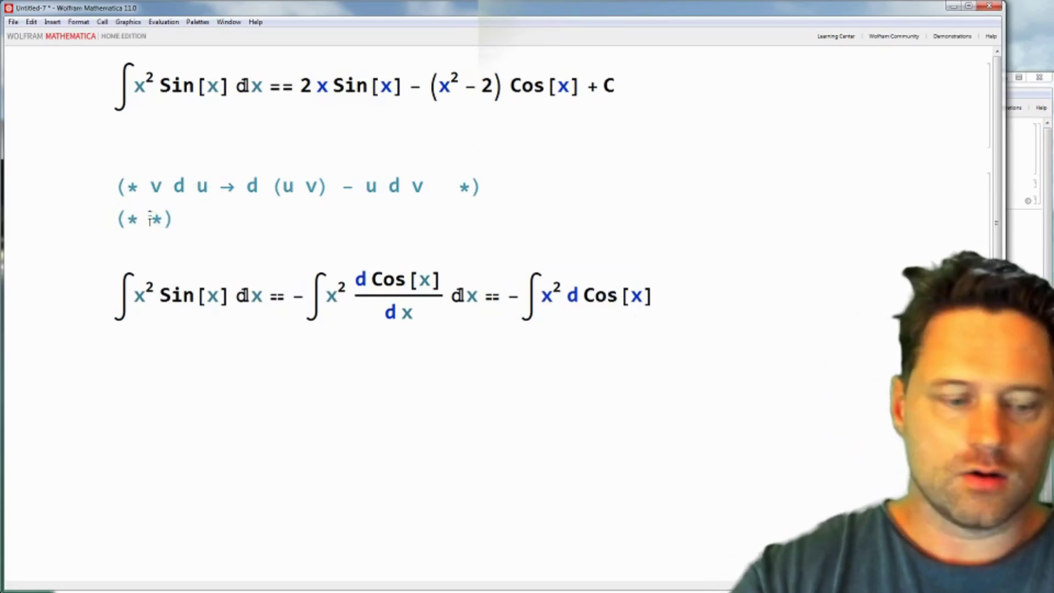
type("Let ")
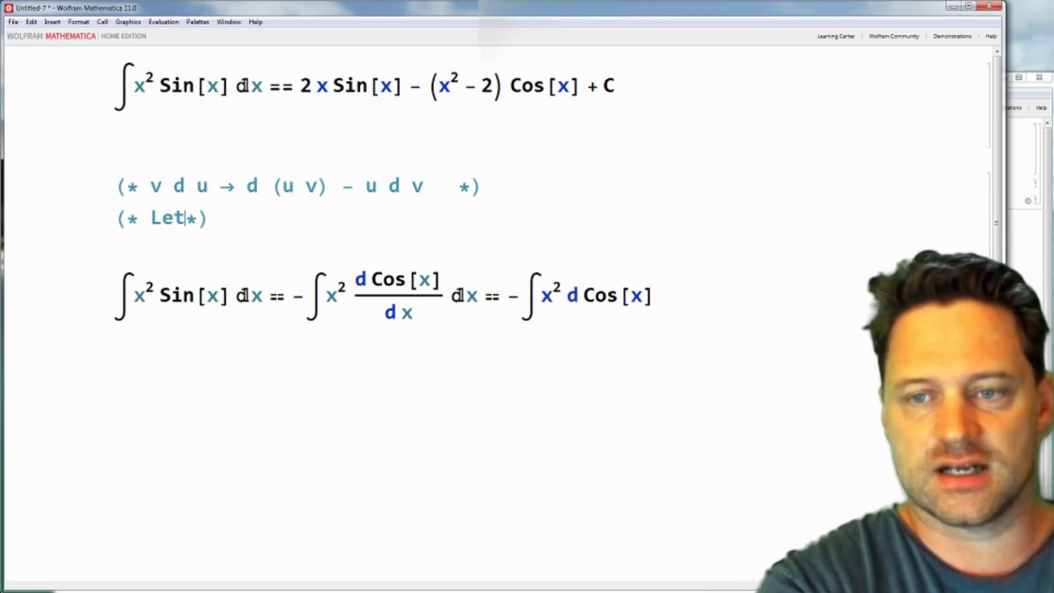
type("u = Cos")
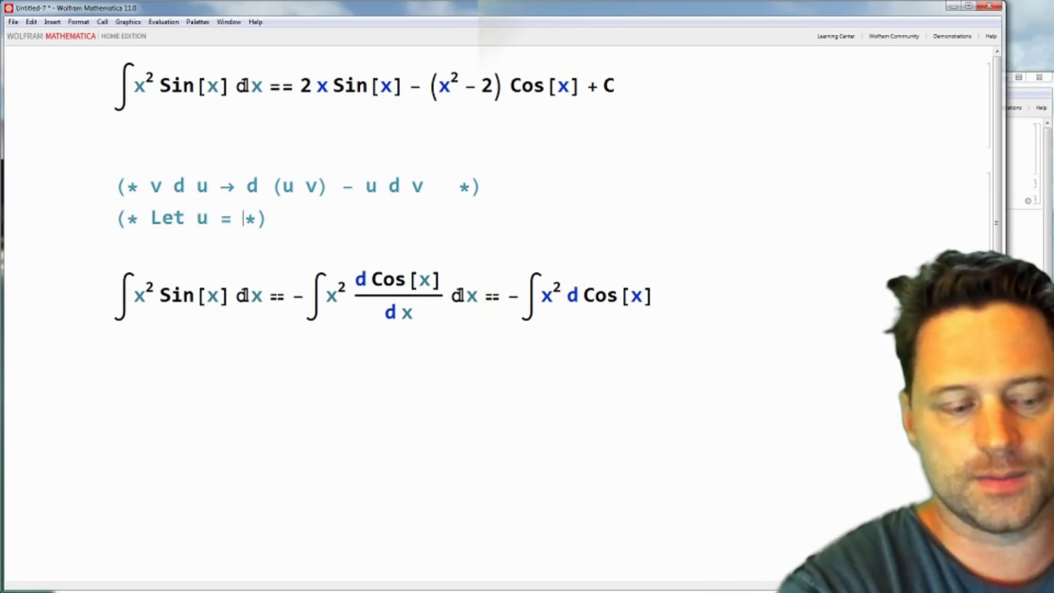
type("[")
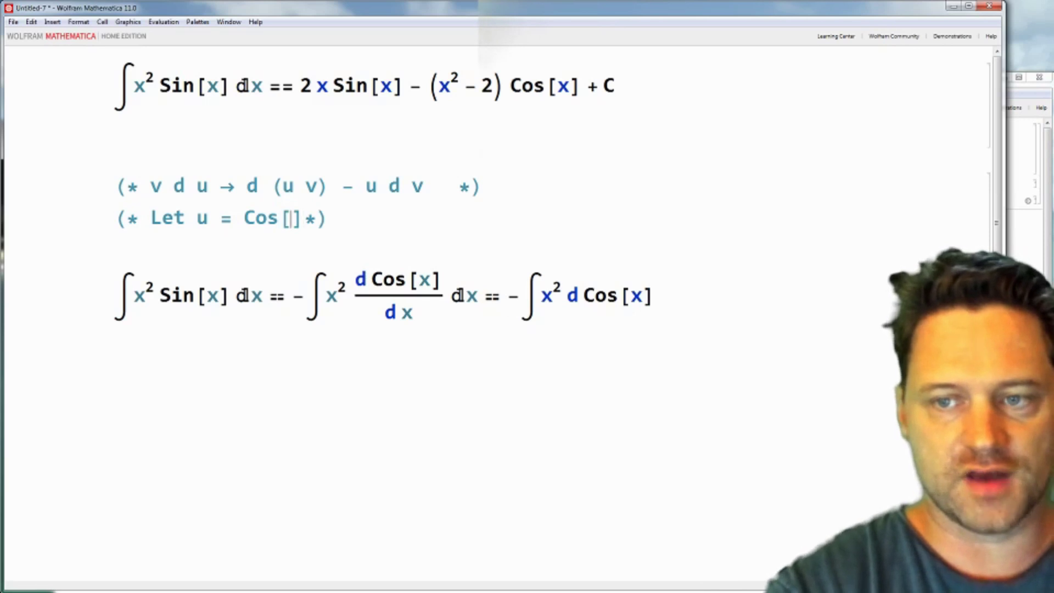
type("x]. ")
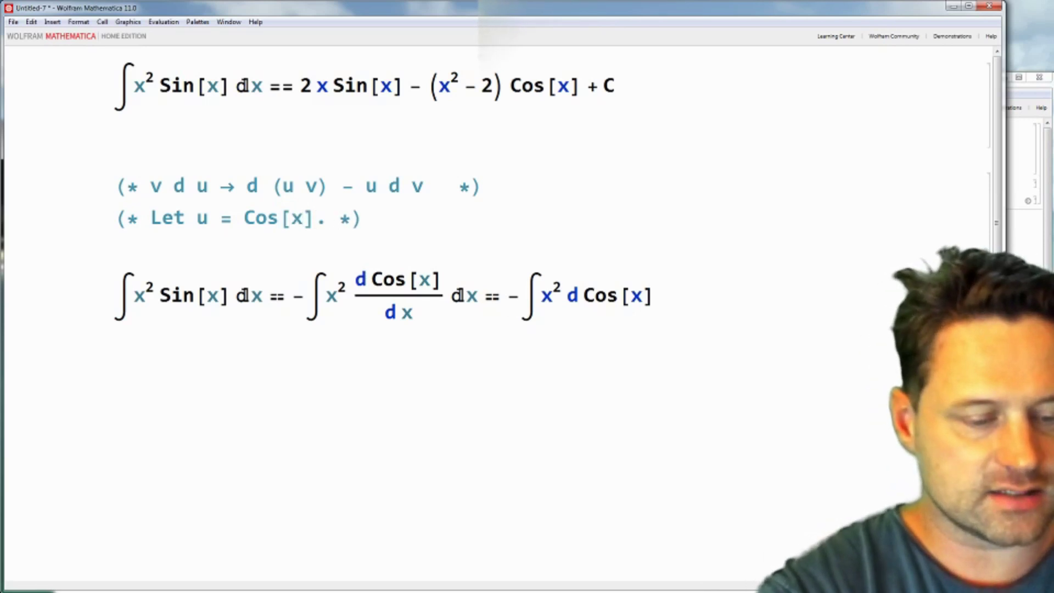
type("Let v =")
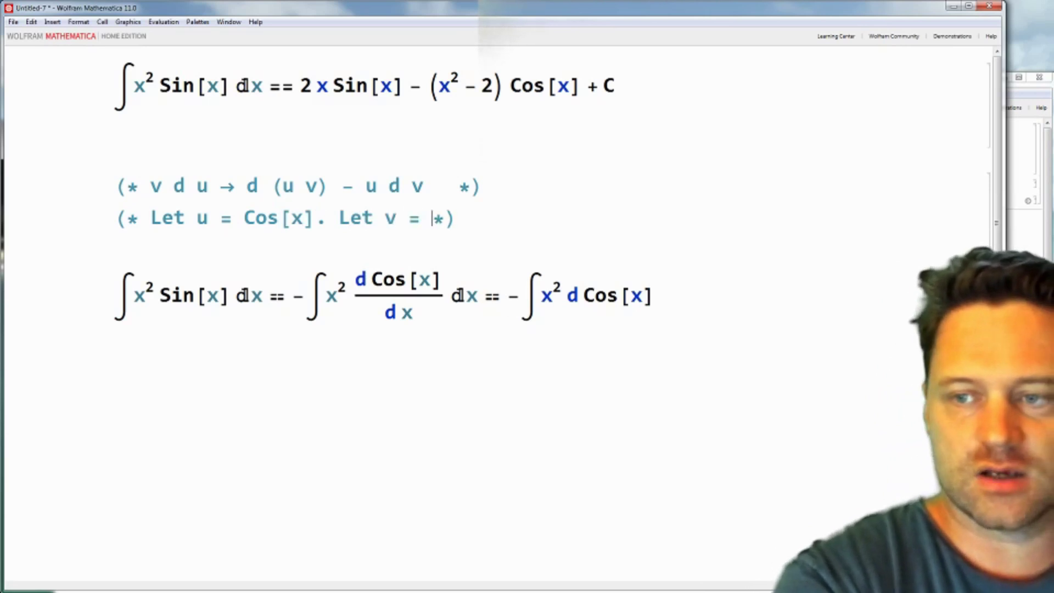
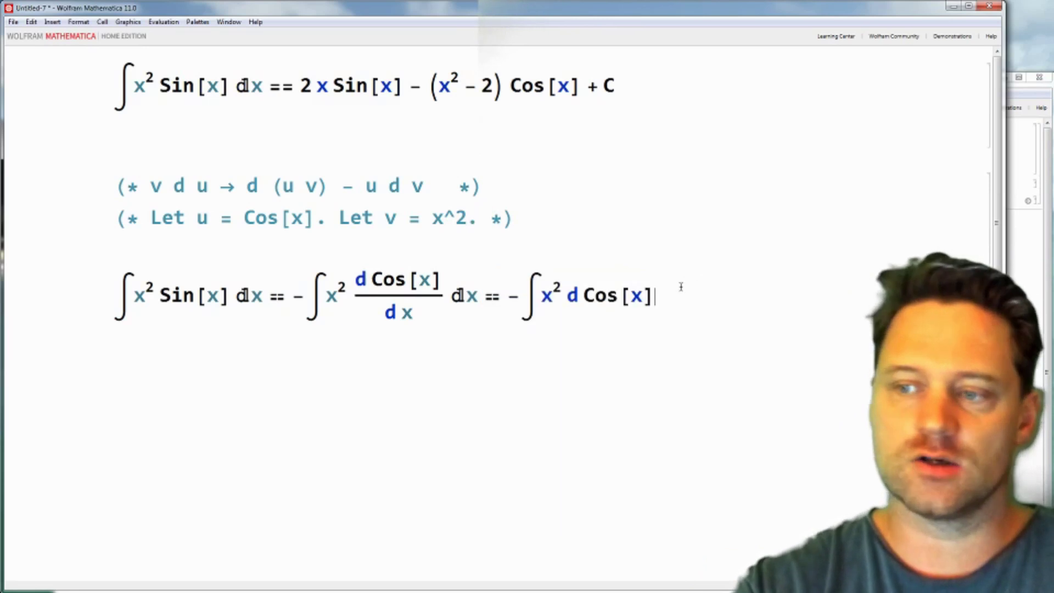
Step: Repeat == -∫x² d Cos[x] on a new line and enclose its integral in parentheses after the minus sign
key("Return")
type("== -∫x² d Cos[x]")
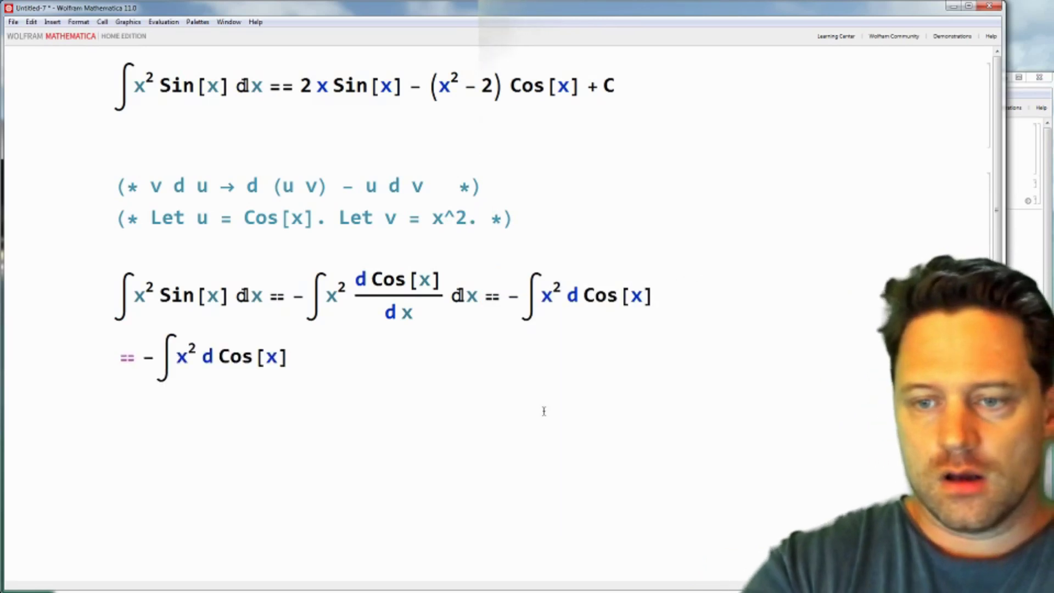
left_click_drag(292, 357, 220, 358)
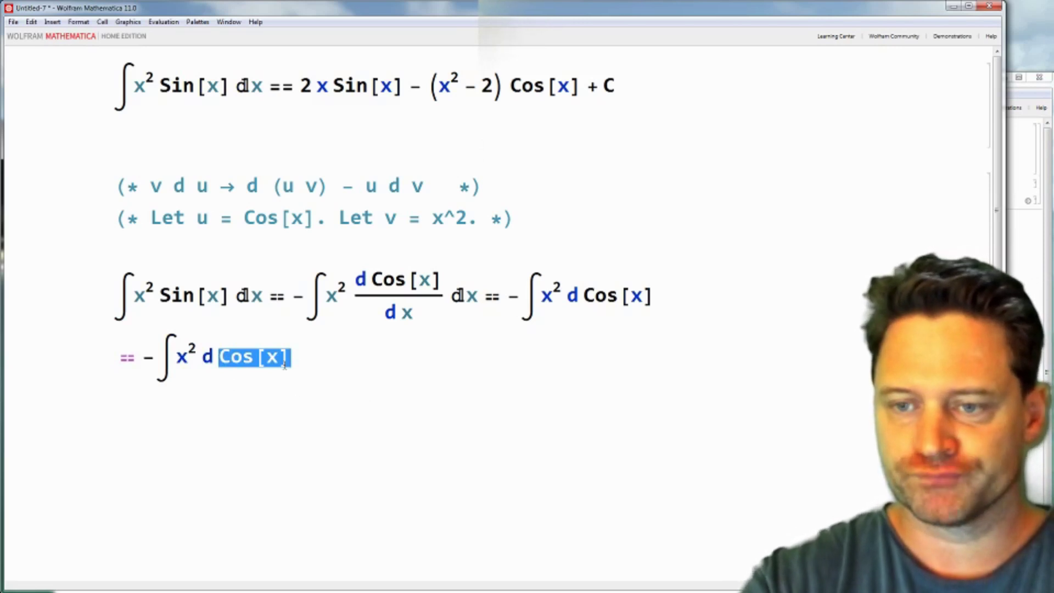
left_click_drag(176, 356, 198, 354)
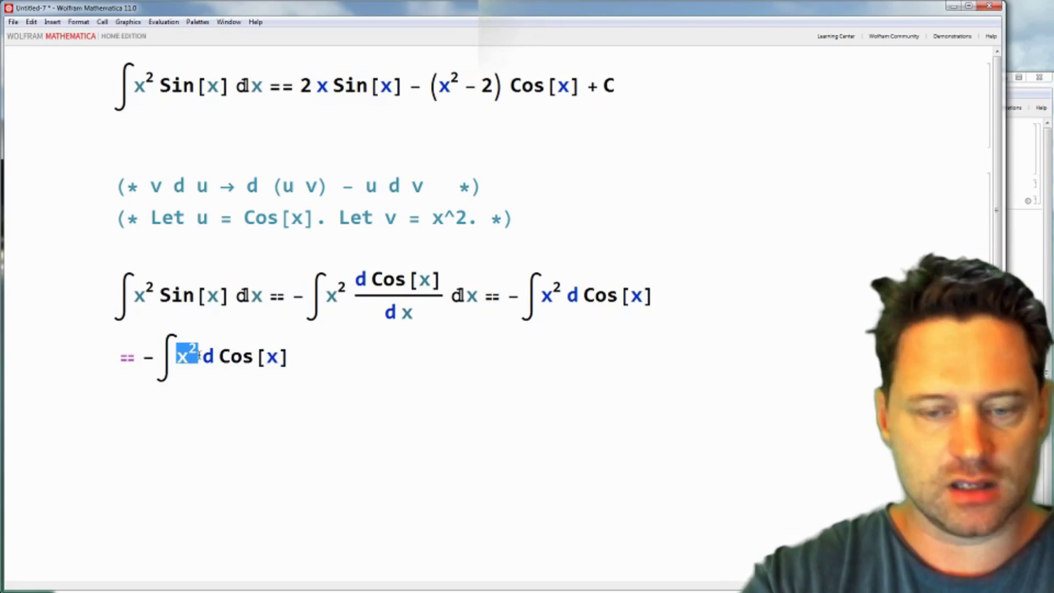
left_click(156, 358)
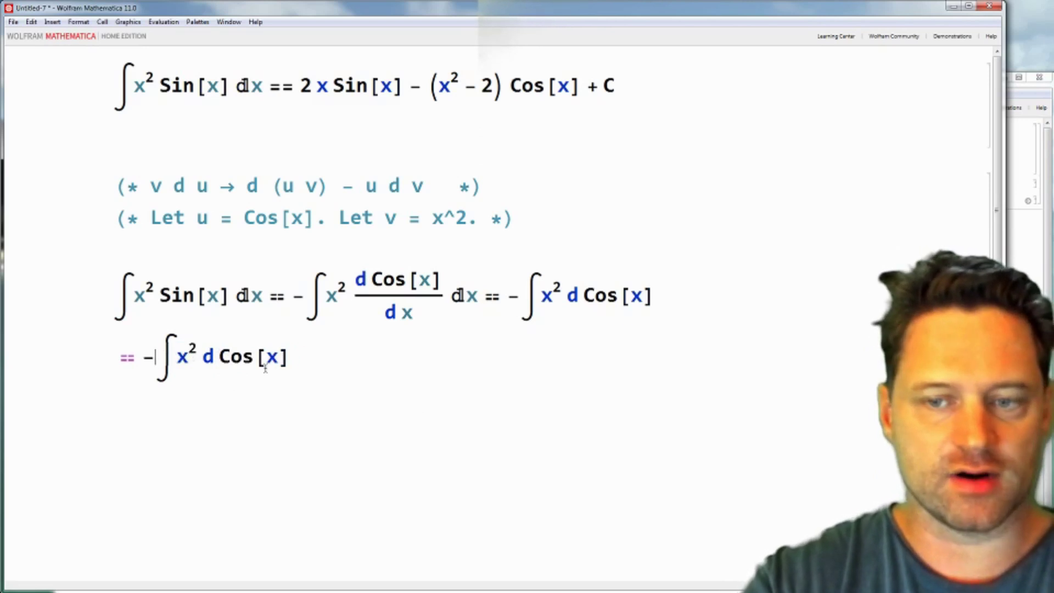
type("(")
left_click(396, 358)
type(")")
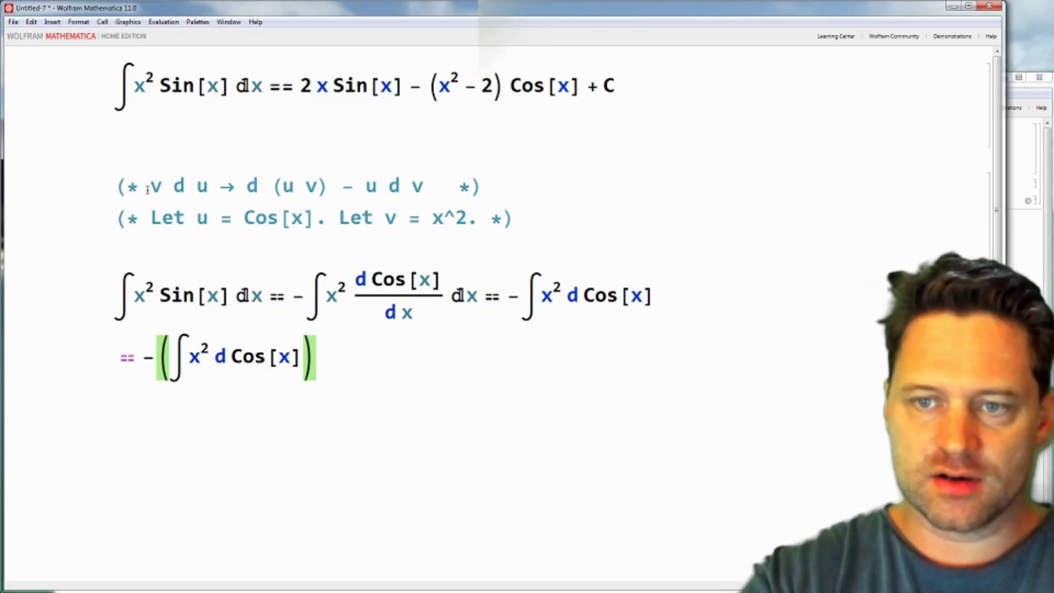
Step: Rewrite the integral inside the parentheses as ∫1 d (x² Cos[x]), following the first part of the commented product rule
left_click_drag(140, 187, 483, 187)
left_click(217, 356)
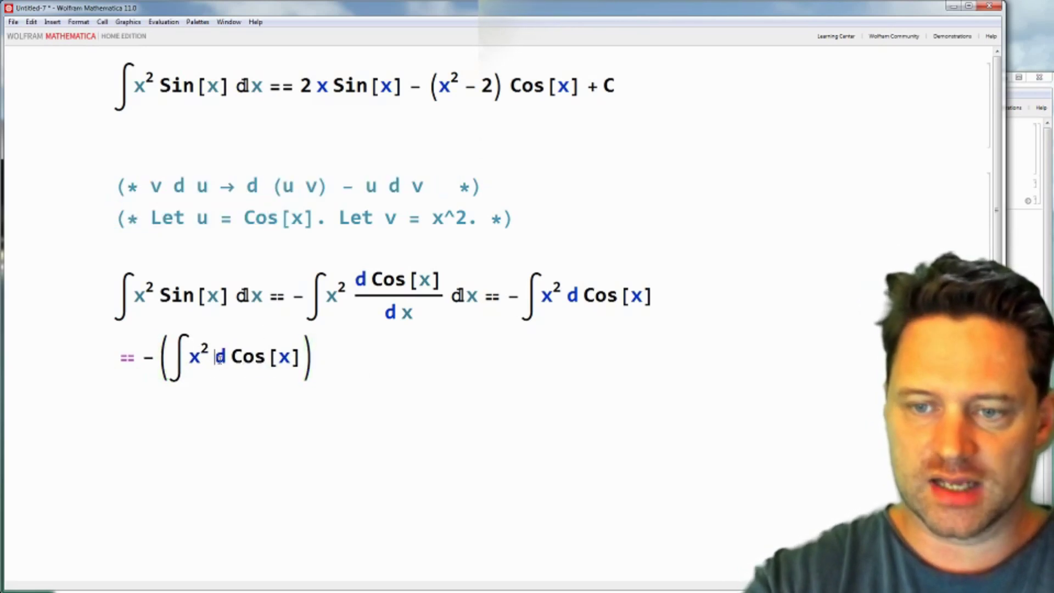
left_click(191, 356)
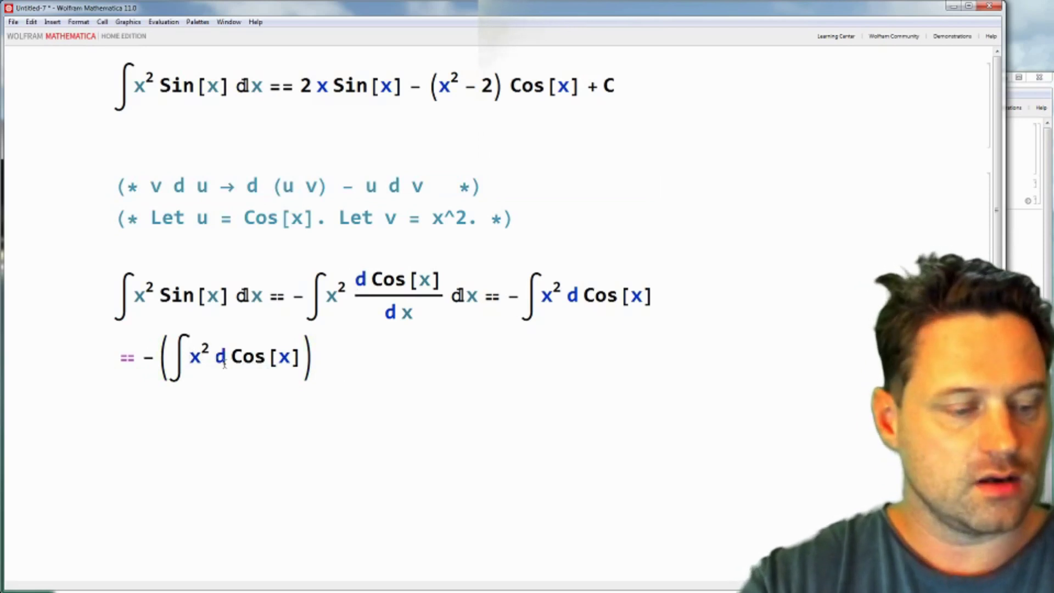
type("1 ")
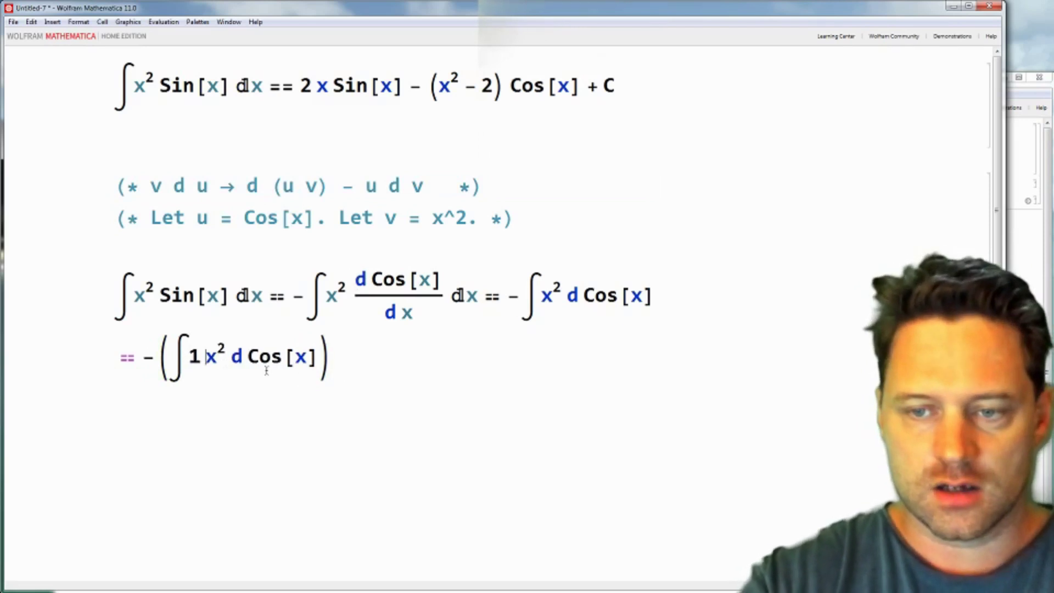
type("d")
left_click_drag(249, 358, 265, 356)
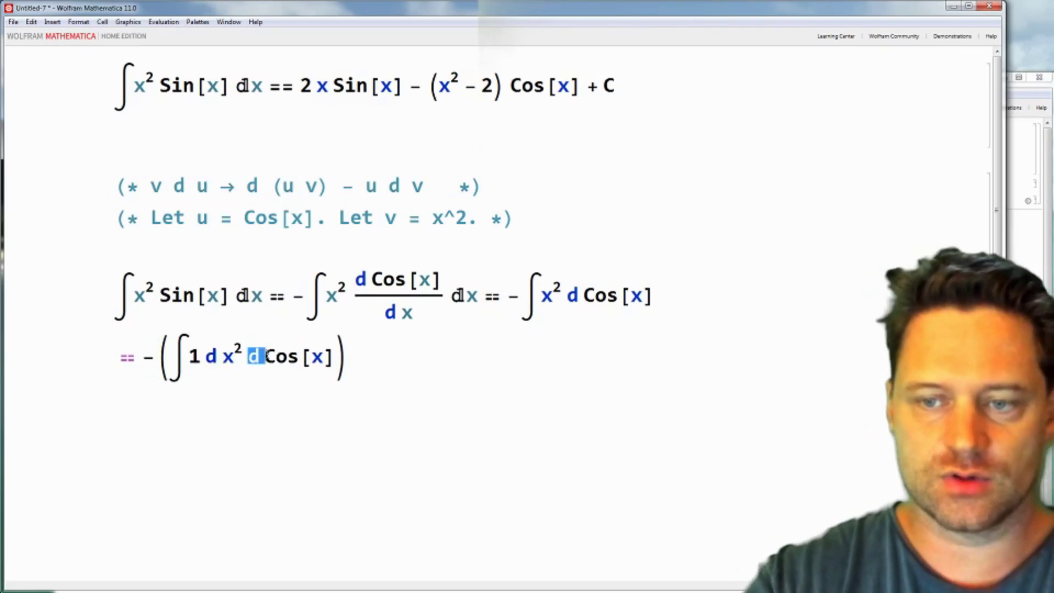
key("BackSpace")
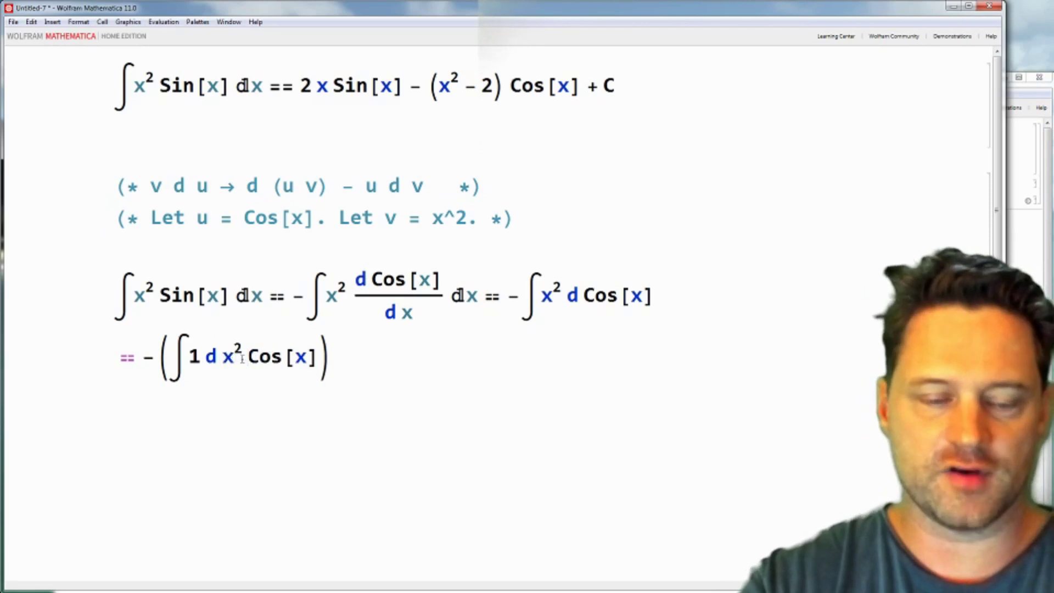
left_click(225, 358)
type("(")
left_click(332, 356)
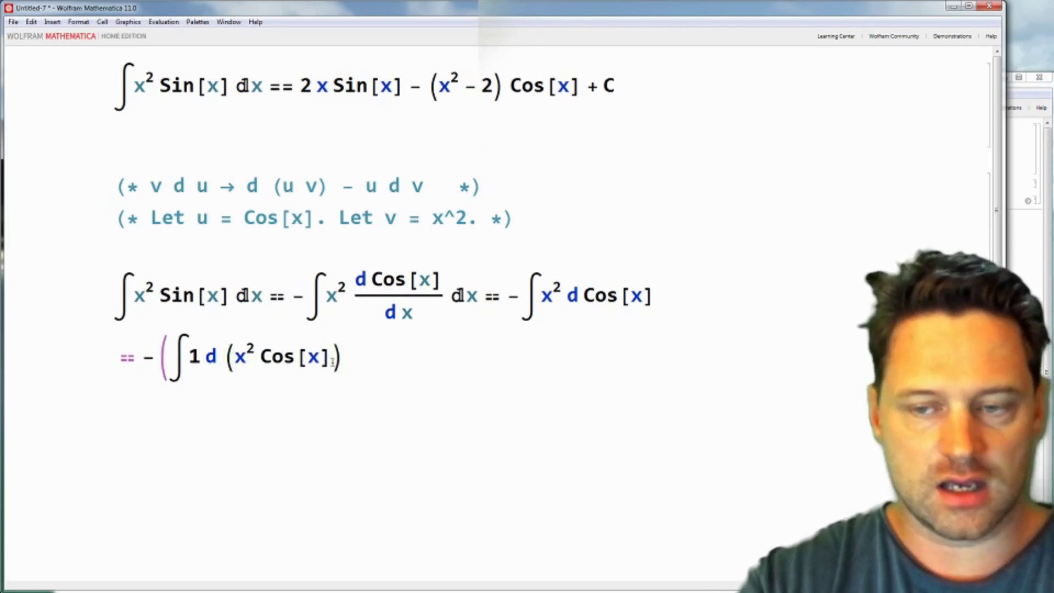
type(") ")
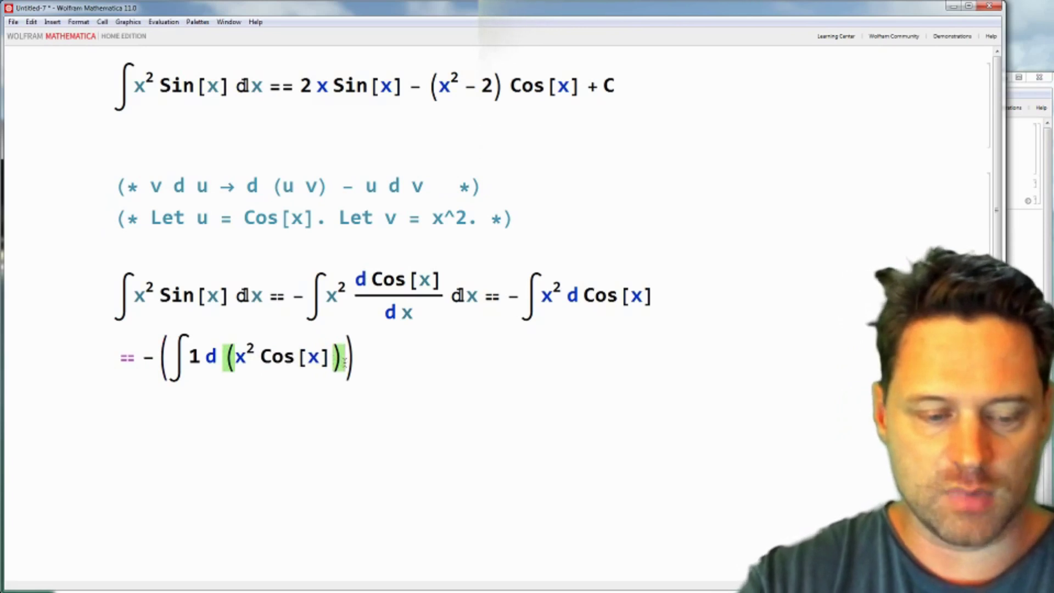
Step: Subtract a copy of ∫x² d Cos[x] after ∫1 d (x² Cos[x]) inside the outer parentheses
type("-")
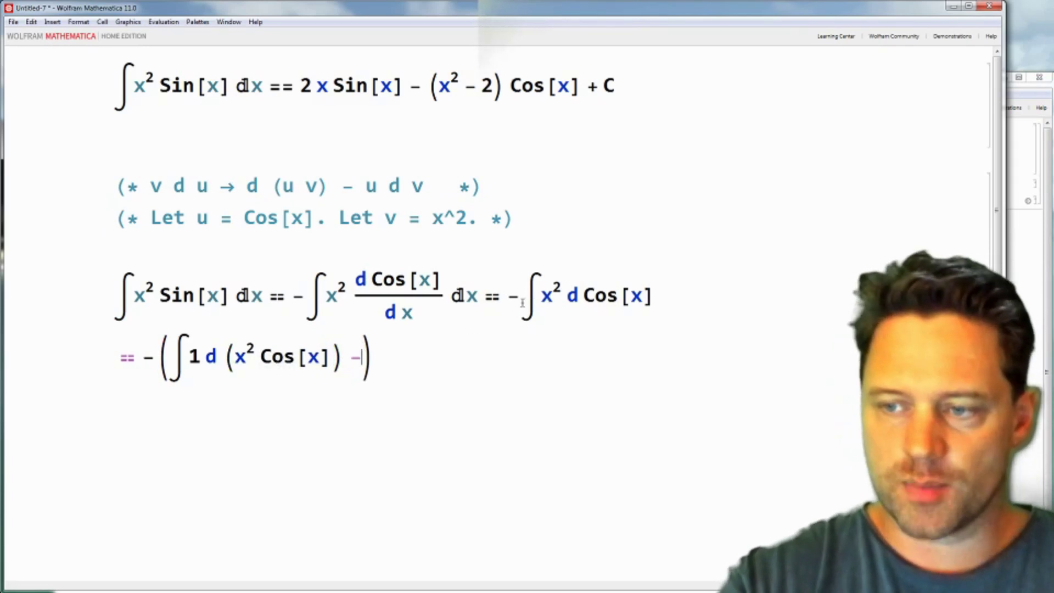
left_click_drag(522, 303, 637, 311)
key("ctrl+c")
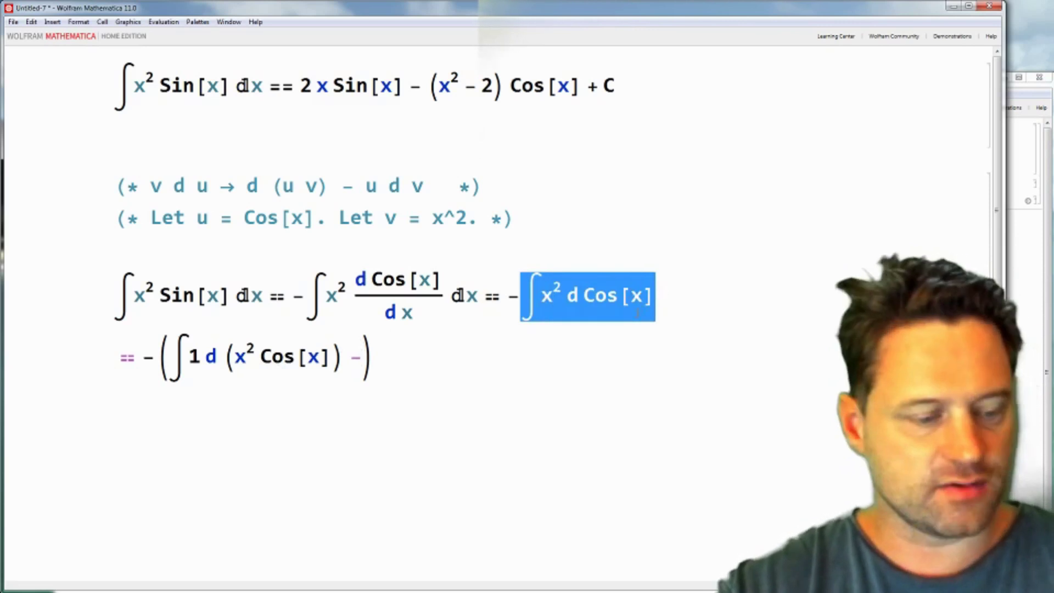
left_click(364, 358)
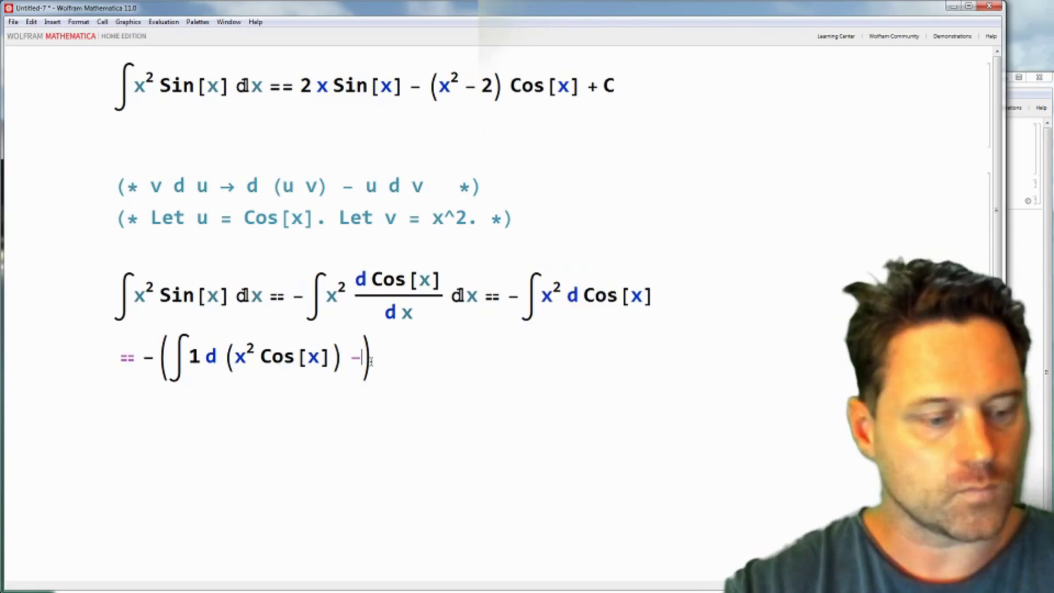
key("ctrl+v")
Step: Swap the factors of the subtracted integral so that it reads ∫Cos[x] d x^2
left_click_drag(429, 358, 501, 356)
key("ctrl+c")
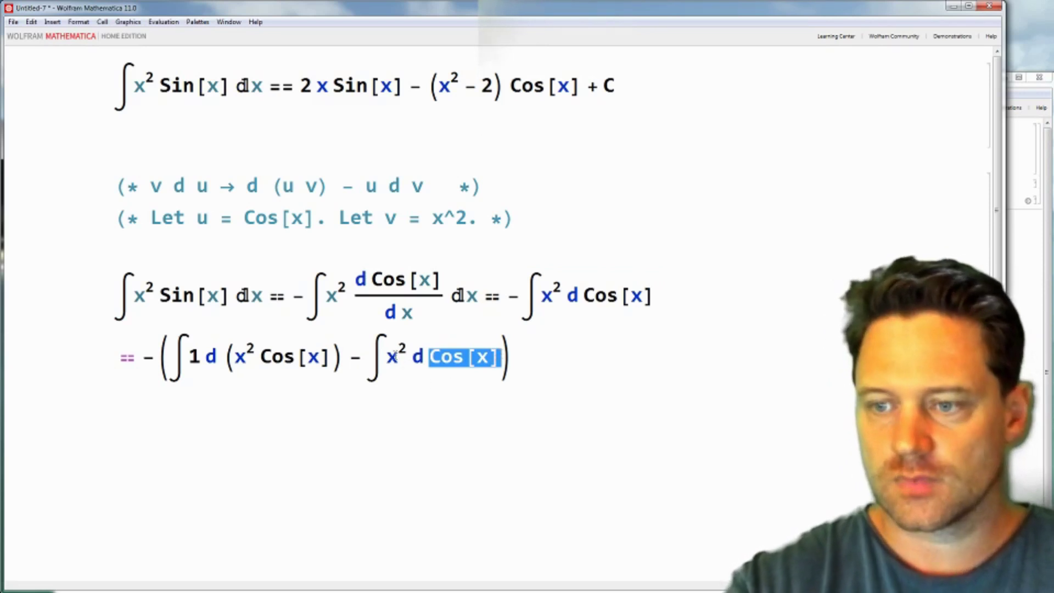
left_click_drag(391, 356, 406, 354)
key("ctrl+v")
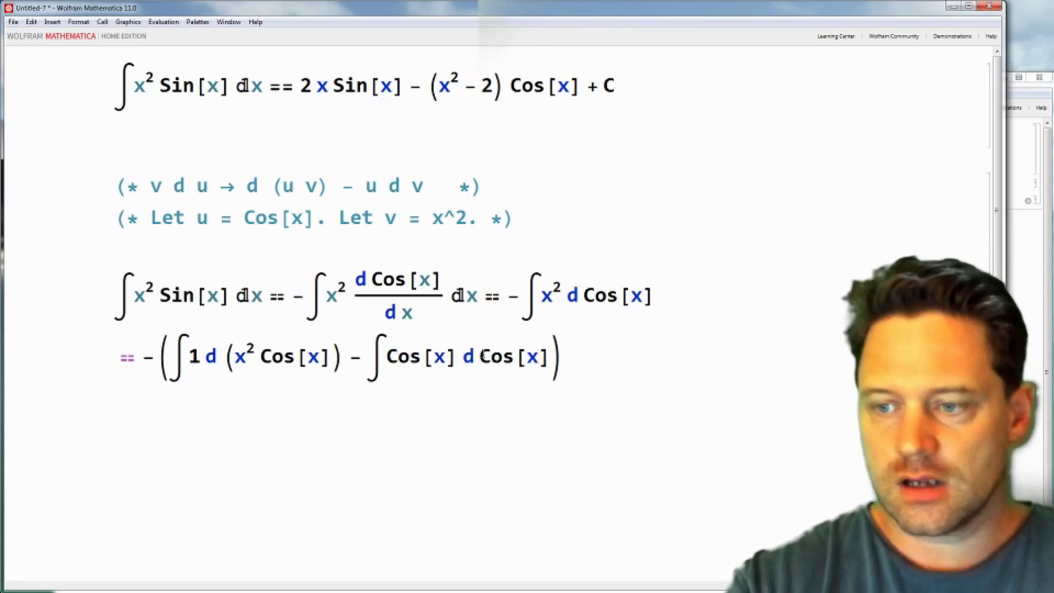
left_click_drag(479, 358, 547, 357)
type("x")
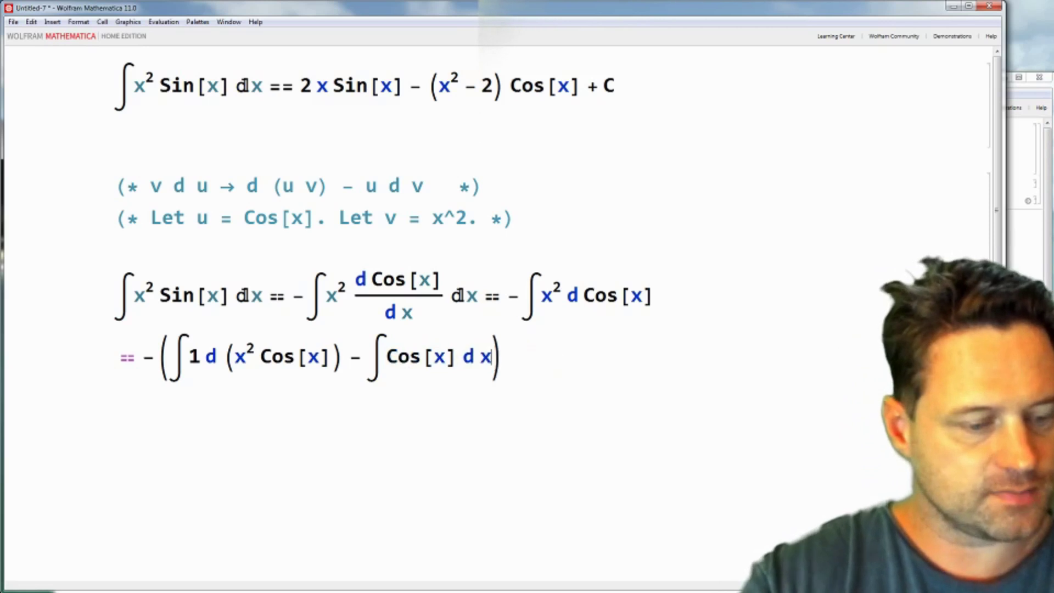
type("^2")
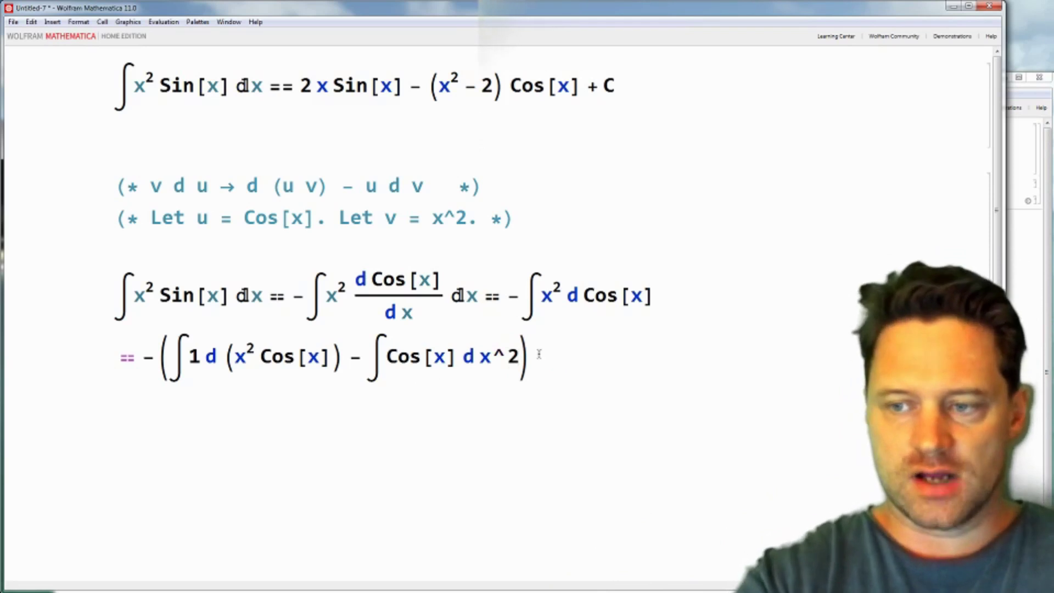
left_click(581, 365)
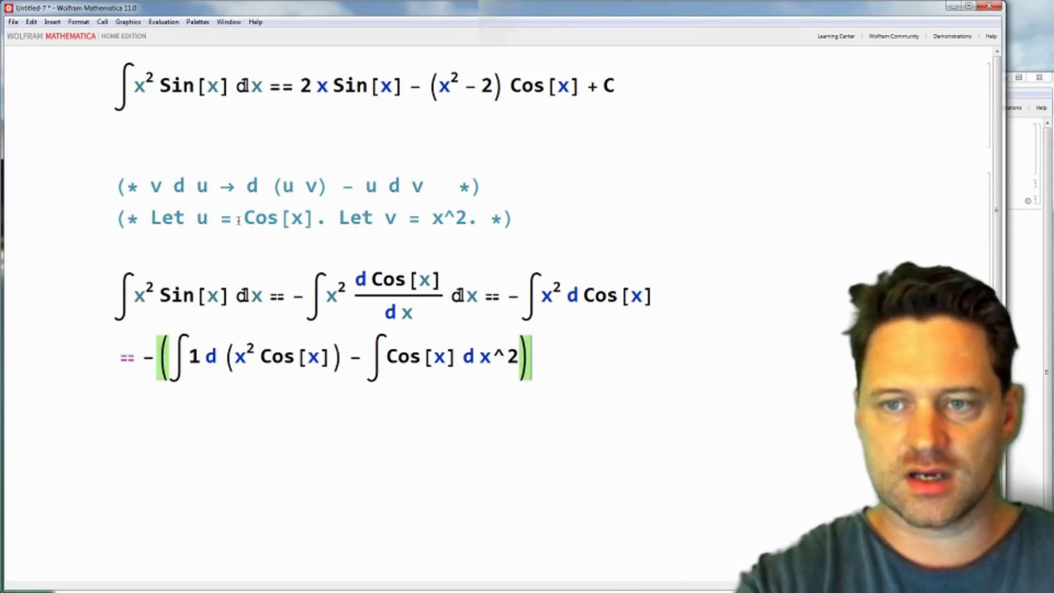
Step: Duplicate the line == -(∫1 d (x² Cos[x]) - ∫Cos[x] d x^2) directly below itself
left_click_drag(148, 186, 220, 186)
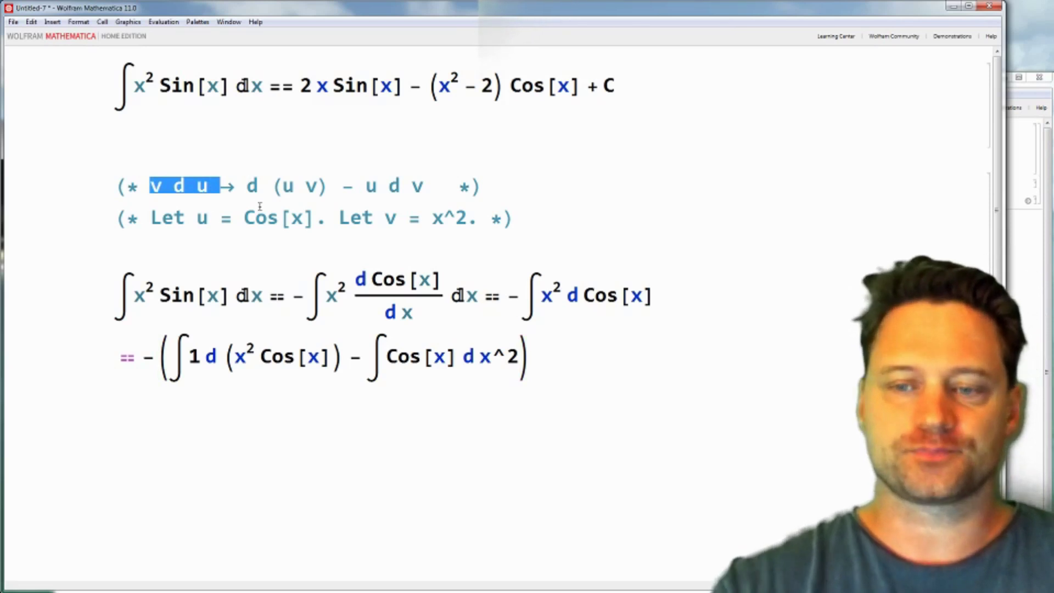
left_click(602, 373)
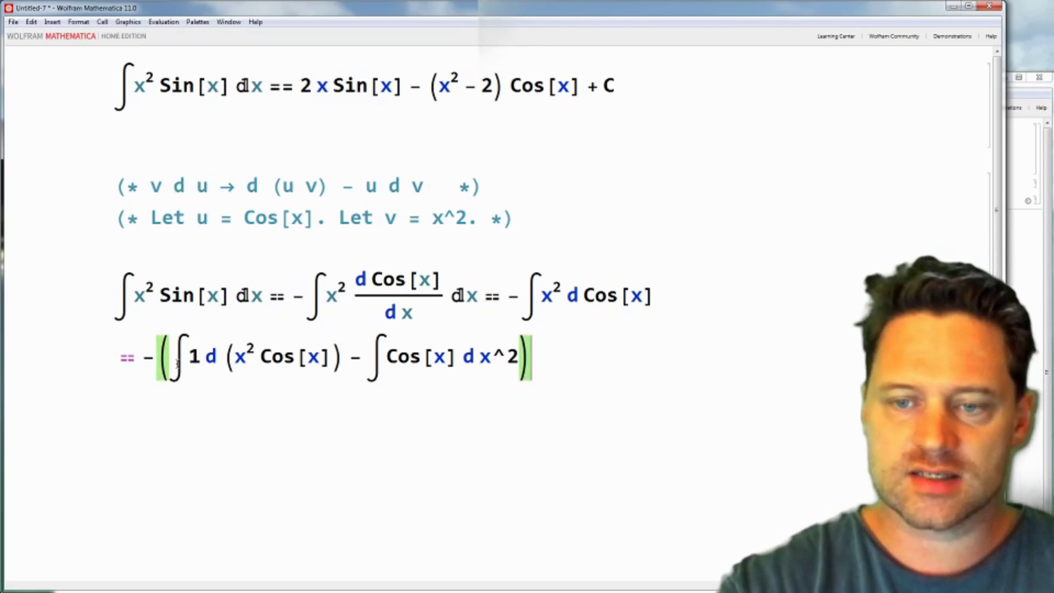
left_click_drag(119, 352, 606, 343)
left_click(601, 356)
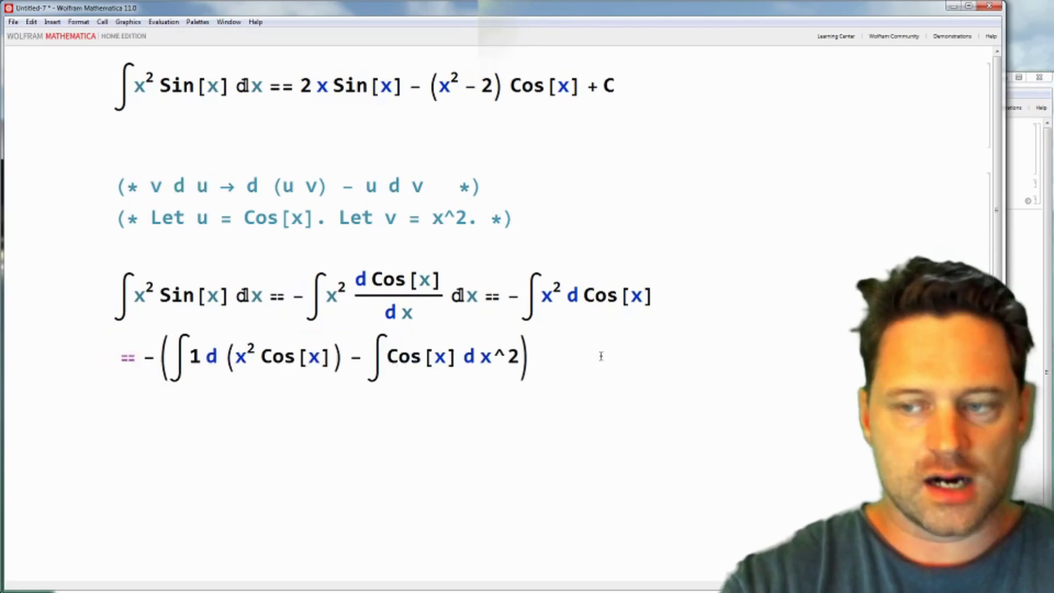
key("Return")
type("== -(∫1 d (x^2 Cos[x]) - ∫Cos[x] d x^2)")
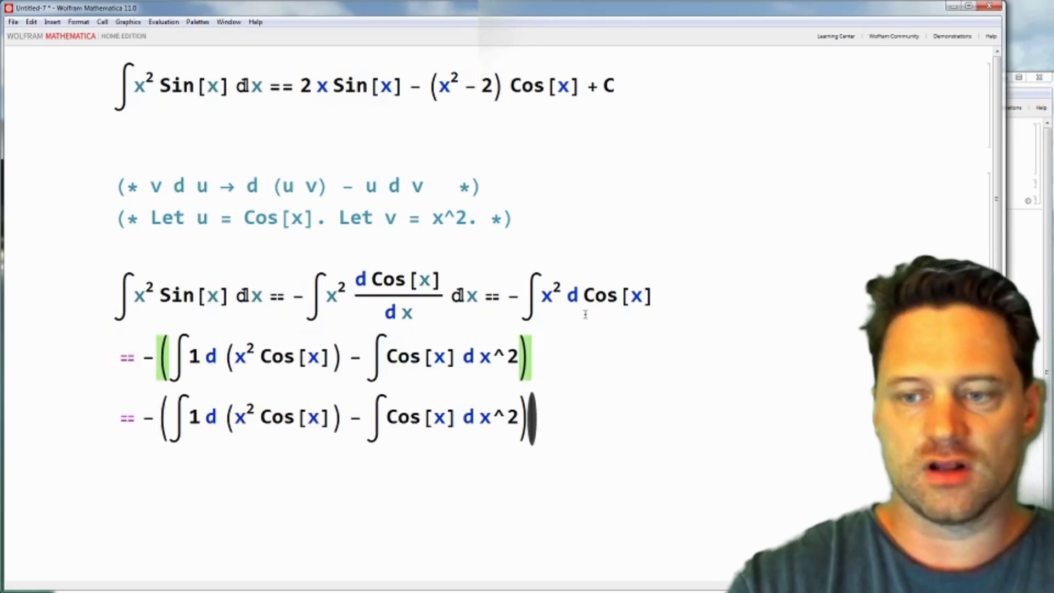
Step: Replace ∫1 d (x² Cos[x]) in the last line with just x² Cos[x]
left_click_drag(231, 356, 333, 356)
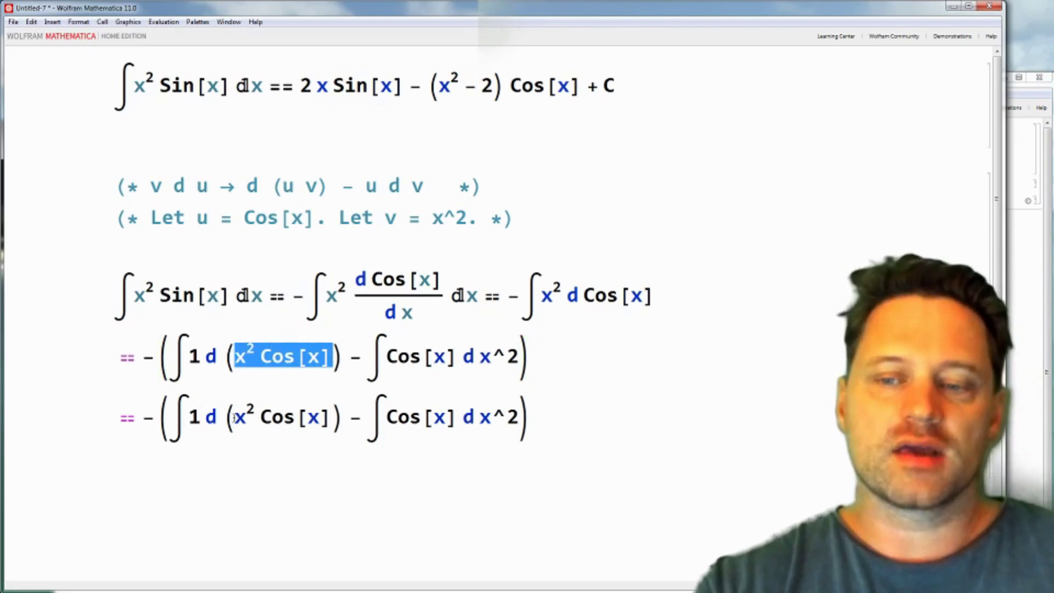
left_click_drag(234, 418, 334, 417)
key("ctrl+c")
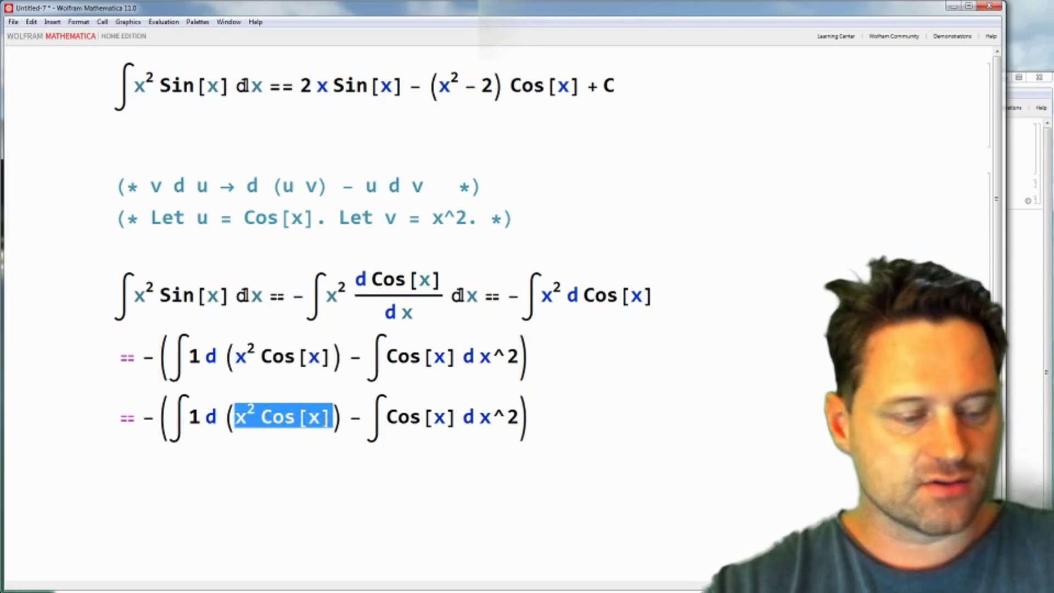
left_click_drag(184, 412, 348, 416)
key("ctrl+v")
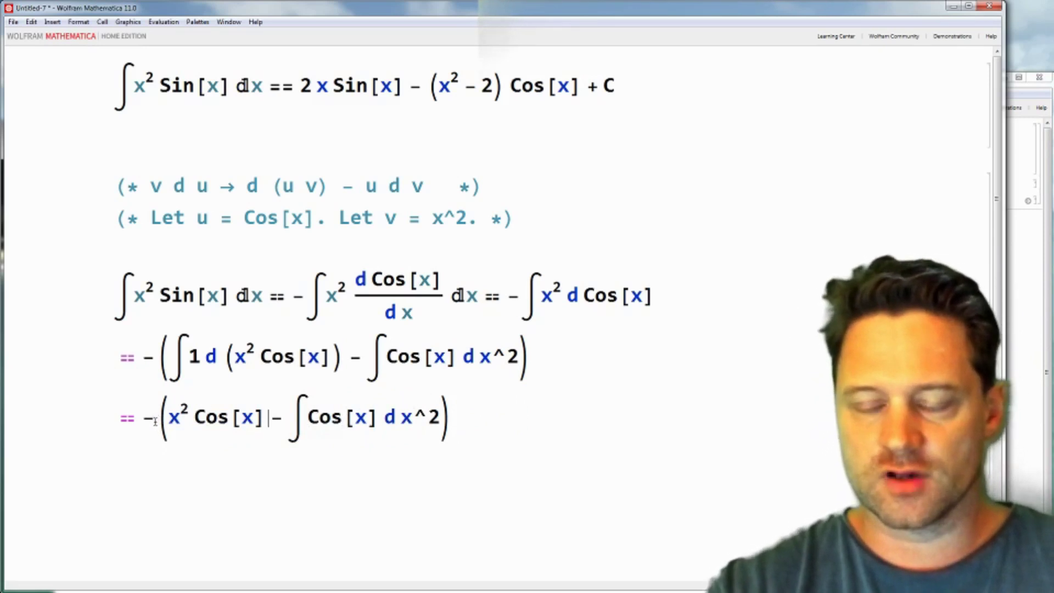
Step: Distribute the minus sign in the last line, removing the outer parentheses, to get == -x² Cos[x] + ∫Cos[x] d x^2
left_click_drag(155, 421, 168, 421)
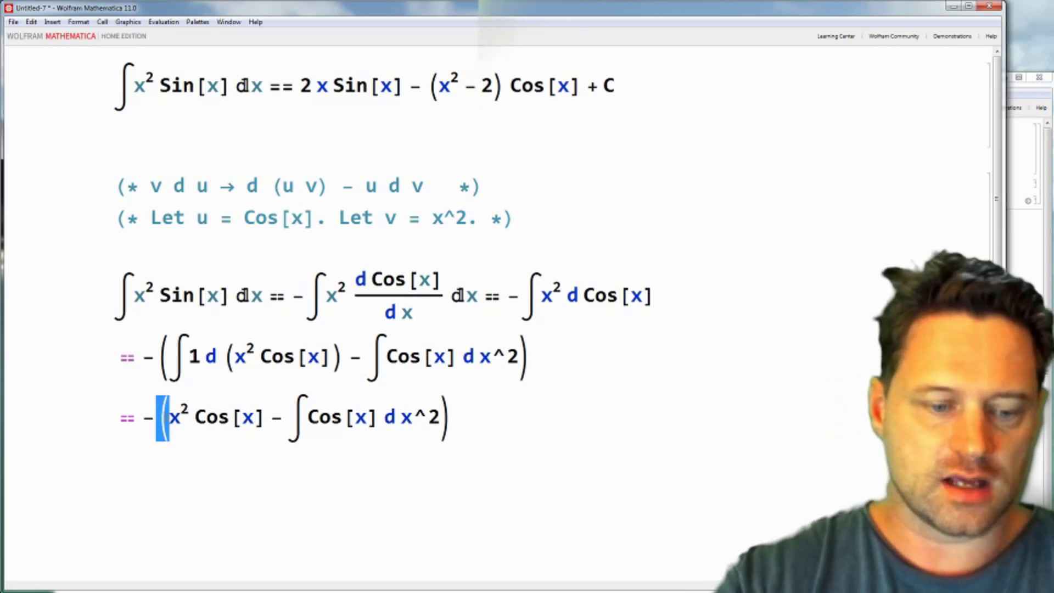
key("BackSpace")
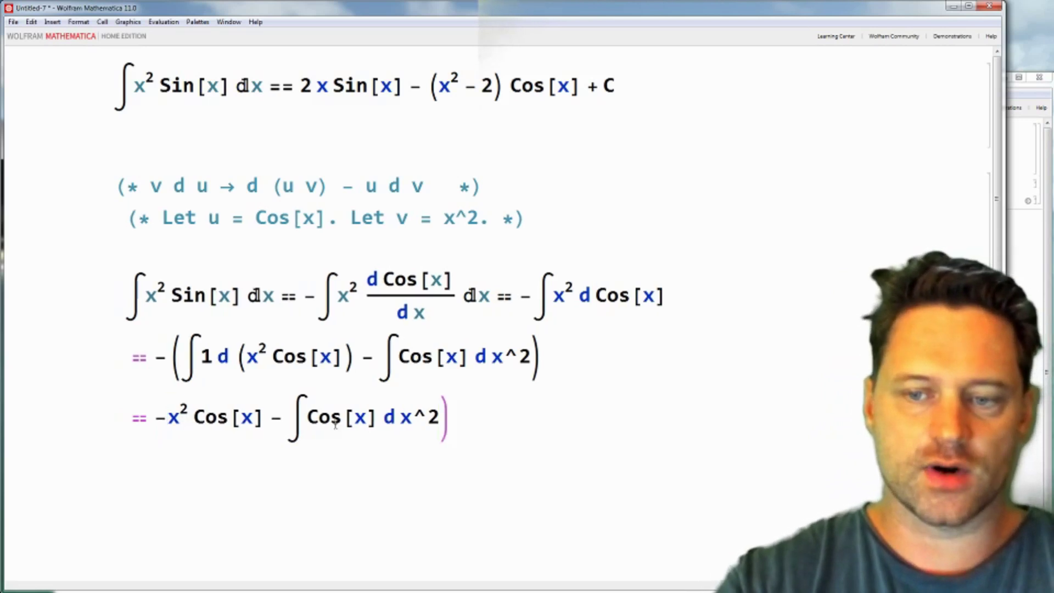
left_click_drag(273, 421, 281, 420)
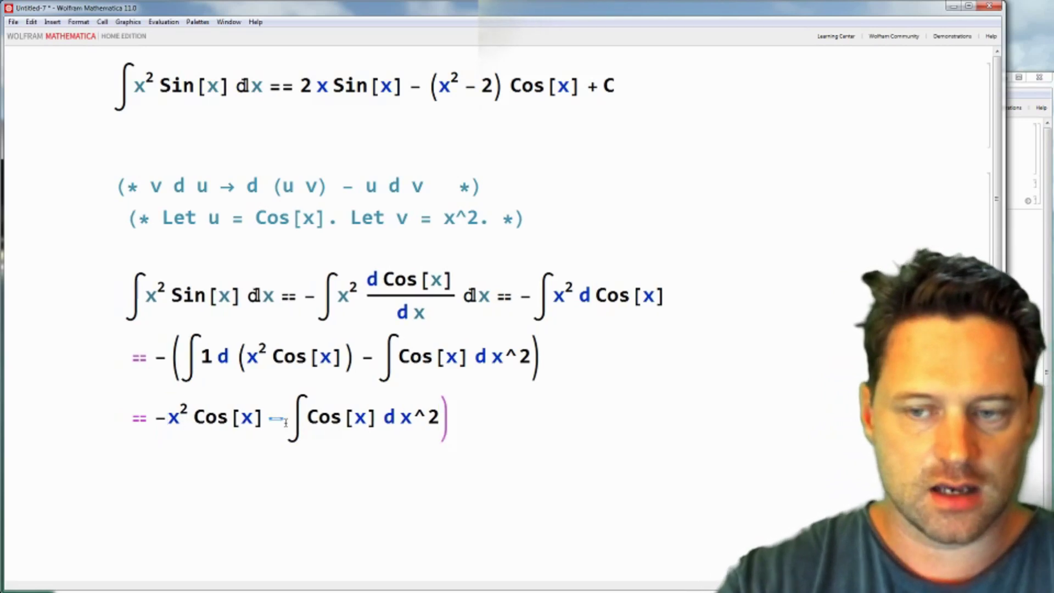
type("+")
left_click(454, 418)
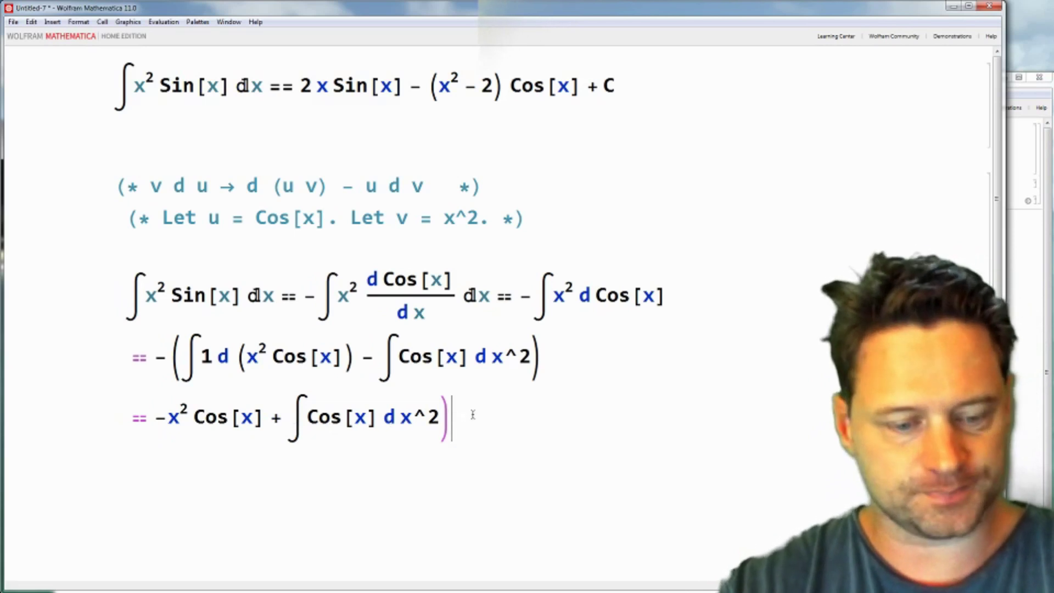
key("BackSpace")
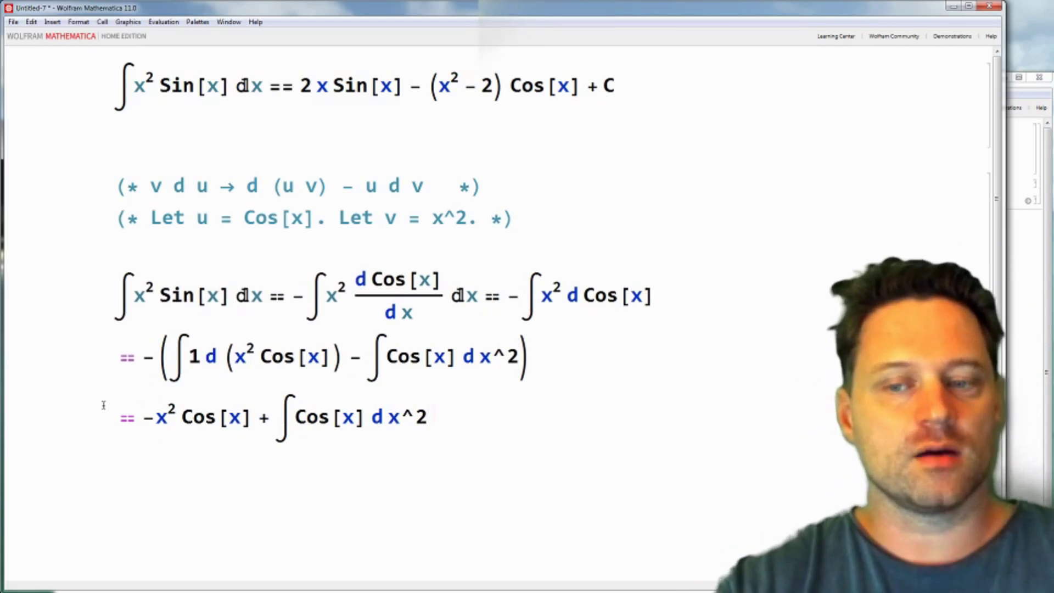
Step: Duplicate the line == -x² Cos[x] + ∫Cos[x] d x^2 directly below itself
left_click_drag(107, 423, 548, 409)
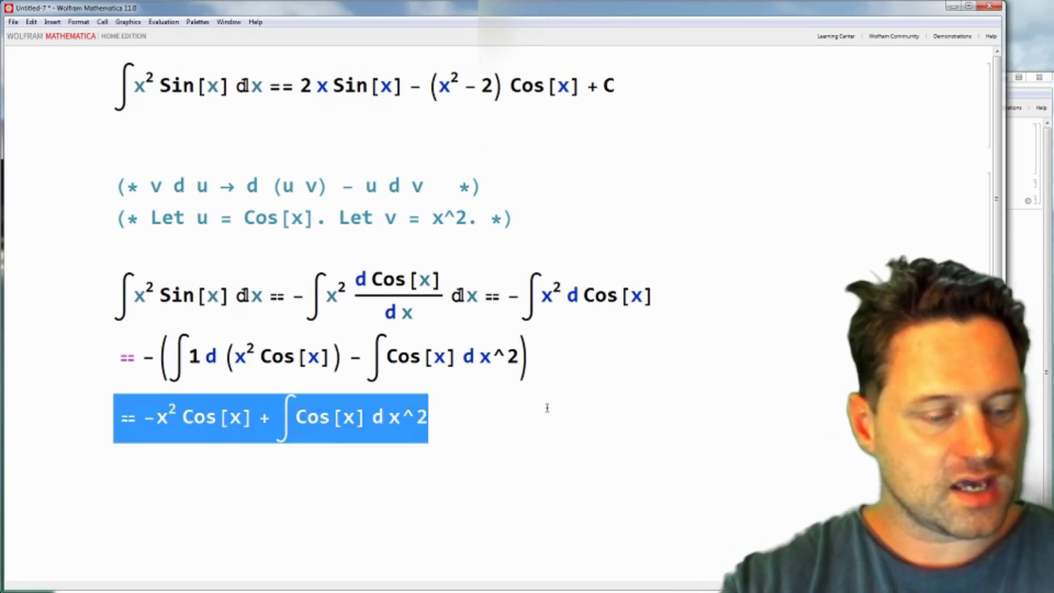
left_click(565, 411)
key("Return")
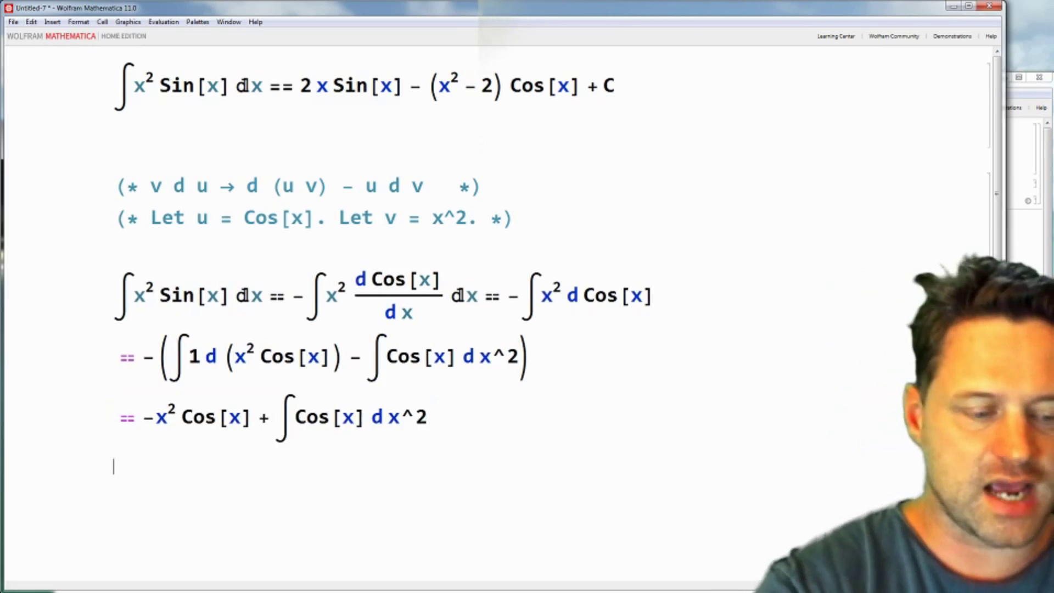
type("== -x² Cos[x] + ∫Cos[x] d x^2")
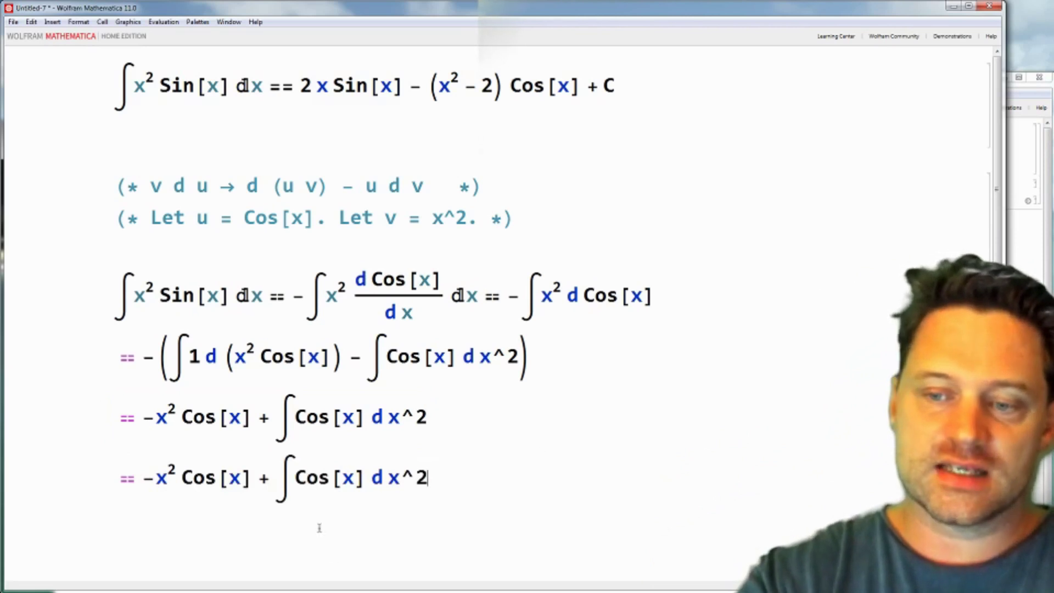
Step: Make d x^2 in the last line the numerator of a new fraction, using the Basic Math Assistant palette
left_click_drag(306, 481, 431, 481)
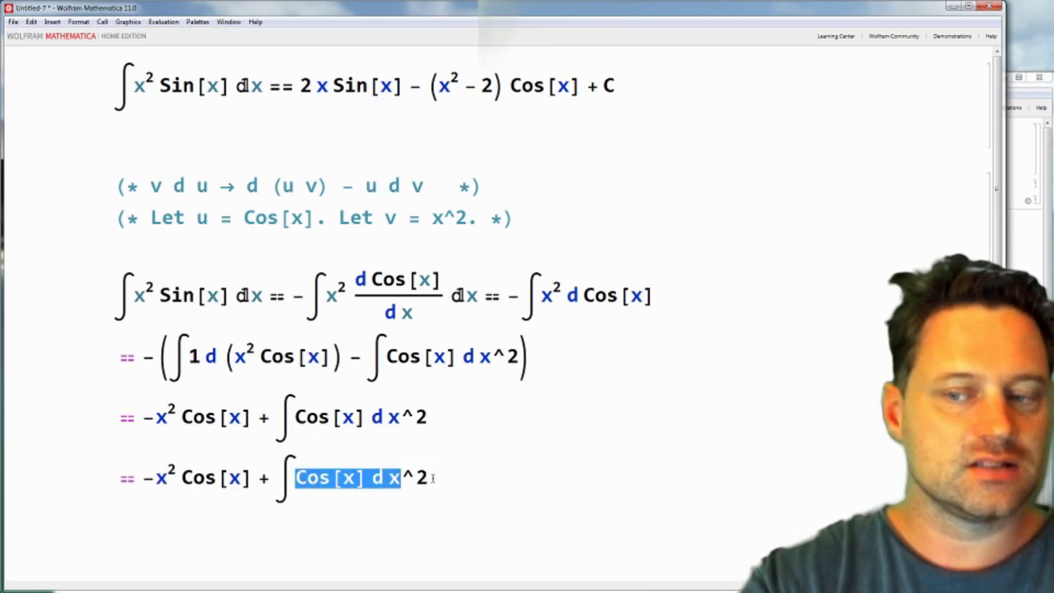
left_click(434, 477)
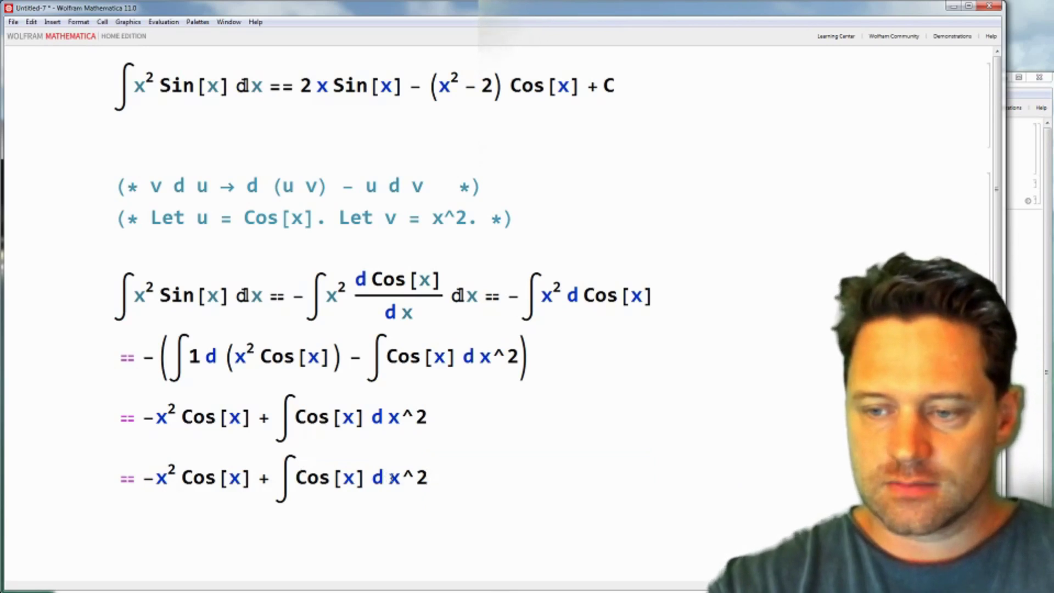
left_click_drag(375, 477, 436, 477)
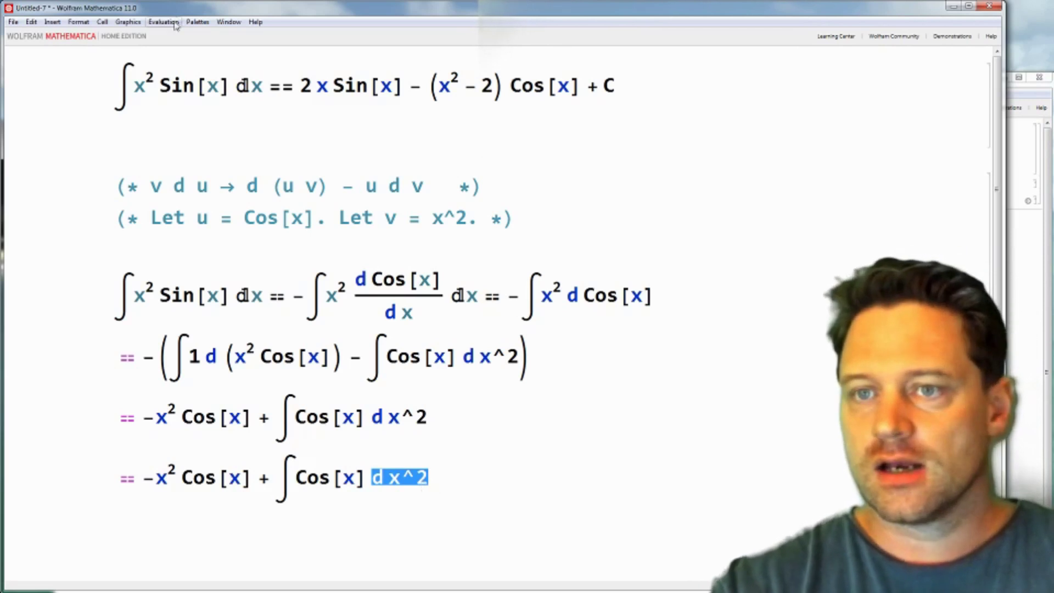
left_click(198, 22)
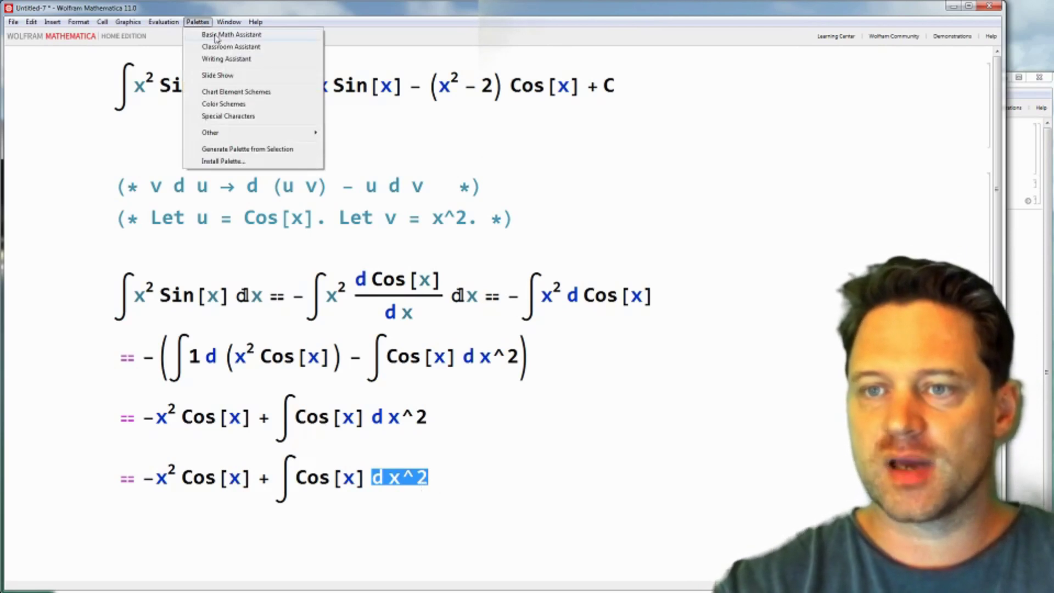
key("Escape")
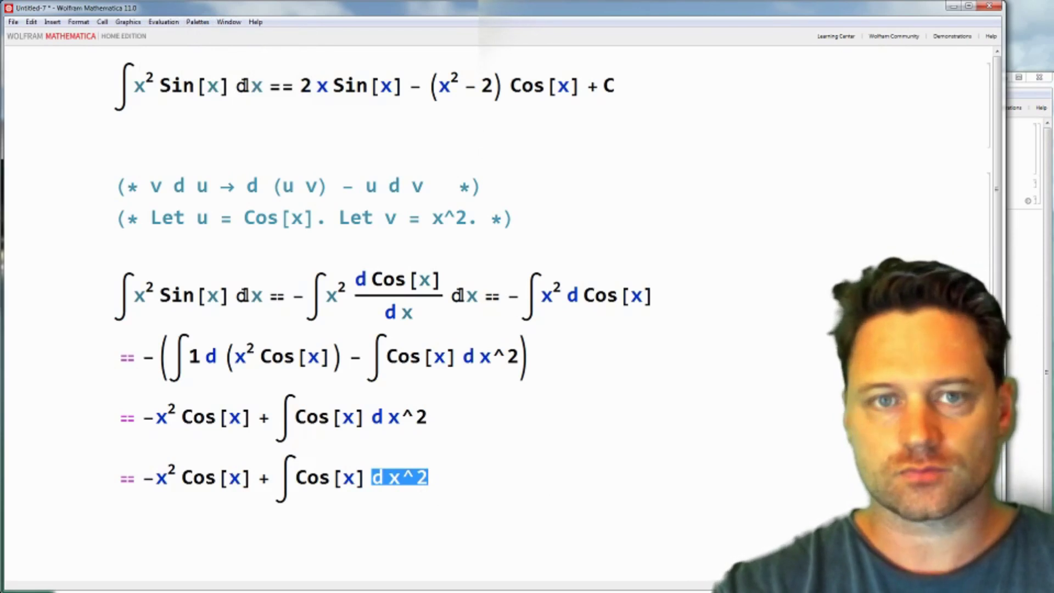
left_click_drag(693, 52, 832, 51)
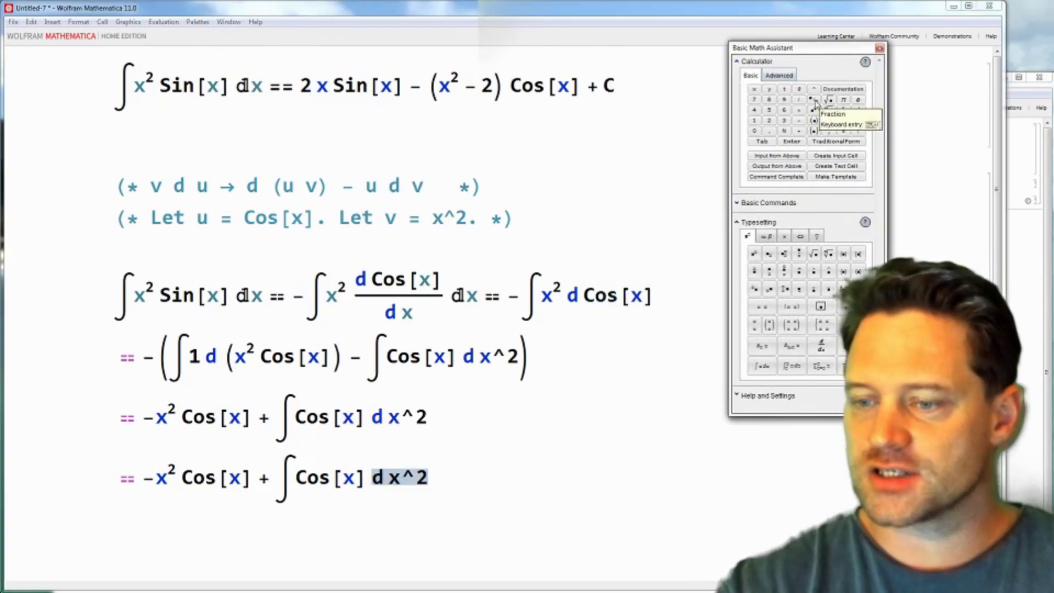
left_click(813, 100)
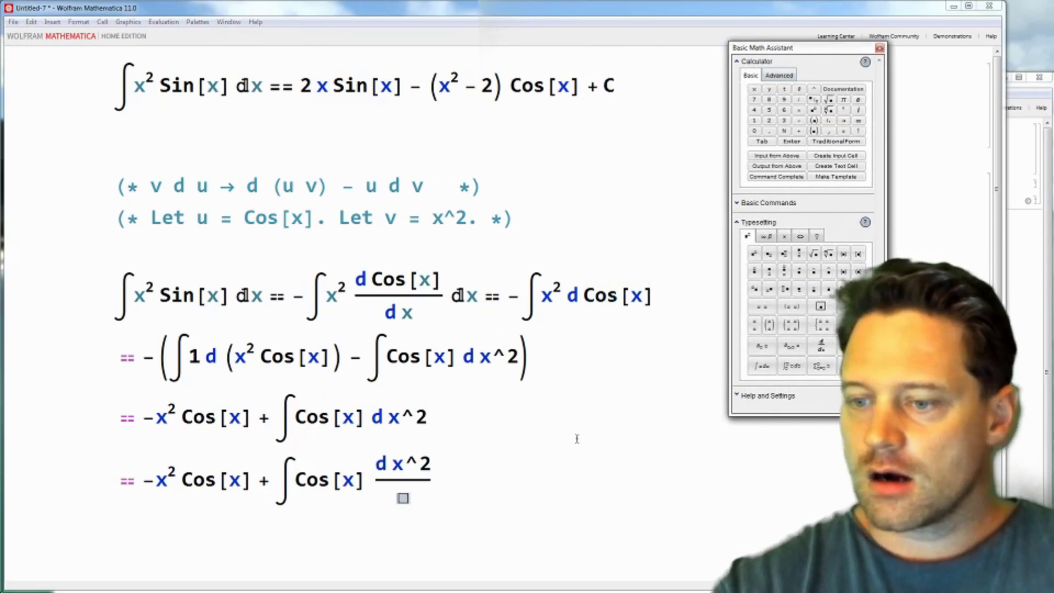
Step: Enter d x as the fraction's denominator, add d x after the fraction, and close the Basic Math Assistant palette
type("d")
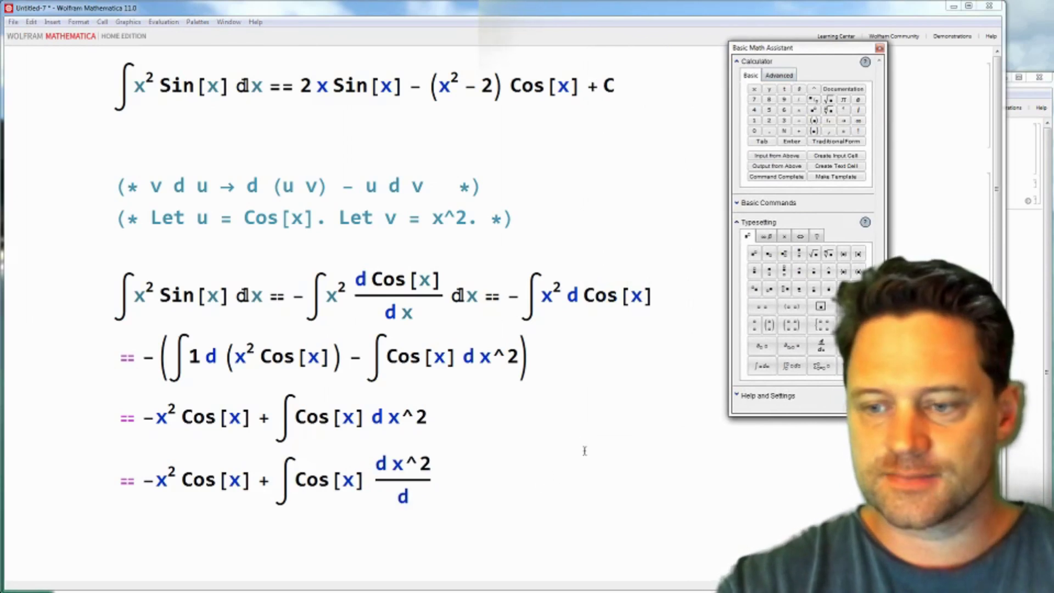
type(" x")
key("Right")
type("d")
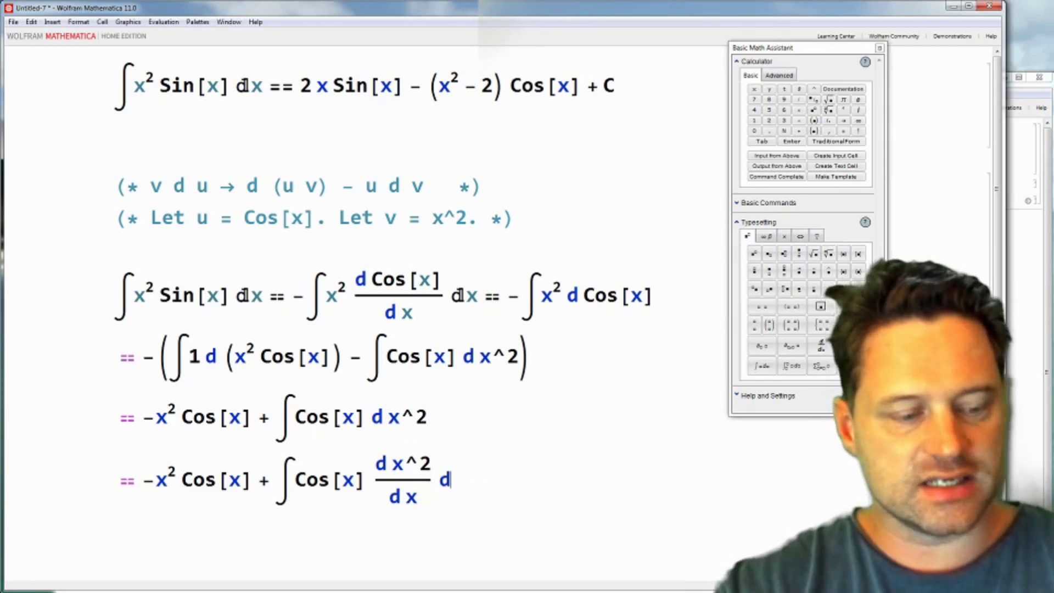
type(" x")
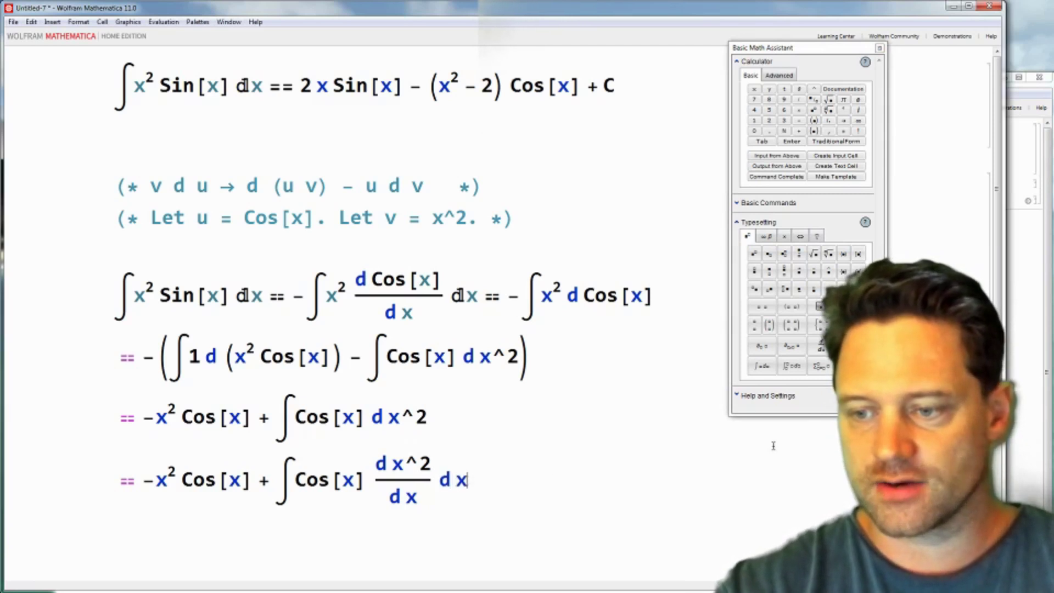
left_click(880, 49)
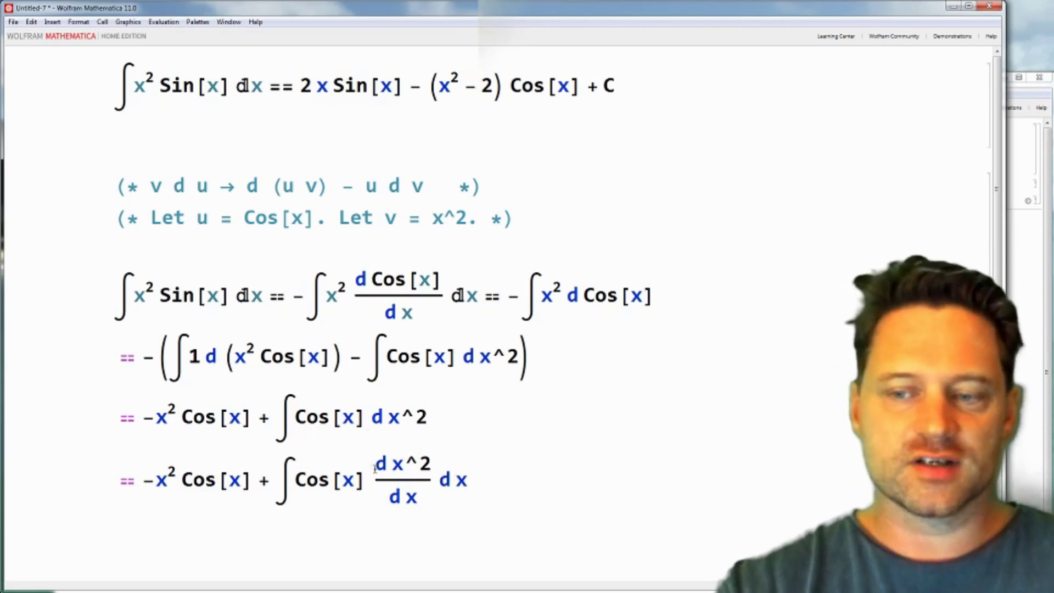
Step: Duplicate the line containing the fraction d x^2 / d x directly below itself
left_click(113, 479)
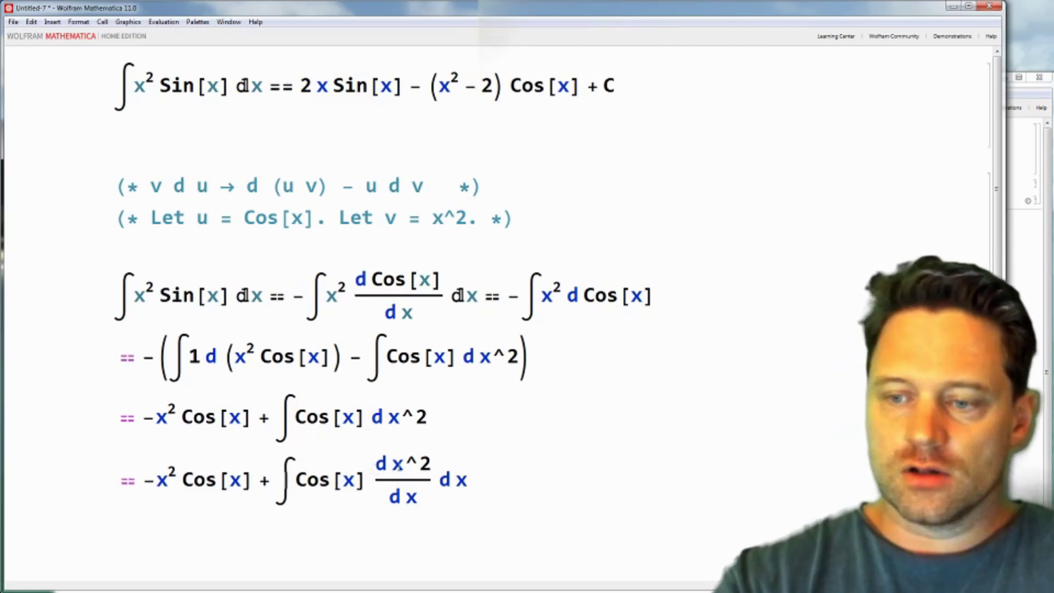
left_click_drag(378, 464, 396, 494)
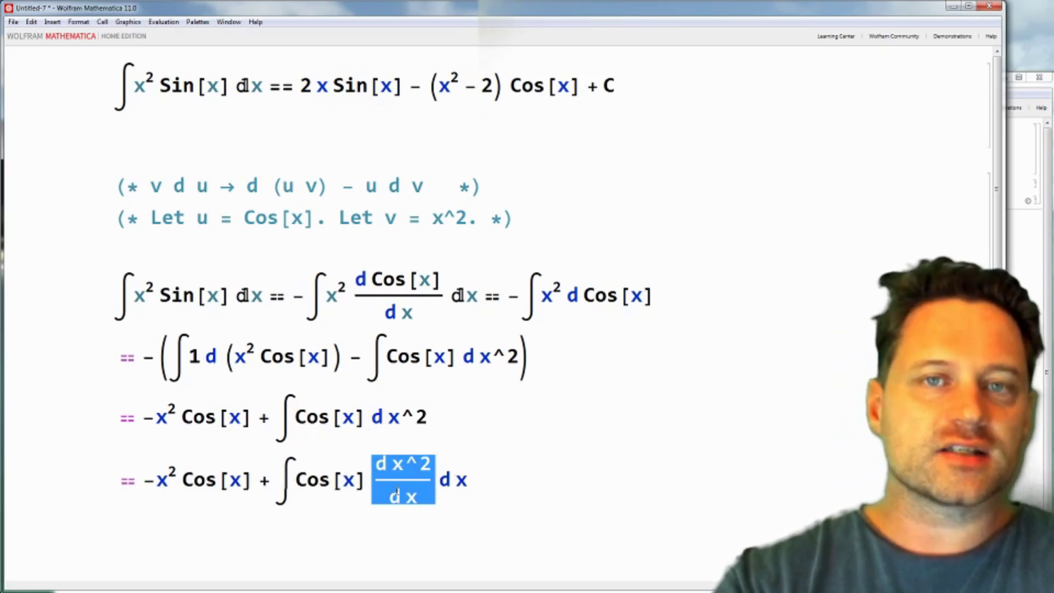
left_click(531, 471)
left_click_drag(103, 481, 676, 464)
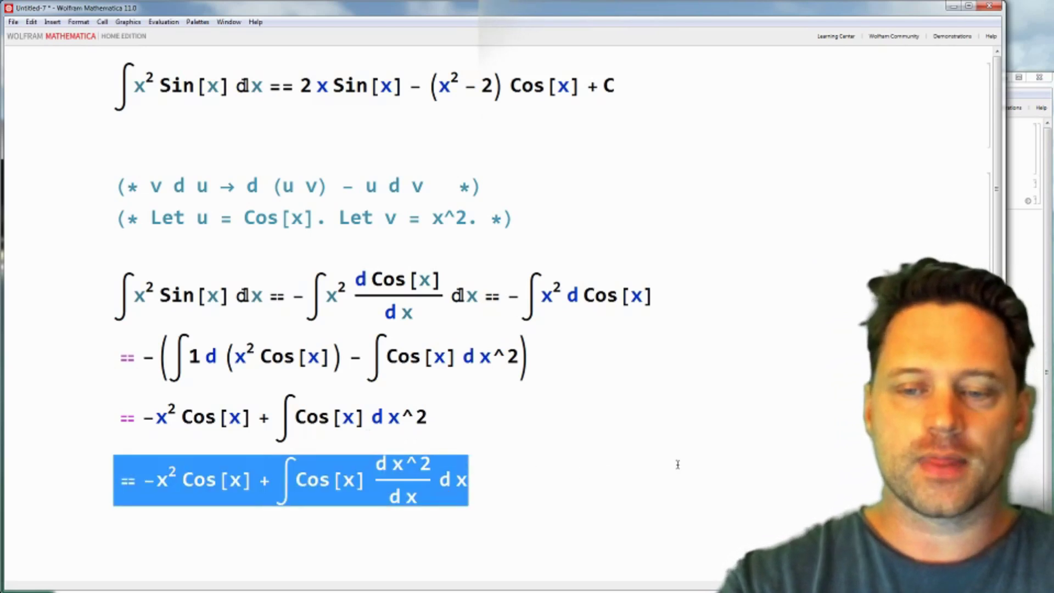
left_click(653, 470)
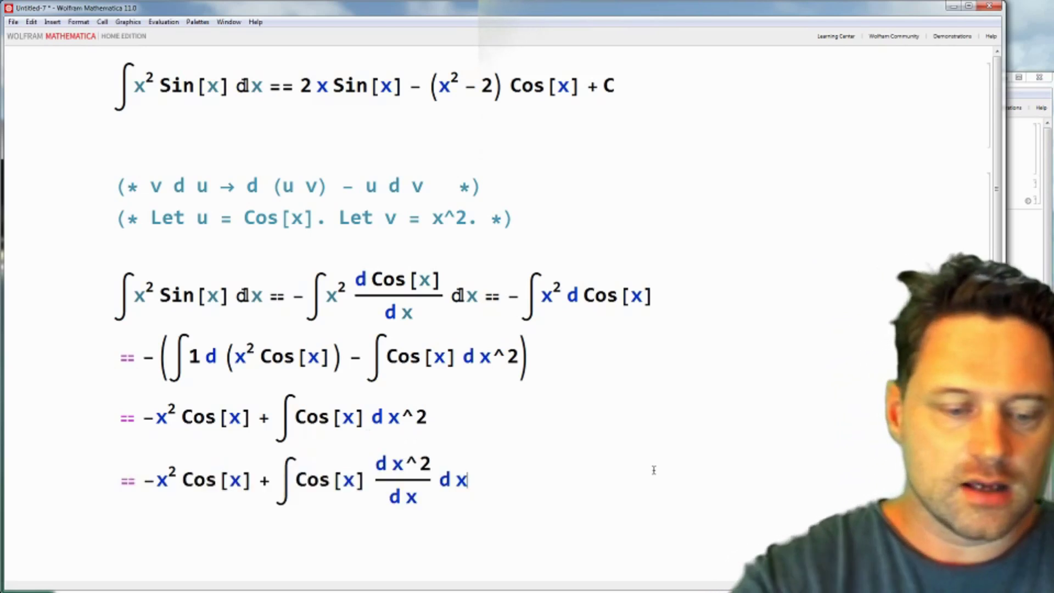
key("Return")
type("== -x^2 Cos[x] + ∫Cos[x] d x^2/d x d x")
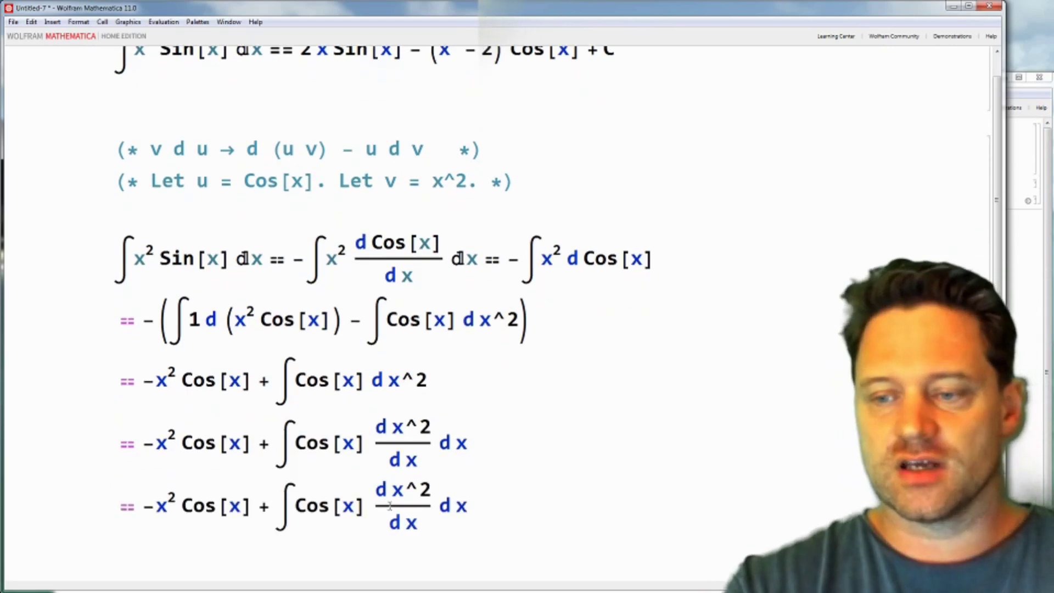
Step: Replace the fraction d x^2 / d x in the last line with 2 x
left_click(375, 494)
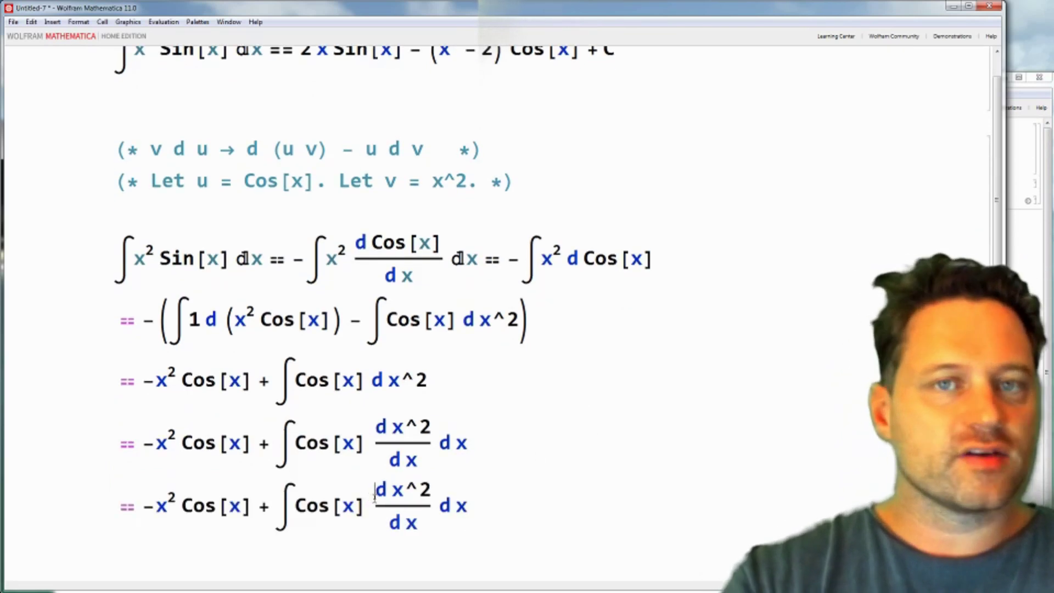
left_click_drag(375, 494, 398, 511)
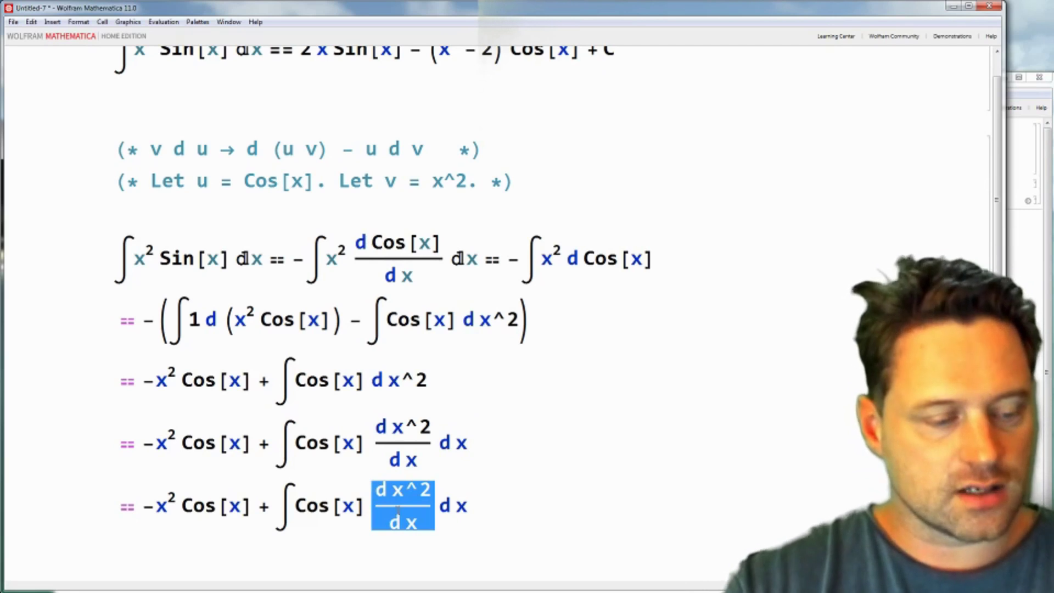
type("2 x")
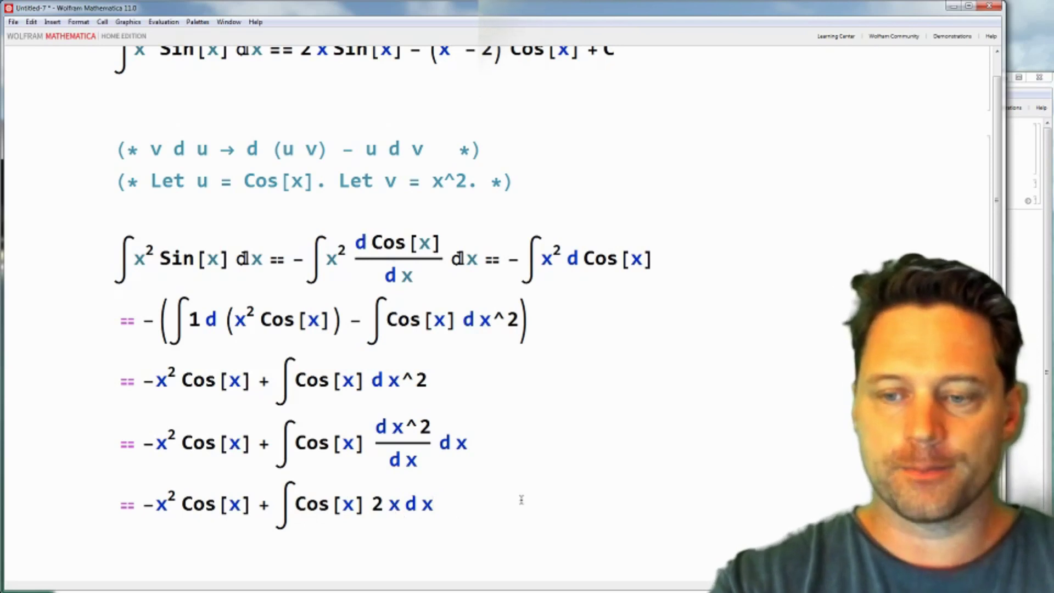
Step: Duplicate the line == -x² Cos[x] + ∫Cos[x] 2 x d x directly below itself
left_click_drag(487, 499, 91, 505)
key("ctrl+c")
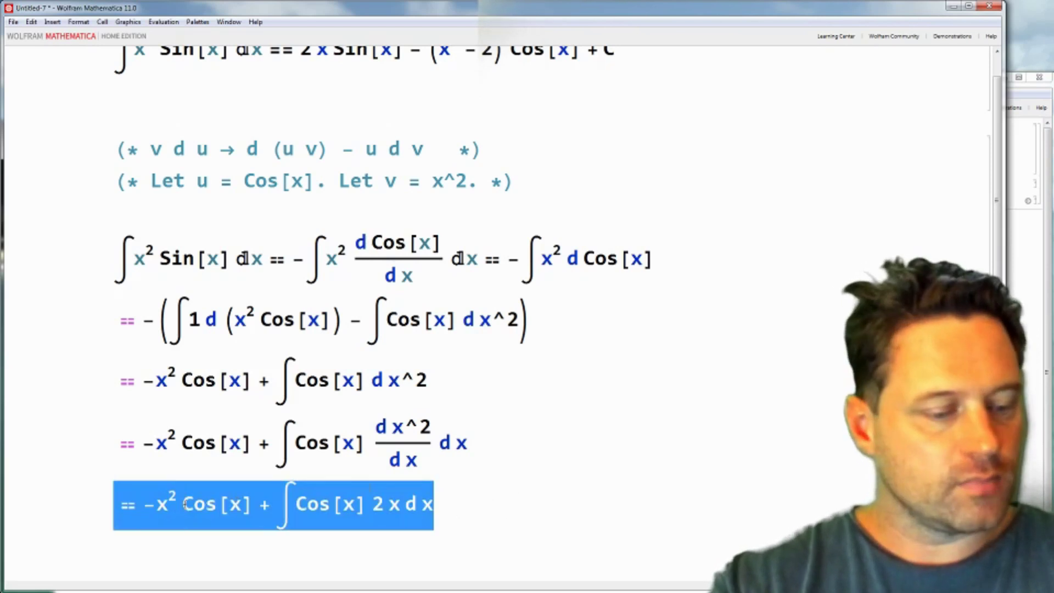
left_click(481, 502)
key("Return")
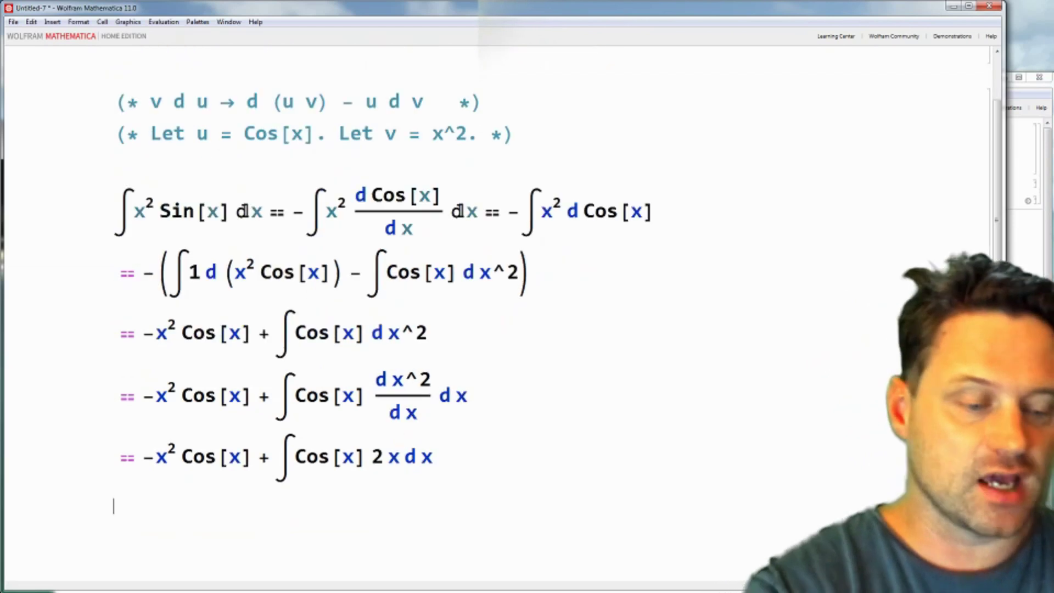
key("ctrl+v")
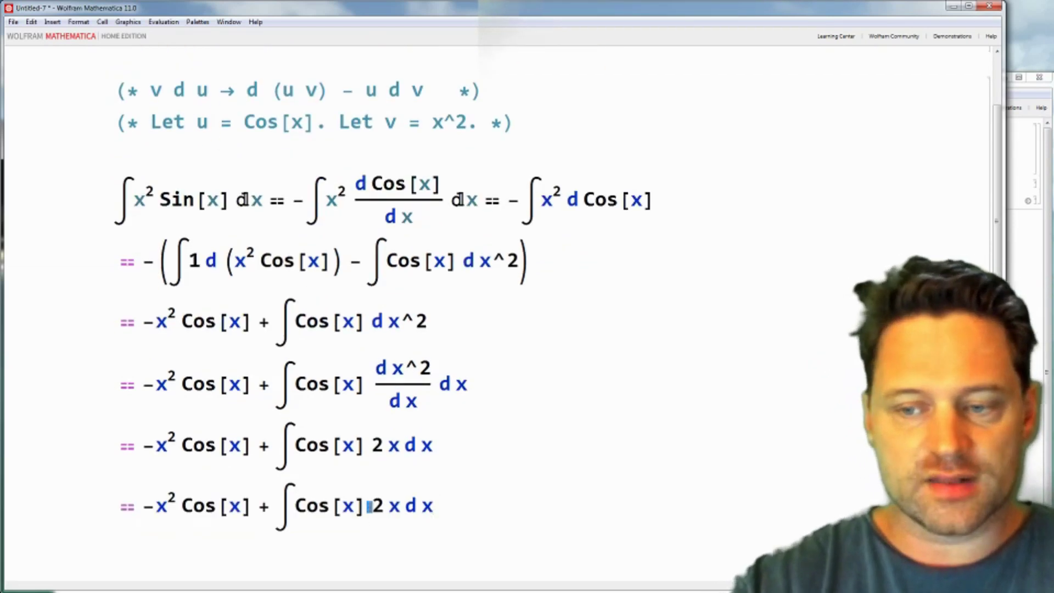
Step: Move the 2 before the integral and the x before Cos[x] in the last line, giving == -x² Cos[x] + 2 ∫x Cos[x] d x
double_click(375, 506)
left_click(275, 506)
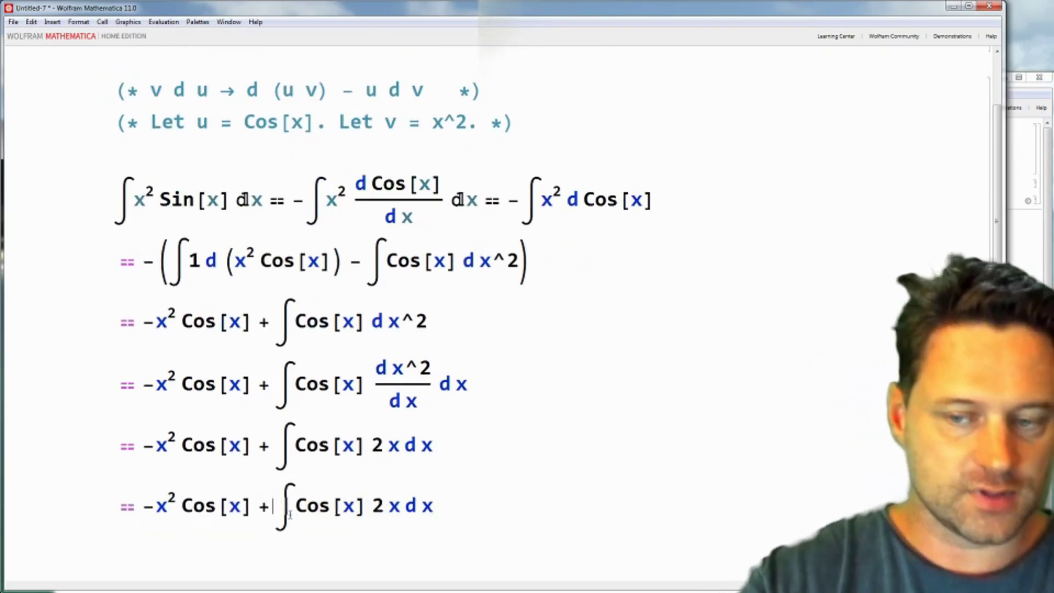
type("2")
left_click(399, 506)
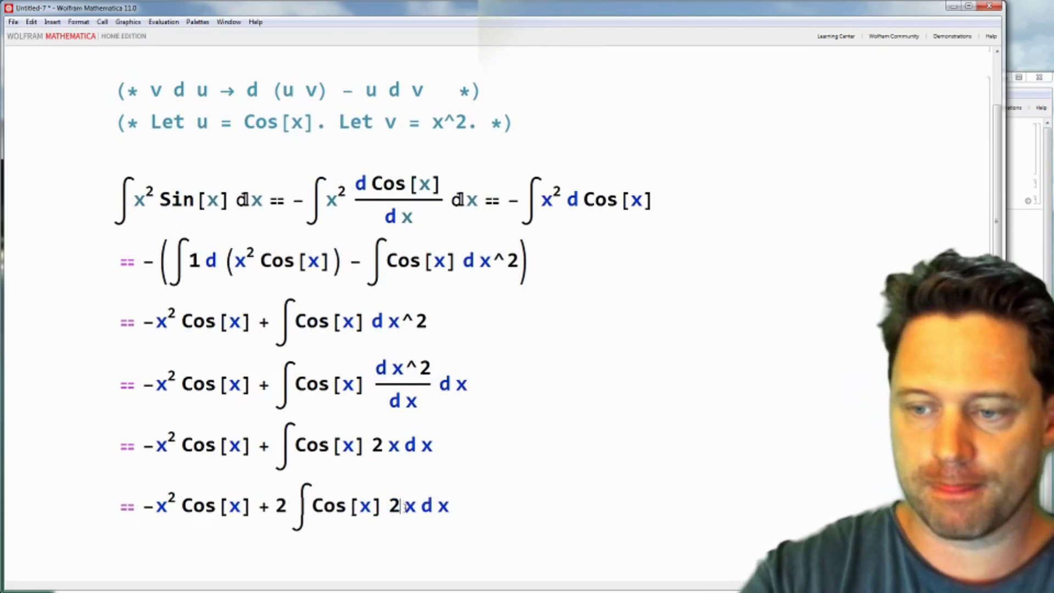
key("BackSpace")
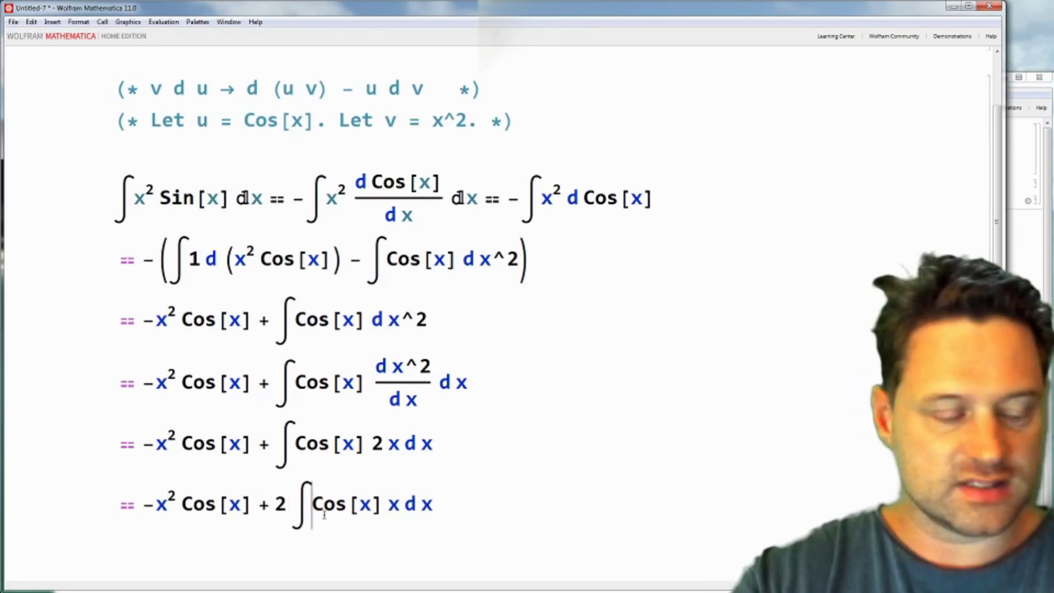
type("x")
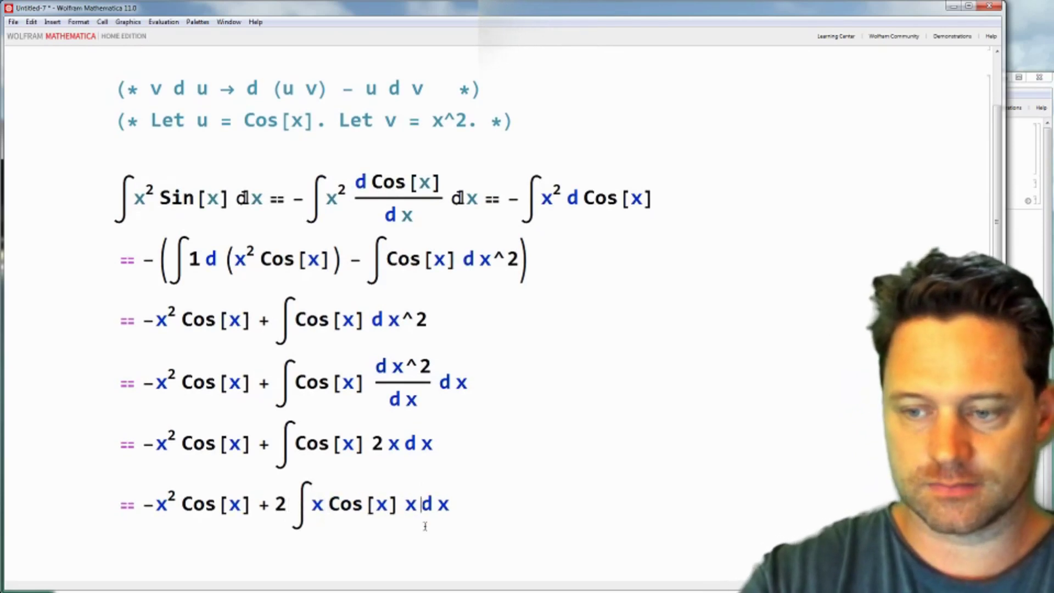
key("BackSpace")
left_click(452, 499)
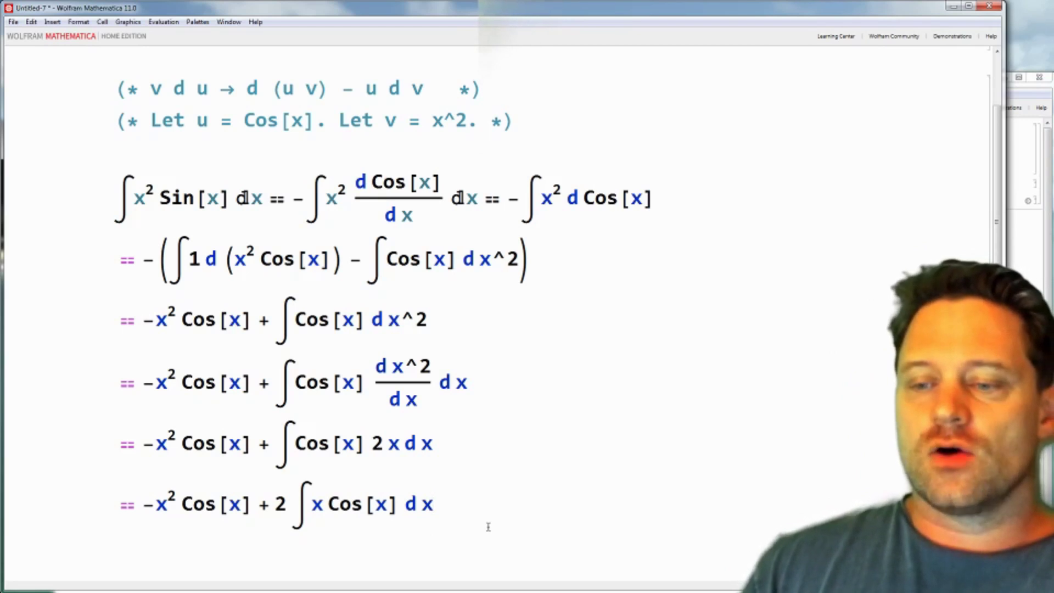
left_click_drag(296, 502, 431, 504)
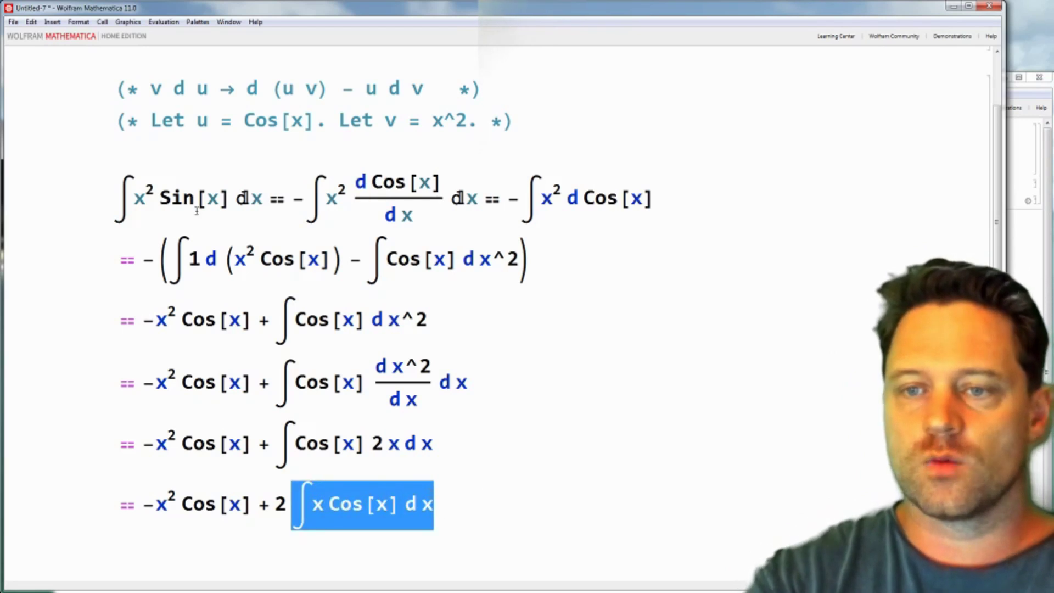
left_click_drag(133, 197, 238, 192)
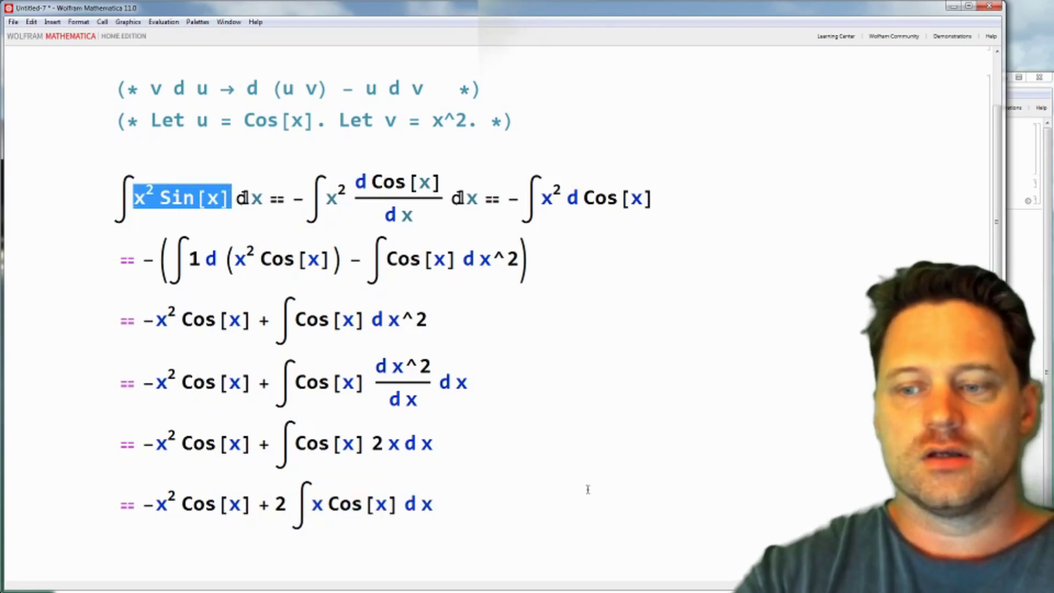
left_click(505, 504)
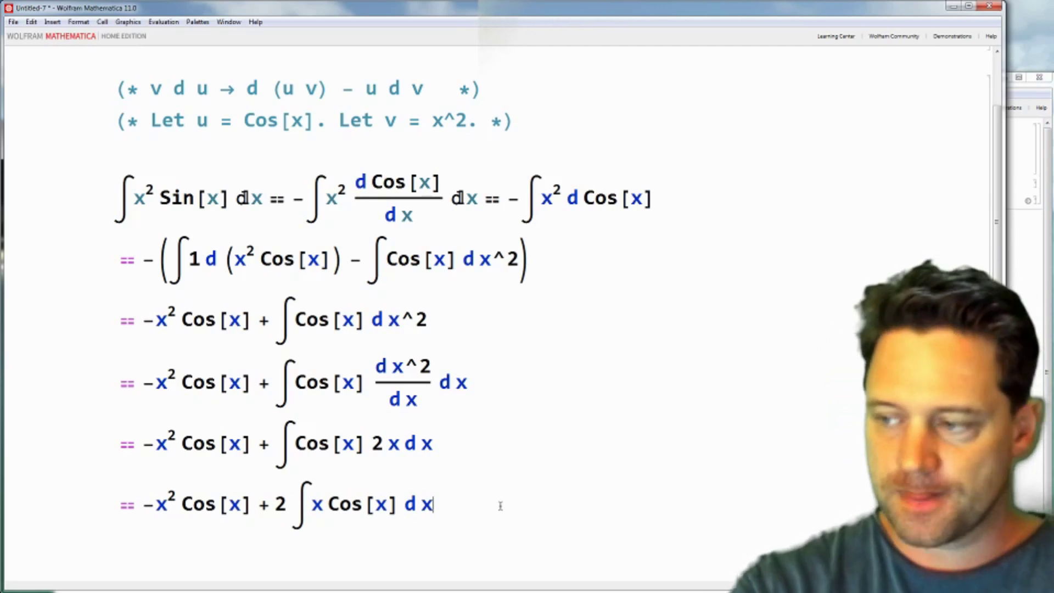
Step: Duplicate the line == -x² Cos[x] + 2 ∫x Cos[x] d x directly below itself
scroll(500, 506, "down", 3)
left_click_drag(103, 428, 504, 428)
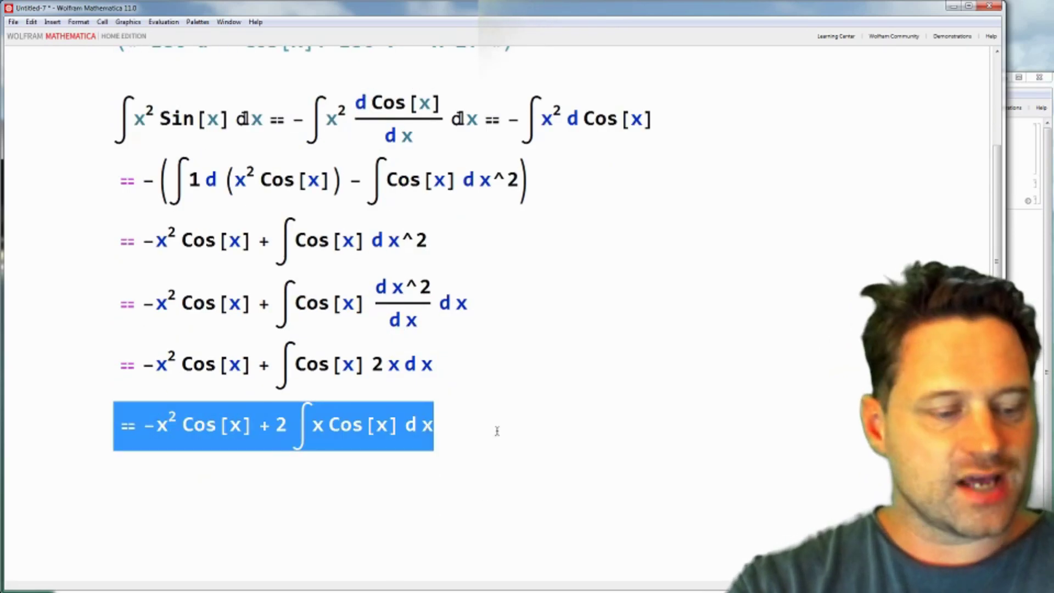
left_click(489, 426)
key("Return")
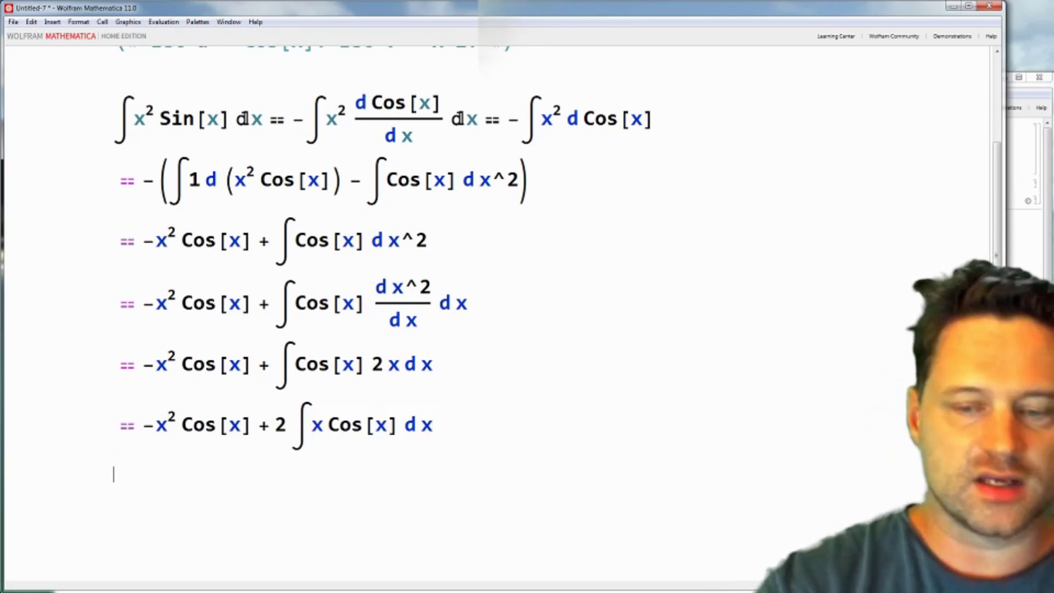
type("== -x² Cos[x] + 2 ∫x Cos[x] dx")
scroll(522, 428, "down", 2)
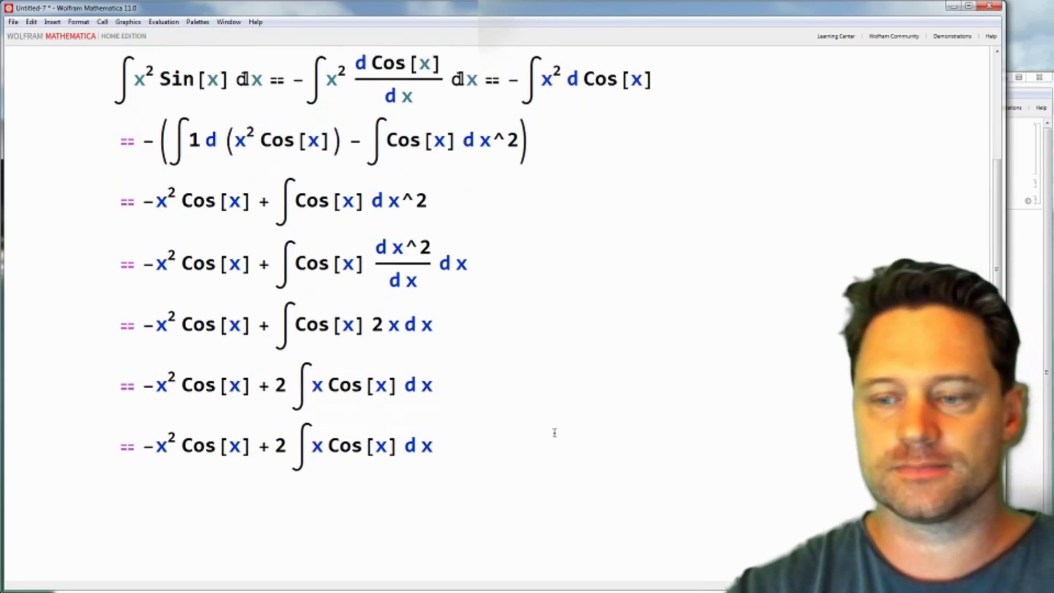
Step: Replace Cos[x] in the last line's integral with the fraction d Sin[x] over d x, reusing the fraction from the first line
left_click(331, 442)
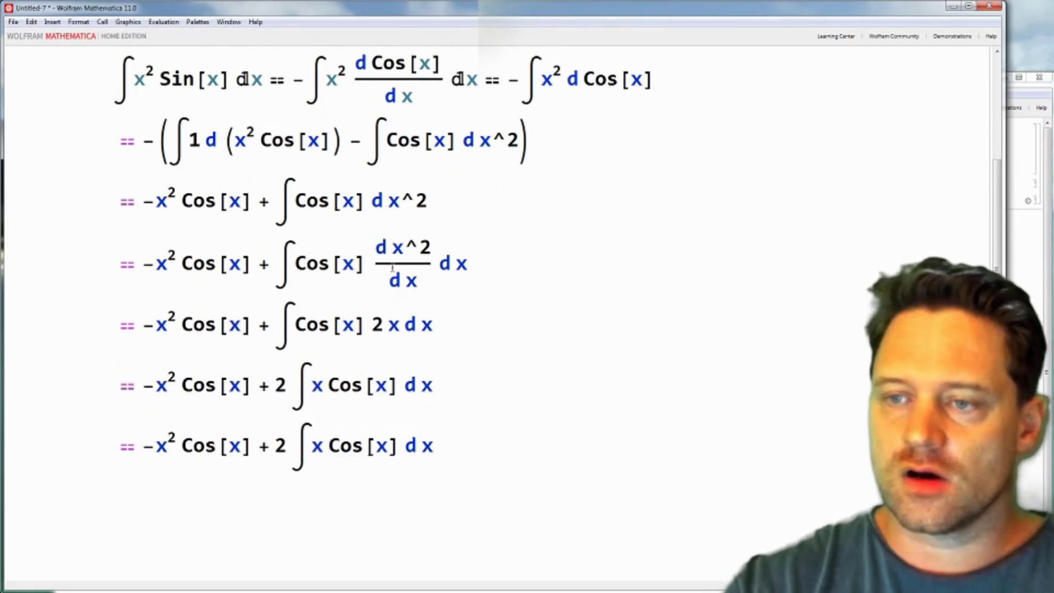
left_click_drag(355, 62, 390, 95)
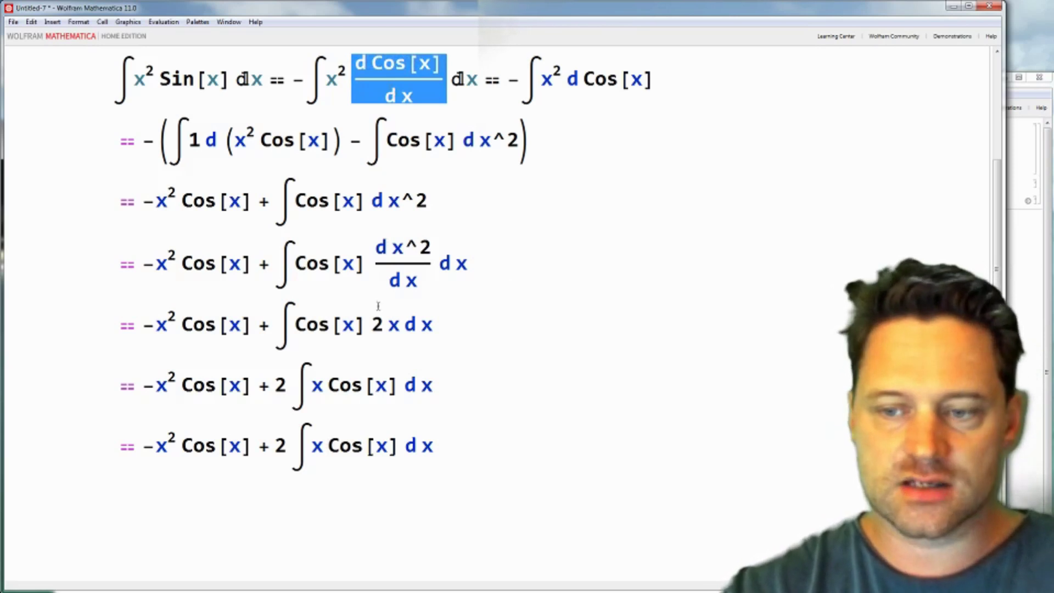
left_click_drag(329, 447, 388, 432)
type("d Cos[x]/d x")
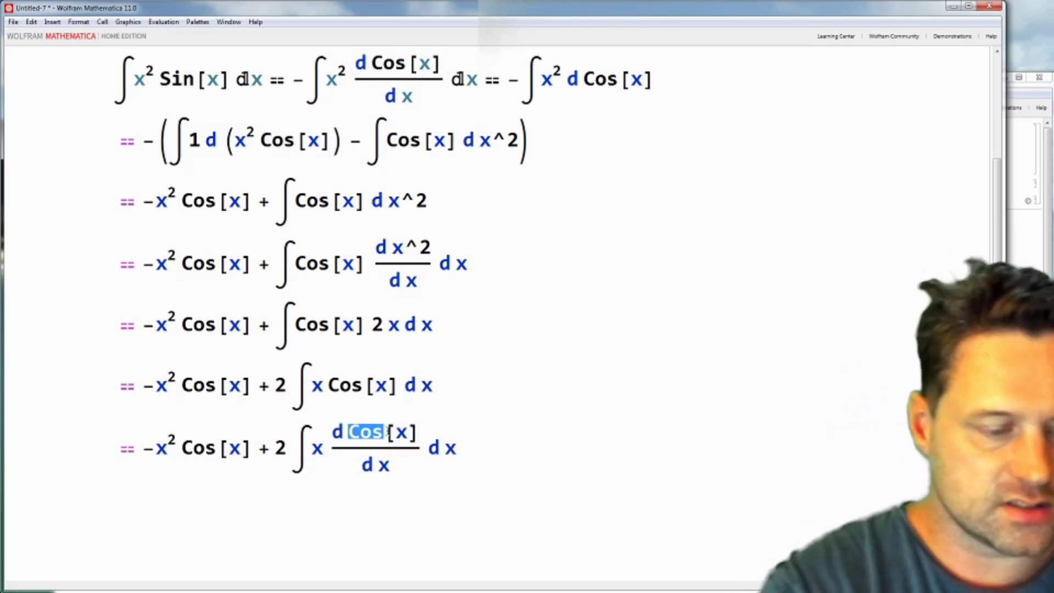
type("Sin")
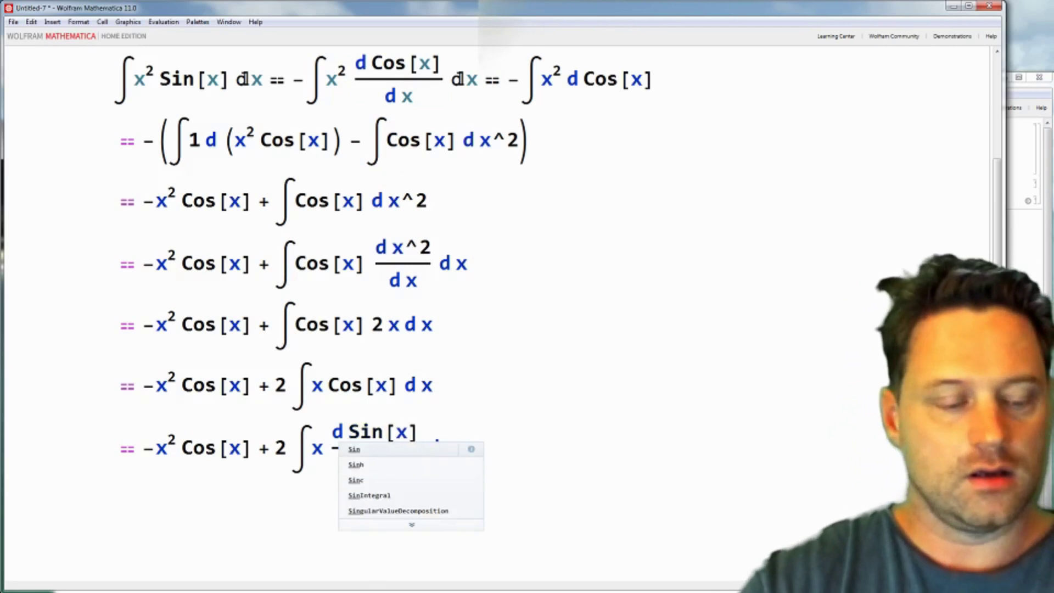
left_click(544, 402)
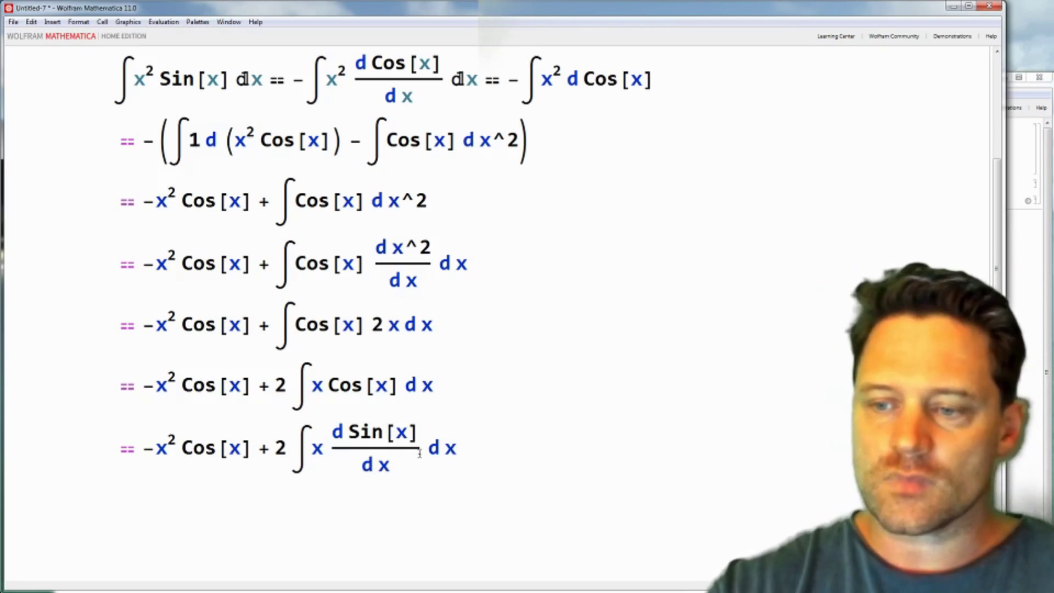
Step: Cancel the d x terms in the last line, giving == -x² Cos[x] + 2 ∫x d Sin[x]
left_click_drag(426, 449, 360, 464)
key("BackSpace")
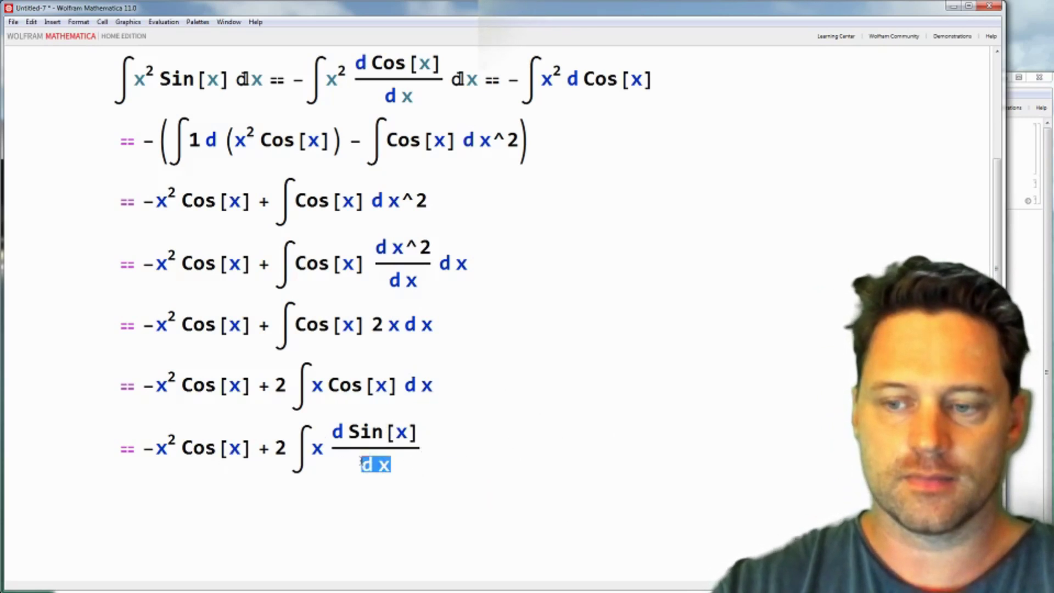
key("BackSpace")
key("BackSpace")
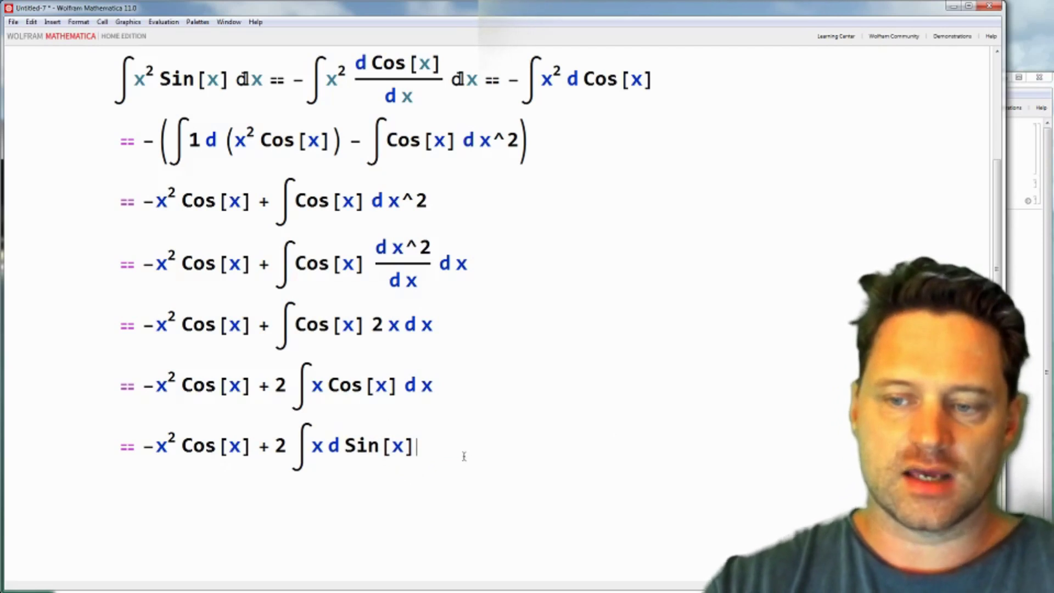
Step: Copy the comment (* v d u → d (u v) - u d v *) below the last line and remove one extra space before its closing mark
scroll(491, 428, "up", 5)
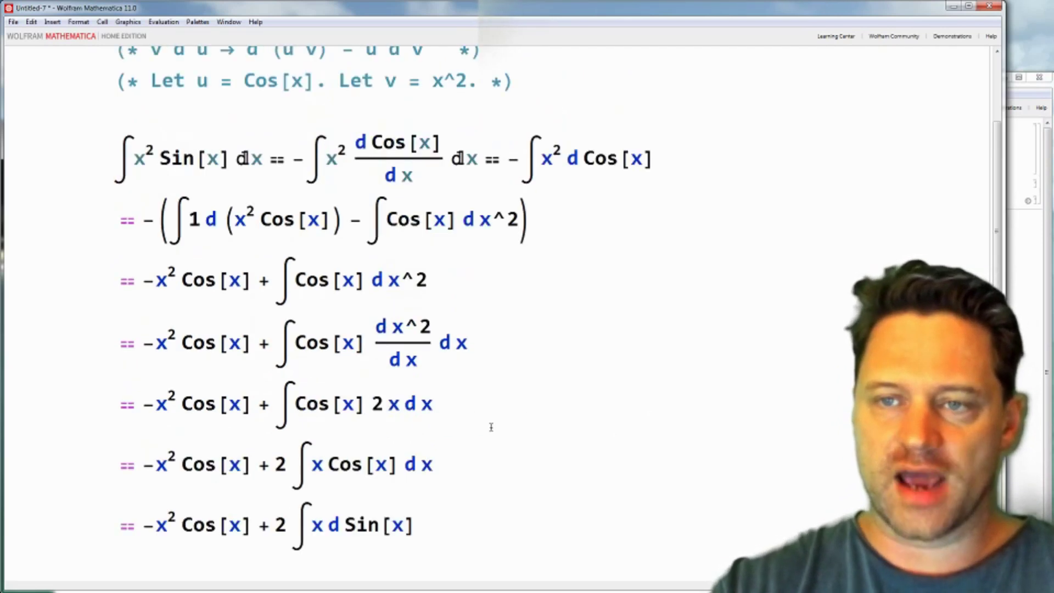
left_click(140, 168)
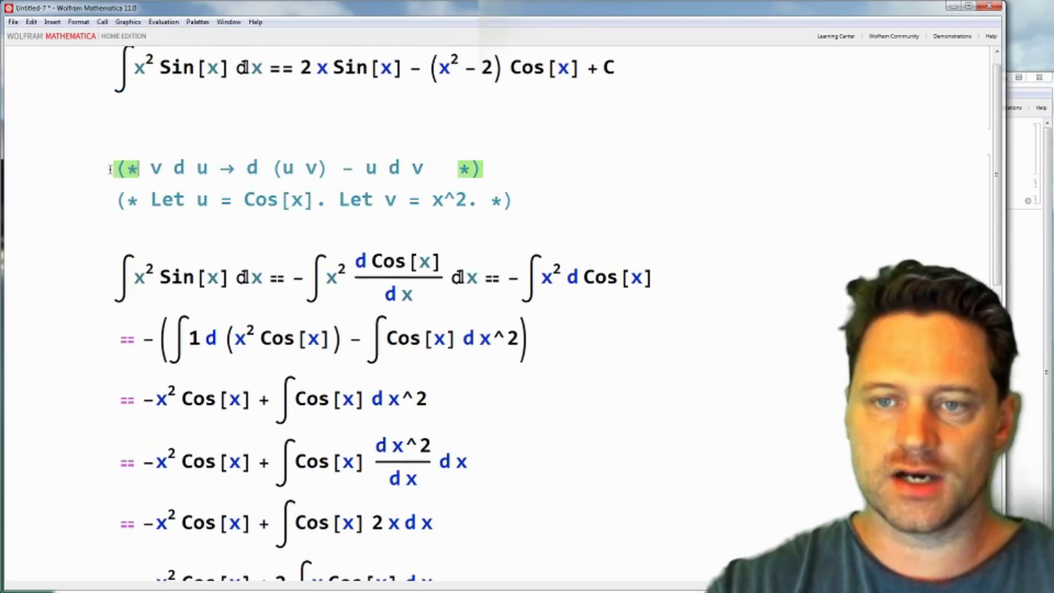
left_click(488, 157, "shift")
key("ctrl+c")
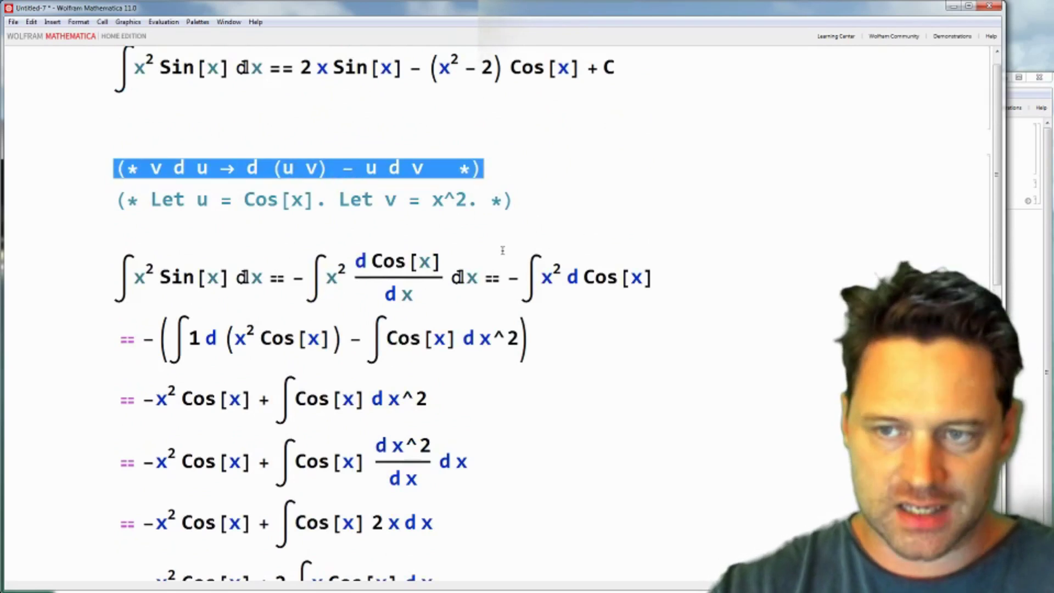
scroll(502, 251, "down", 4)
key("Return")
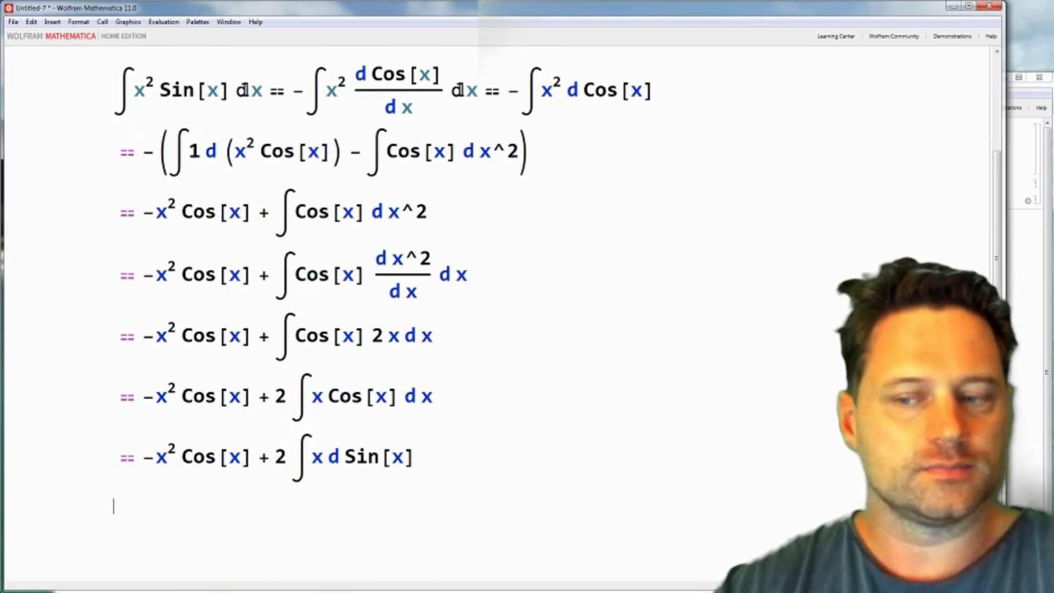
key("ctrl+v")
scroll(558, 470, "down", 2)
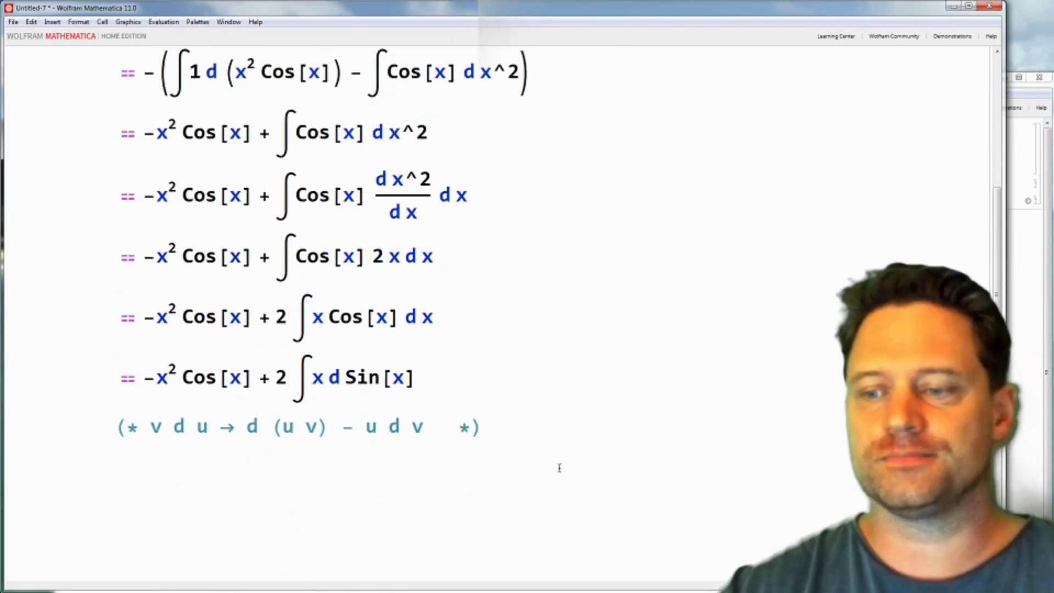
left_click(454, 427)
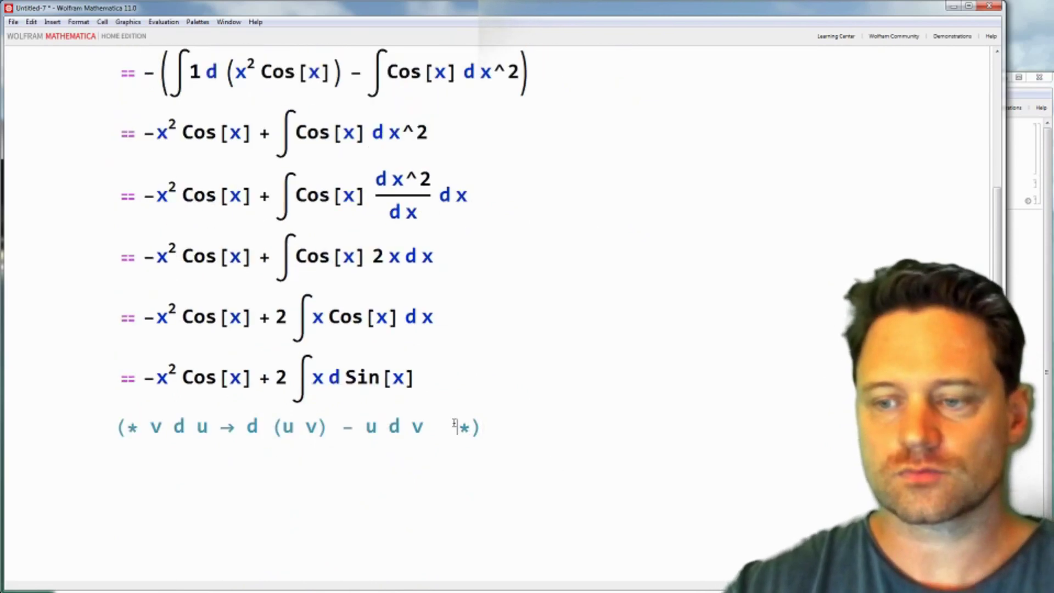
left_click(536, 426)
scroll(544, 427, "down", 1)
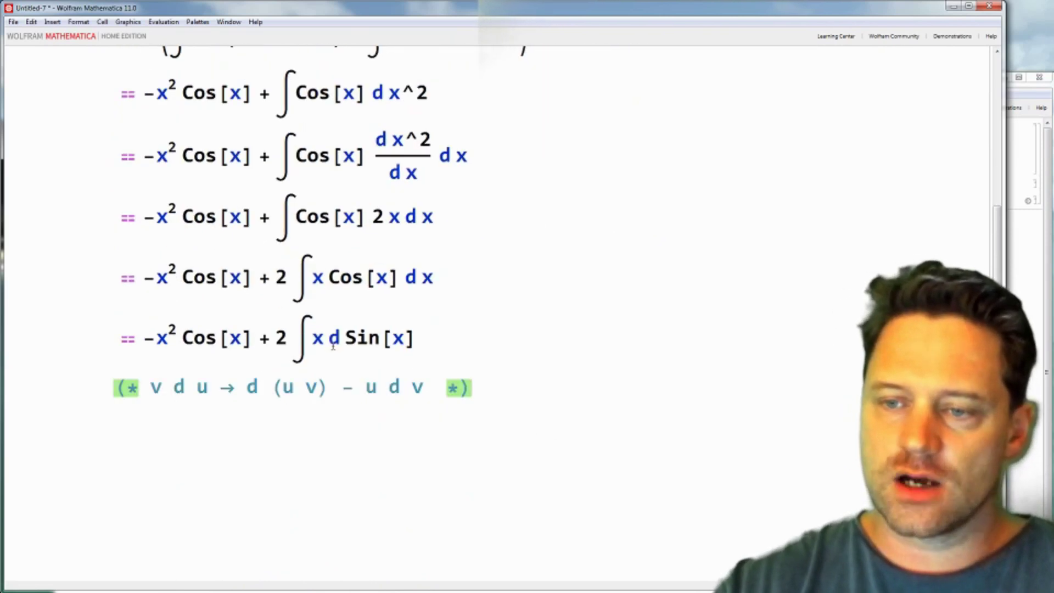
Step: Add "Let u = Sin[x], v= x." at the start of the copied comment and put the v d u rule on its own line
double_click(317, 338)
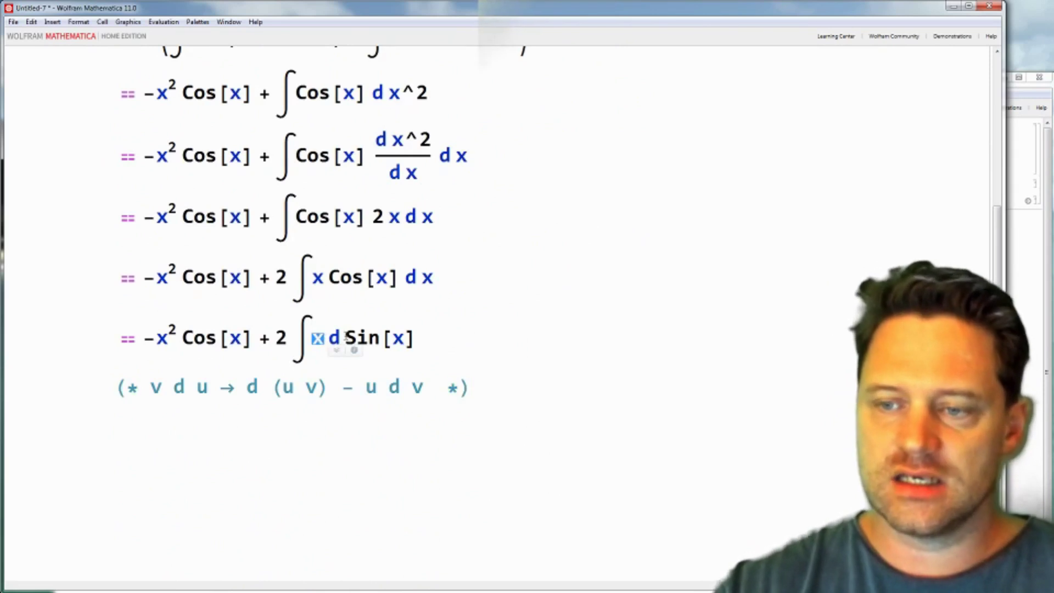
left_click_drag(348, 337, 451, 337)
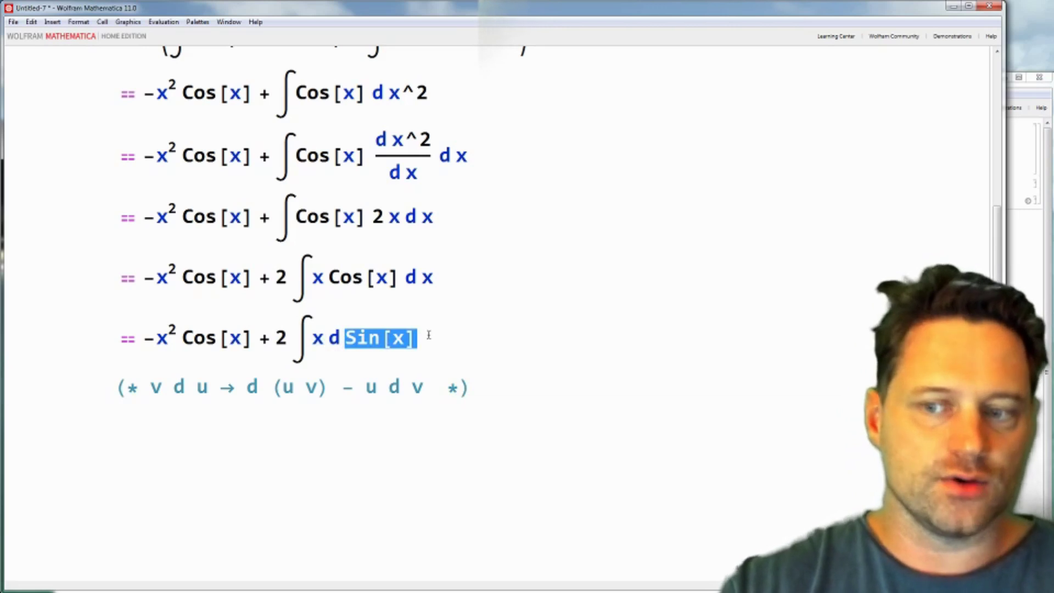
left_click(150, 387)
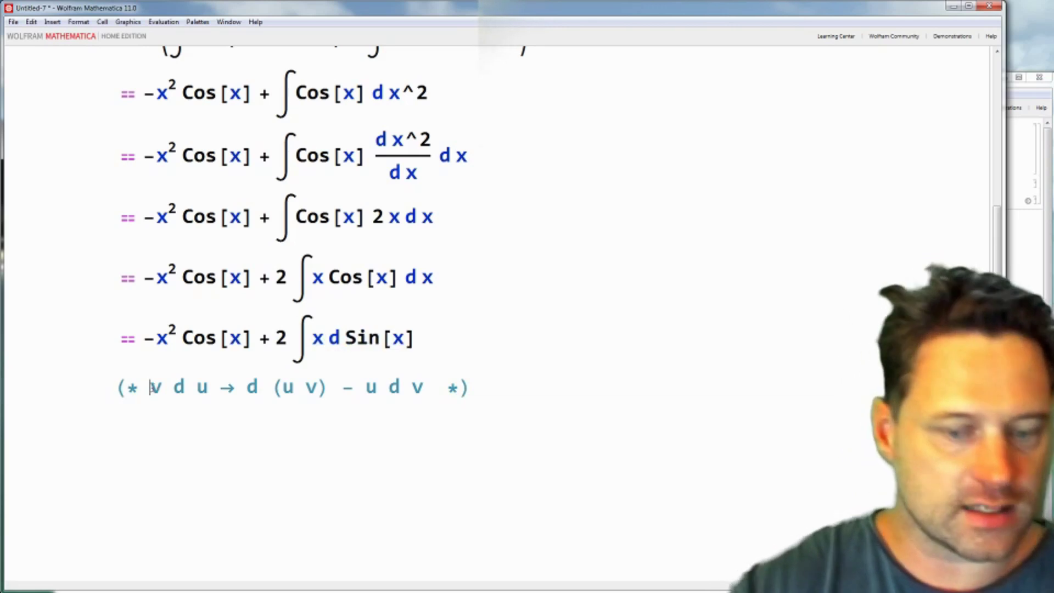
type("Let ")
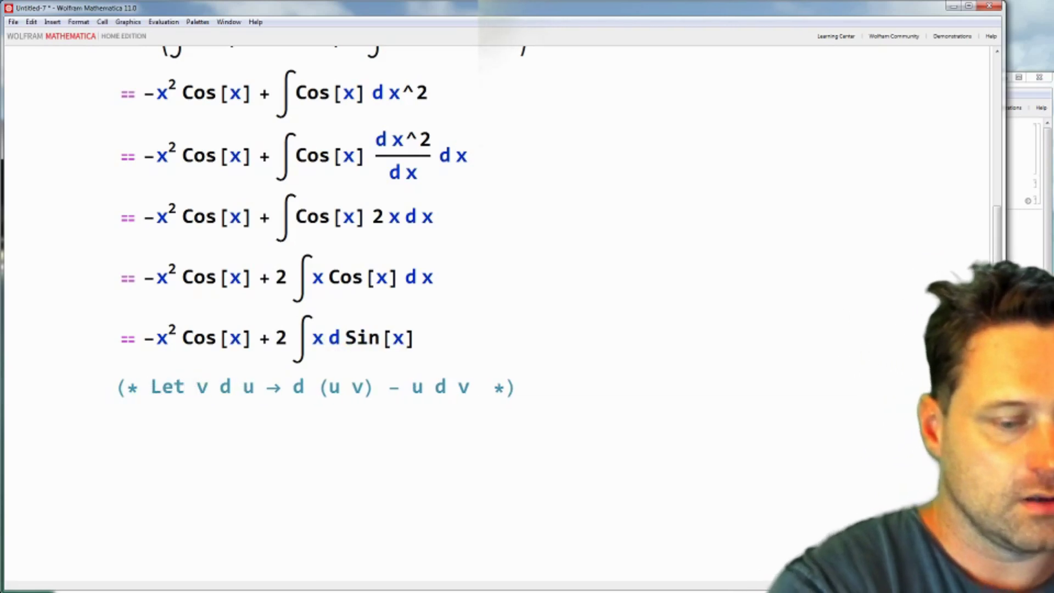
type("u = ")
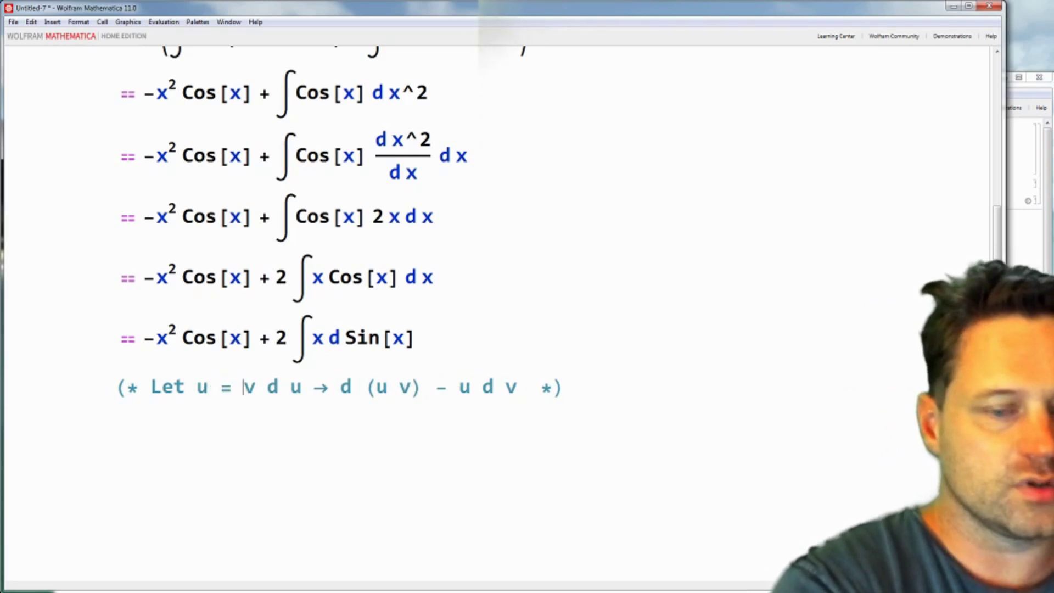
type("Sin")
type("[x]")
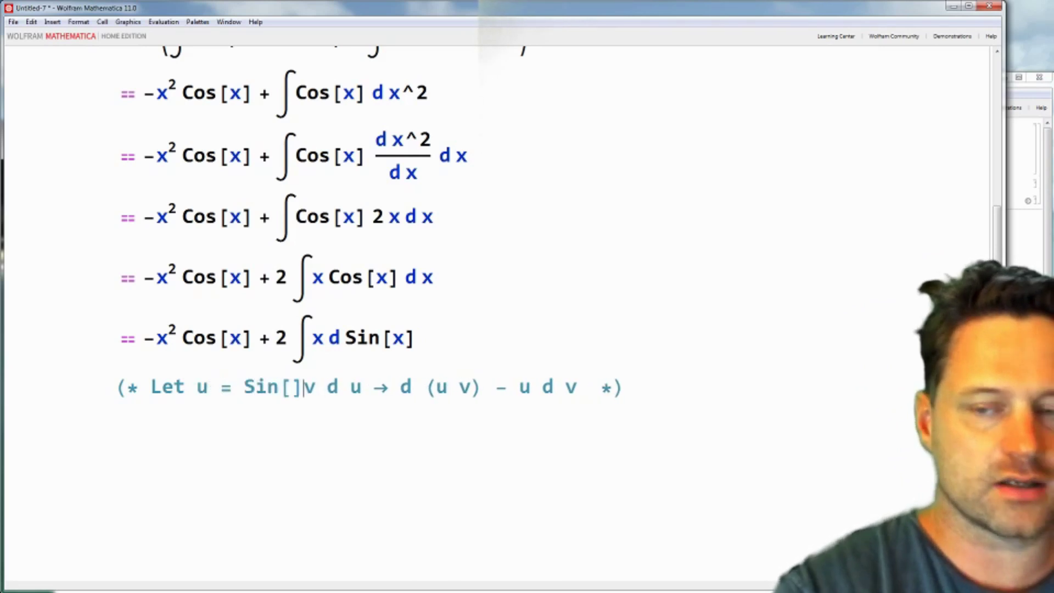
type(", v=")
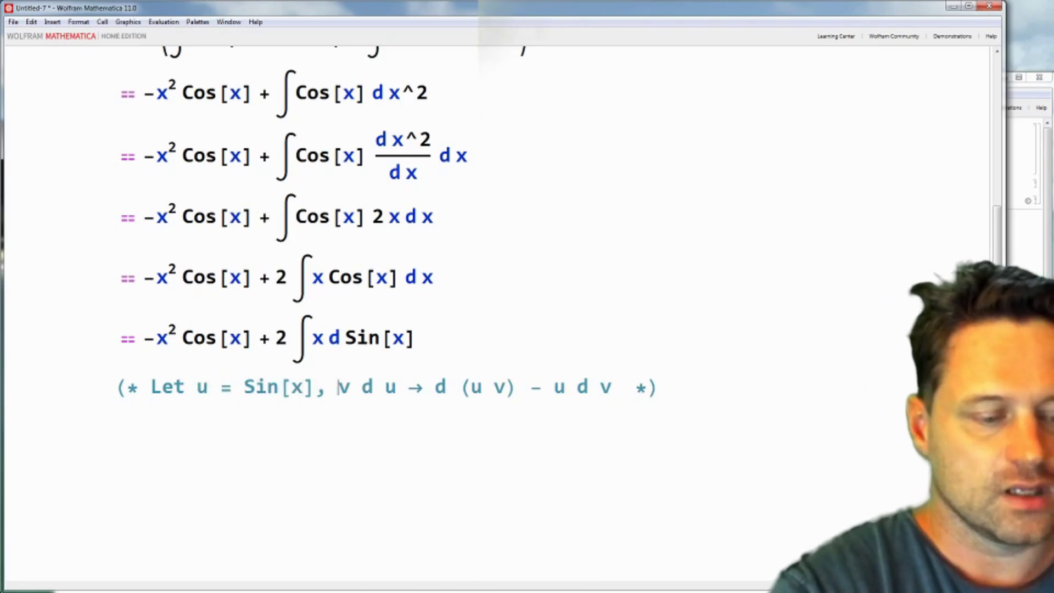
type(" x.")
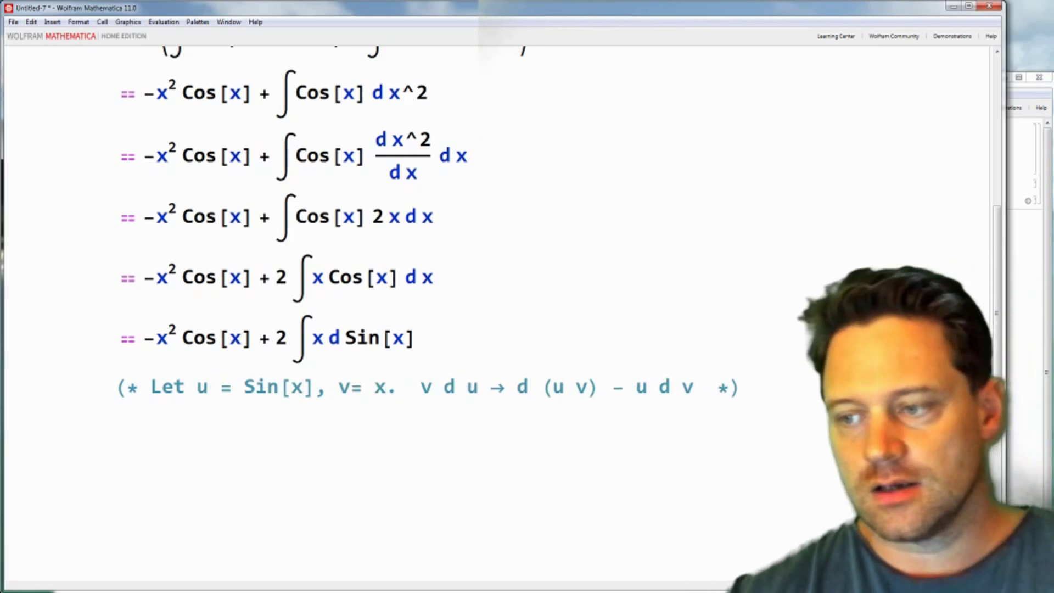
key("Return")
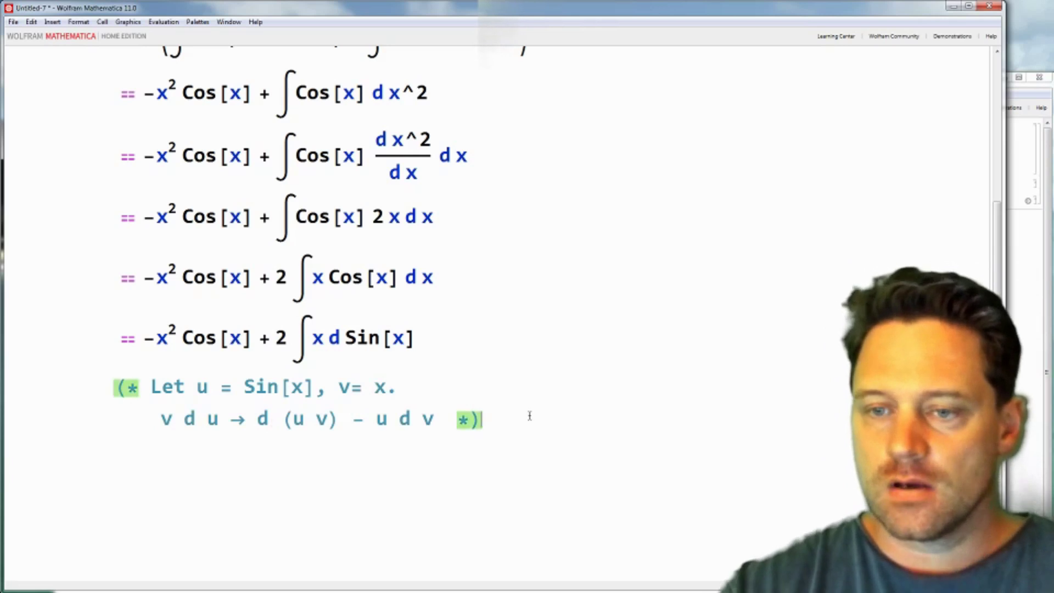
Step: Copy the line == -x² Cos[x] + 2 ∫x d Sin[x] to a new line below the comment
left_click_drag(99, 344, 408, 328)
key("ctrl+c")
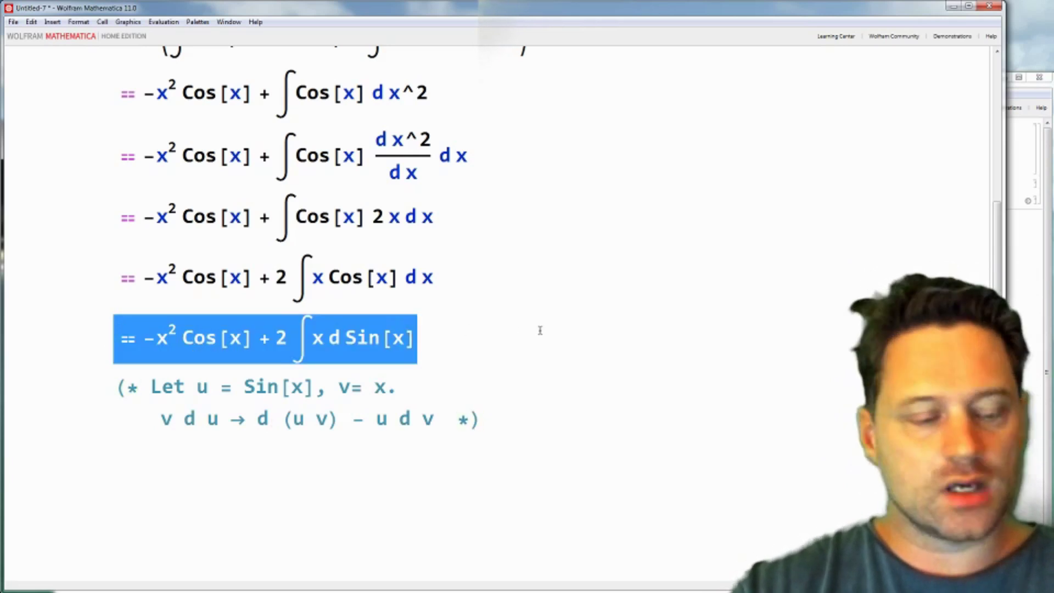
left_click(530, 420)
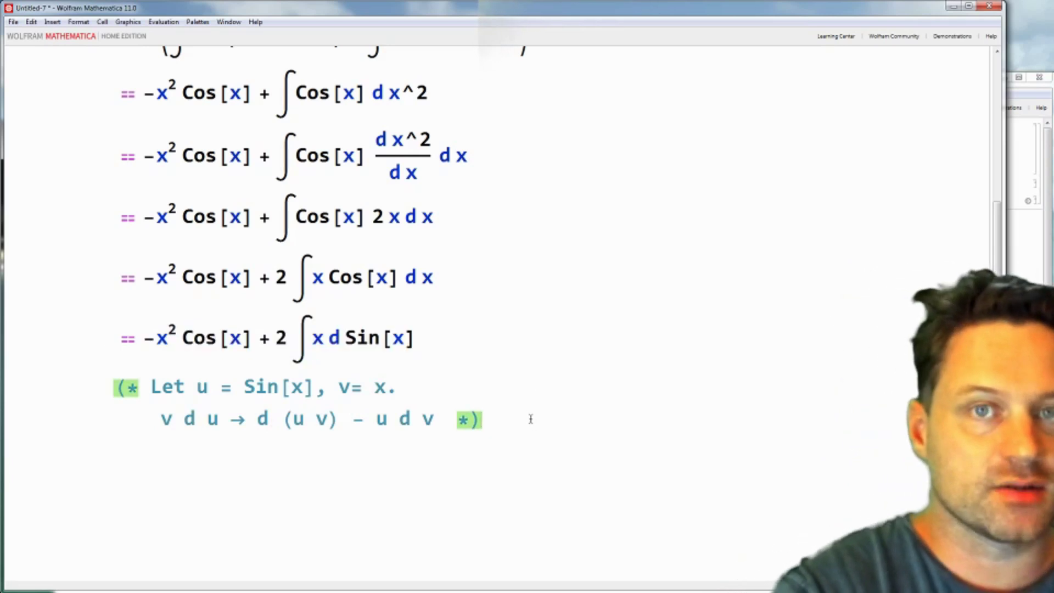
key("Return")
key("ctrl+v")
scroll(436, 440, "down", 1)
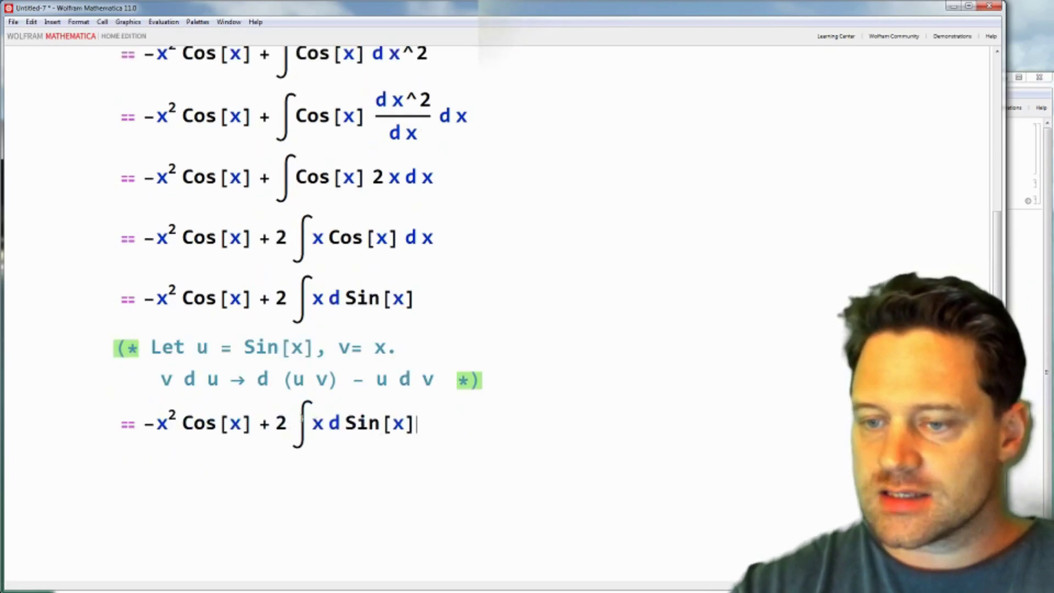
Step: Enclose the integral ∫x d Sin[x] in the last line in parentheses after the factor 2
left_click(301, 421)
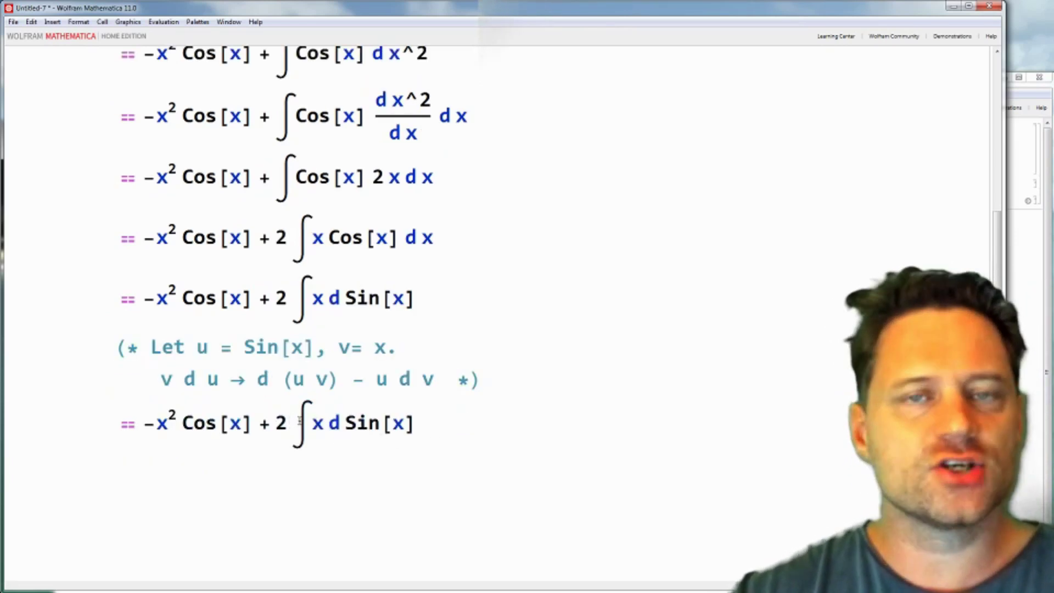
type("(")
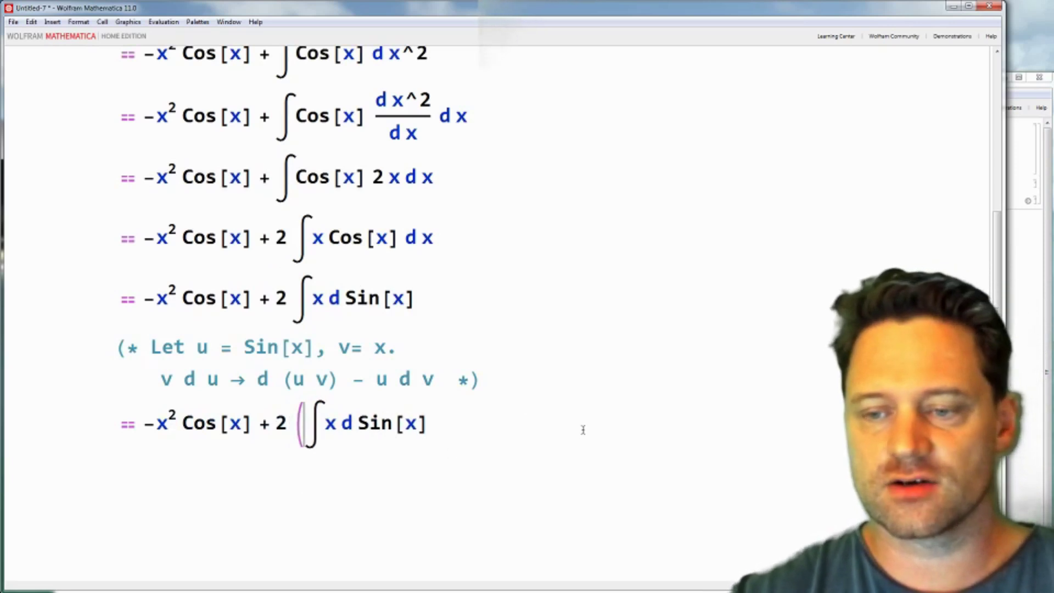
left_click(580, 431)
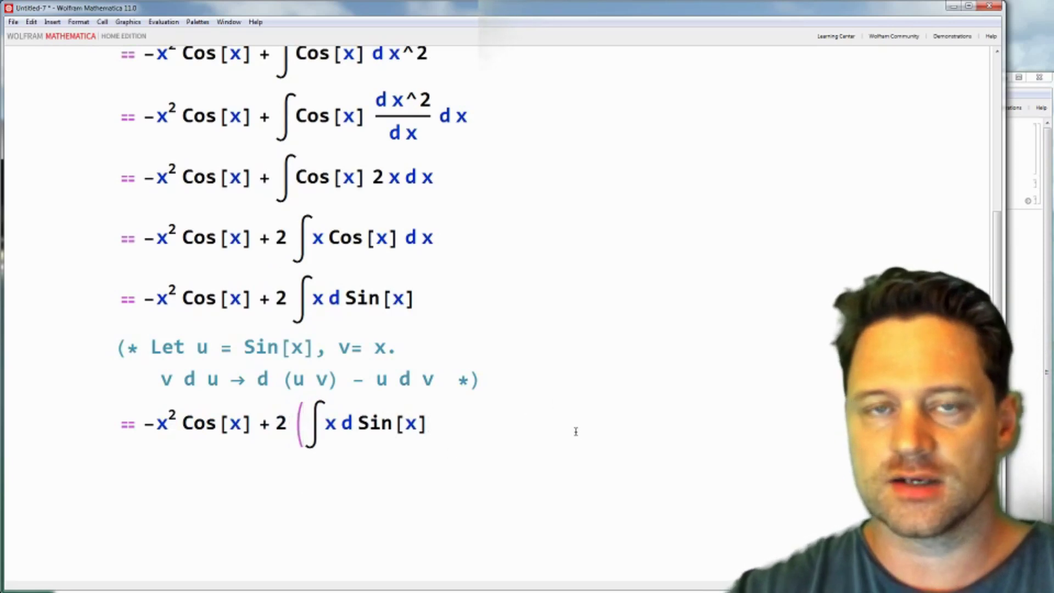
type(")")
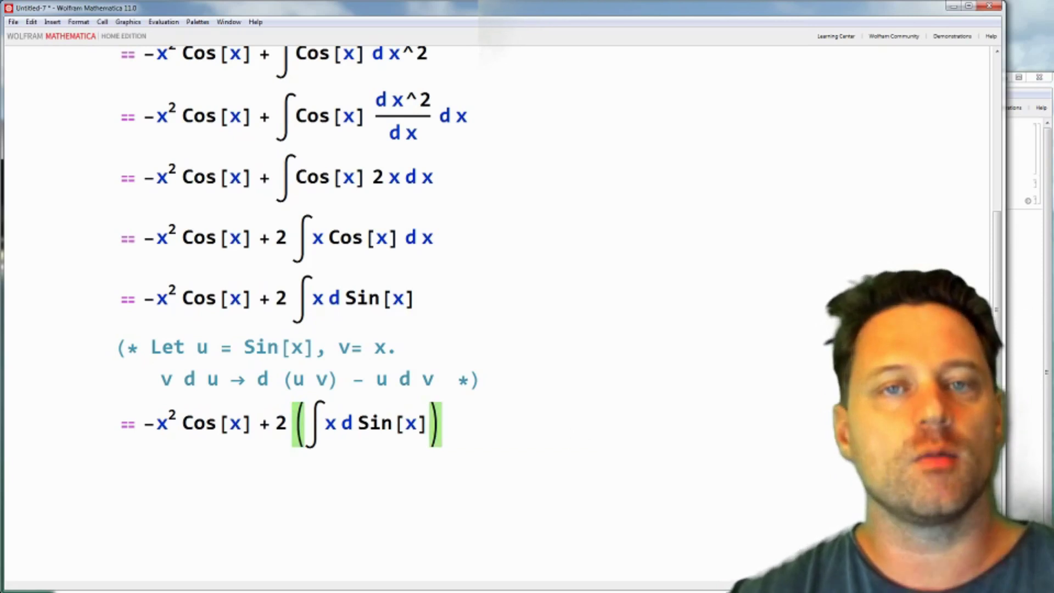
Step: Rewrite the parenthesised integral in the last line as ∫1 d (x Sin[x])
left_click(358, 426)
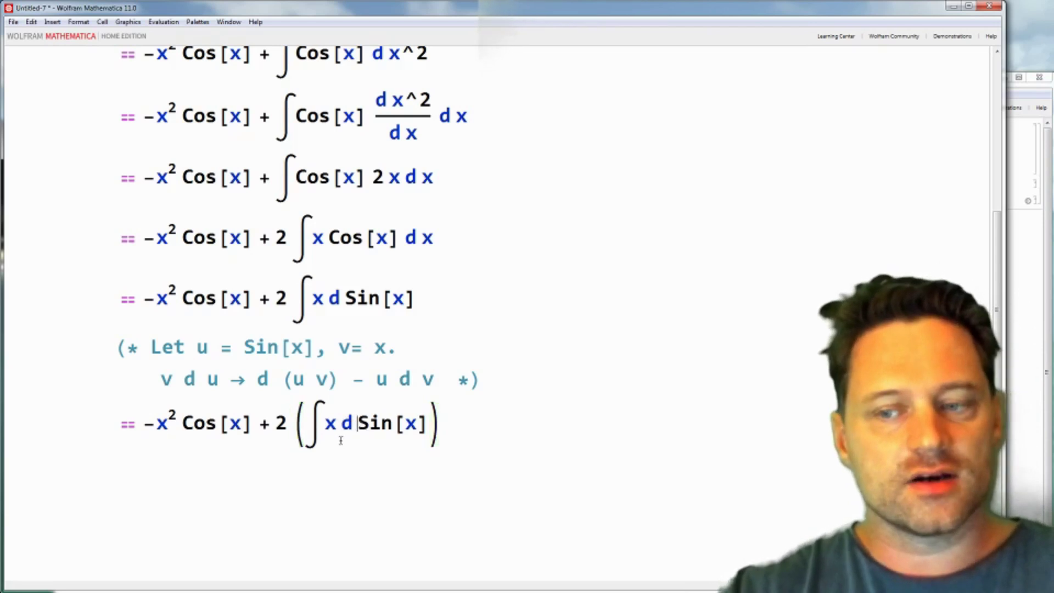
type("x")
double_click(330, 424)
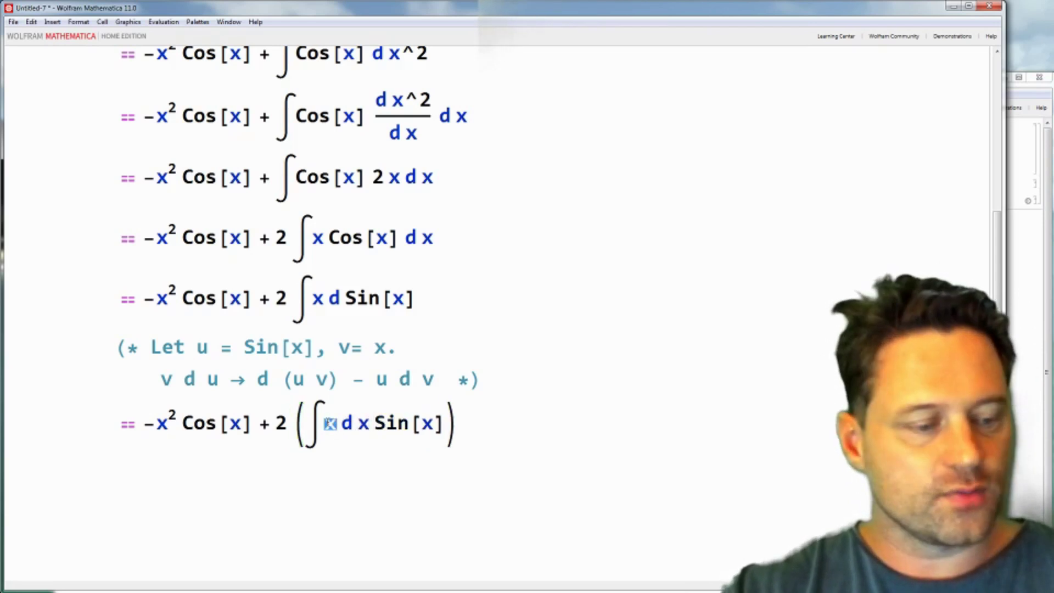
type("1")
left_click(358, 424)
type("(")
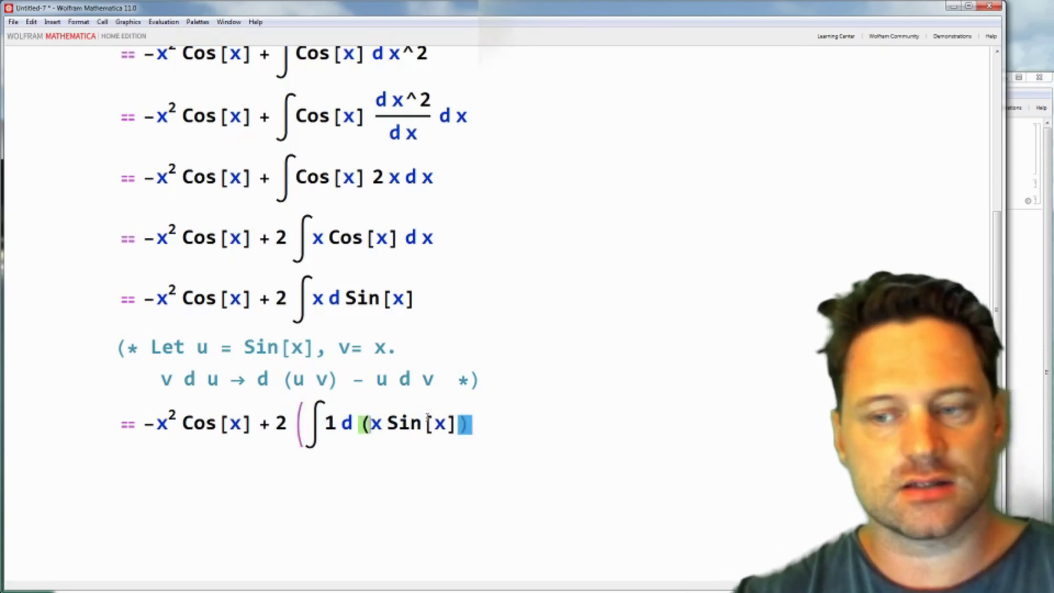
left_click(503, 430)
type(") ")
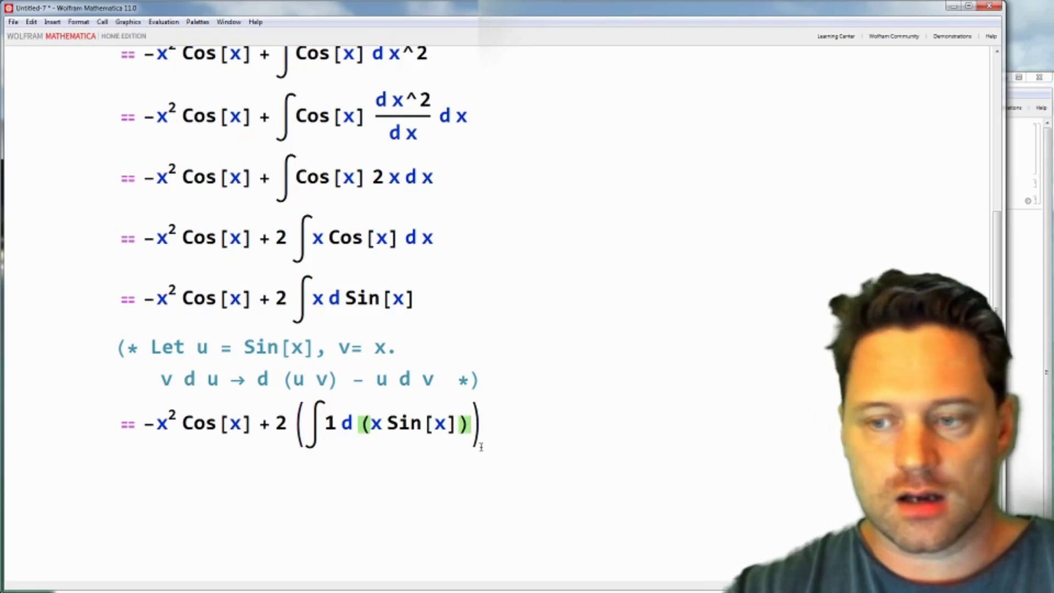
Step: Subtract a copy of the integral ∫x d Sin[x] after ∫1 d (x Sin[x]), inside the outer parentheses
type("-")
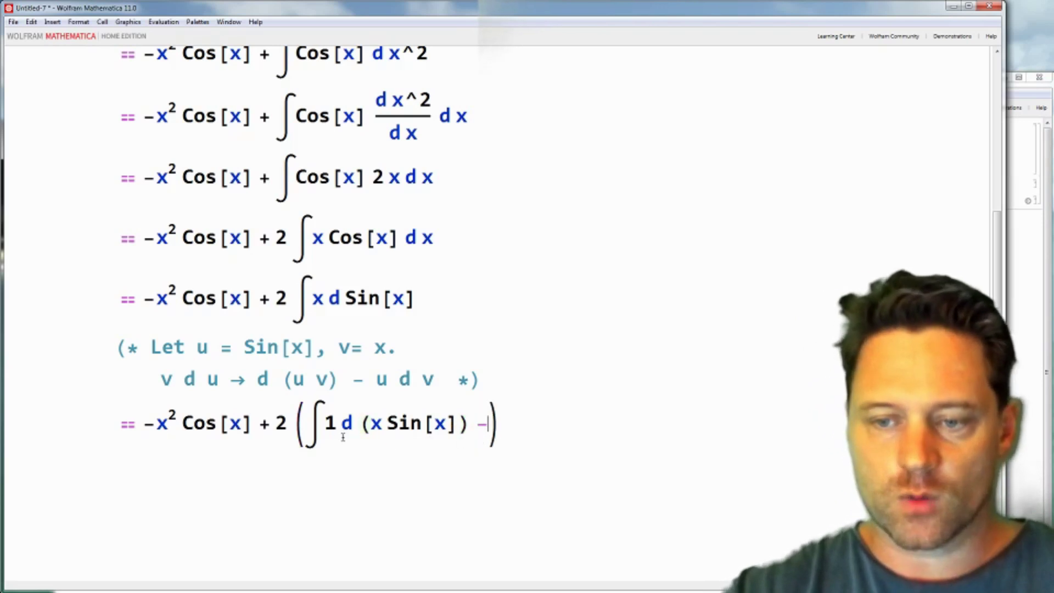
left_click_drag(292, 304, 425, 306)
key("ctrl+c")
left_click(484, 449)
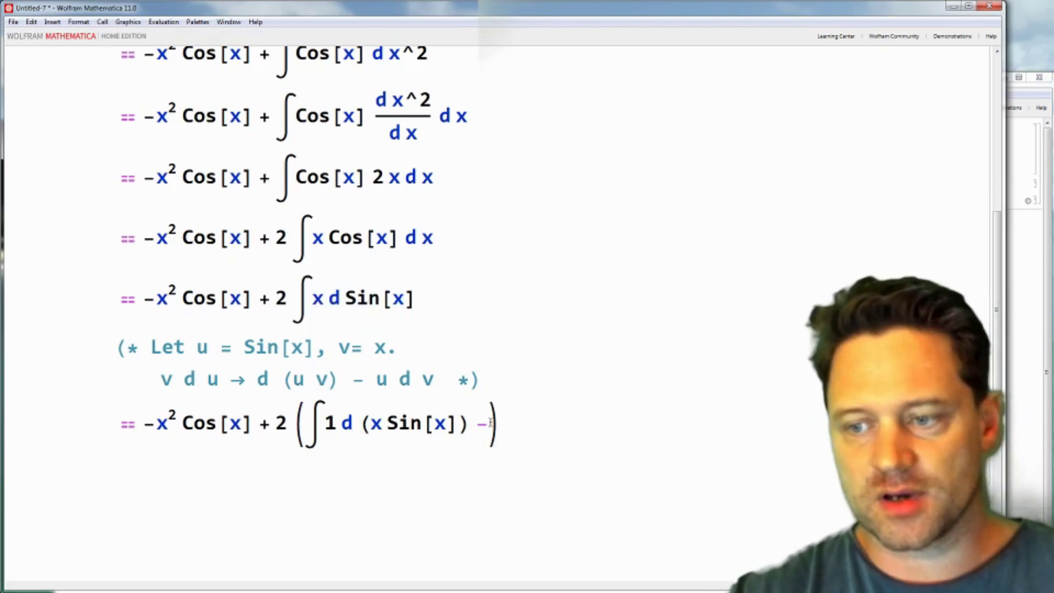
key("ctrl+v")
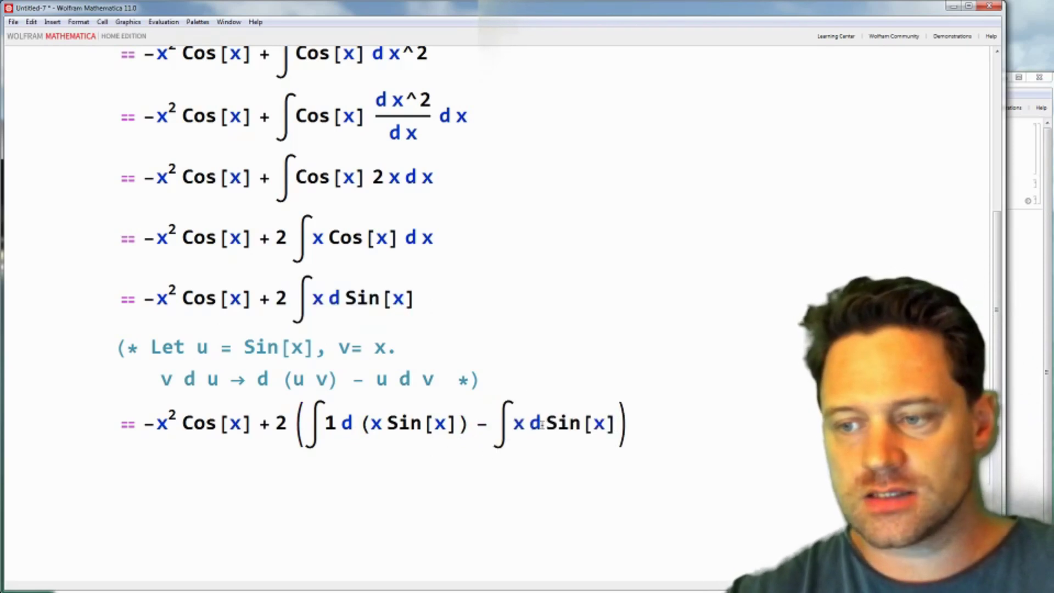
Step: Swap x and Sin[x] in the subtracted integral so it reads ∫Sin[x] d x
left_click_drag(546, 423, 612, 424)
key("ctrl+c")
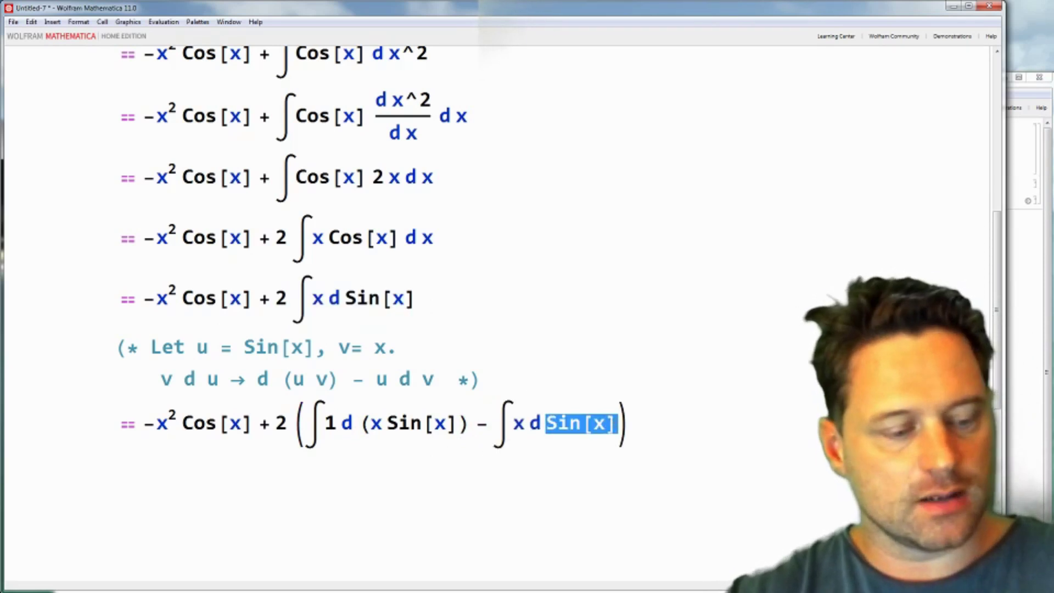
type("x")
double_click(517, 423)
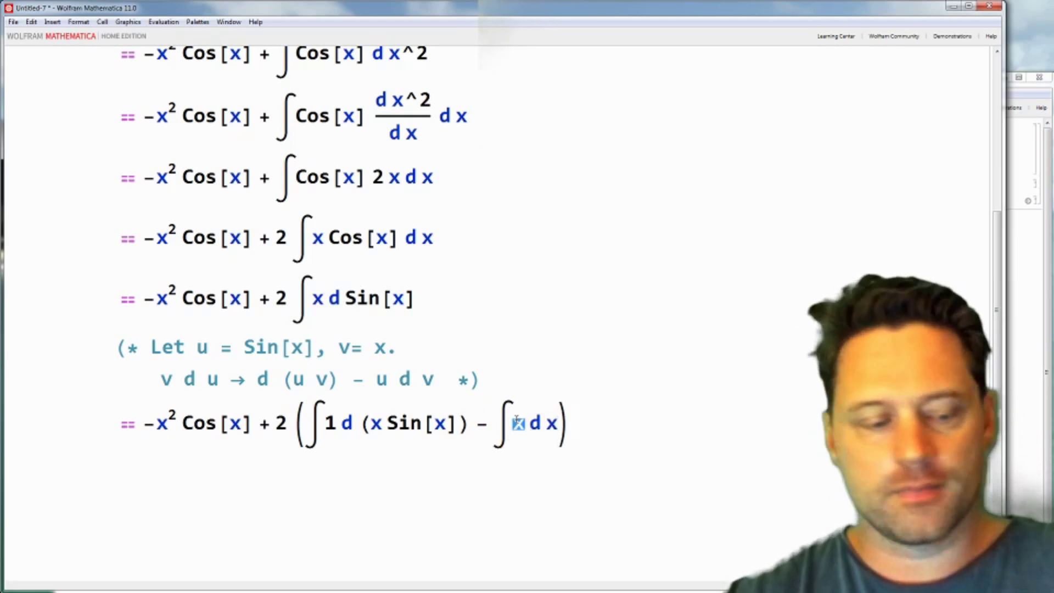
key("ctrl+v")
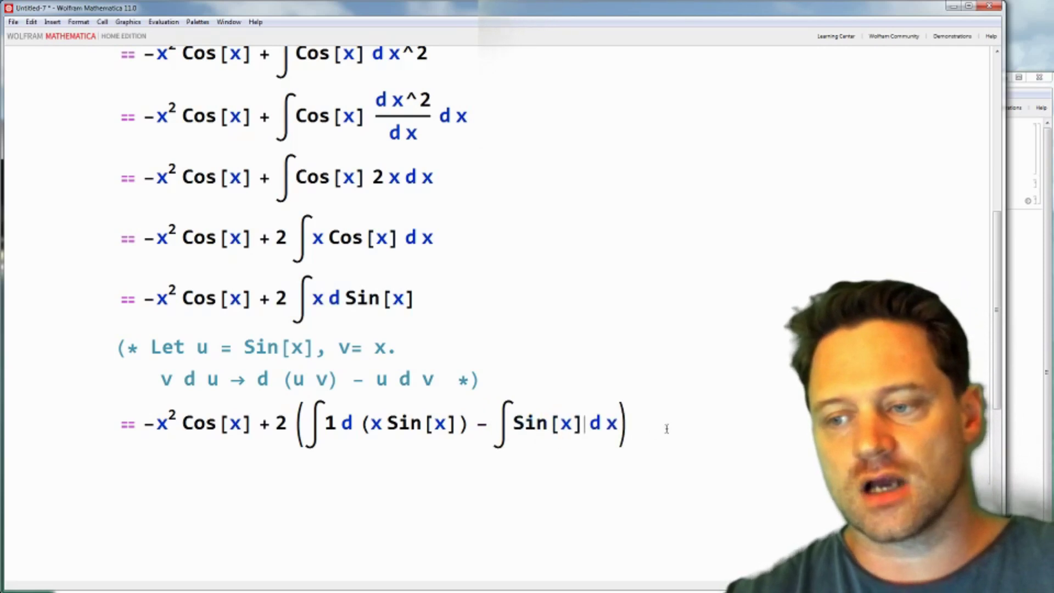
left_click(658, 426)
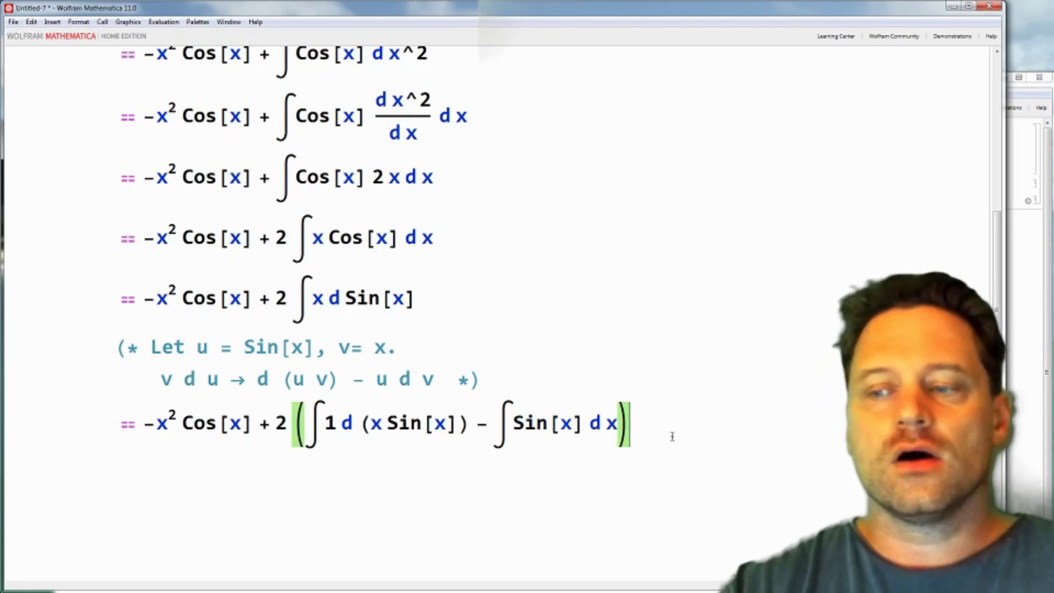
Step: Copy the line == -x² Cos[x] + 2 (∫1 d (x Sin[x]) - ∫Sin[x] d x) to a new line below it
scroll(667, 437, "down", 2)
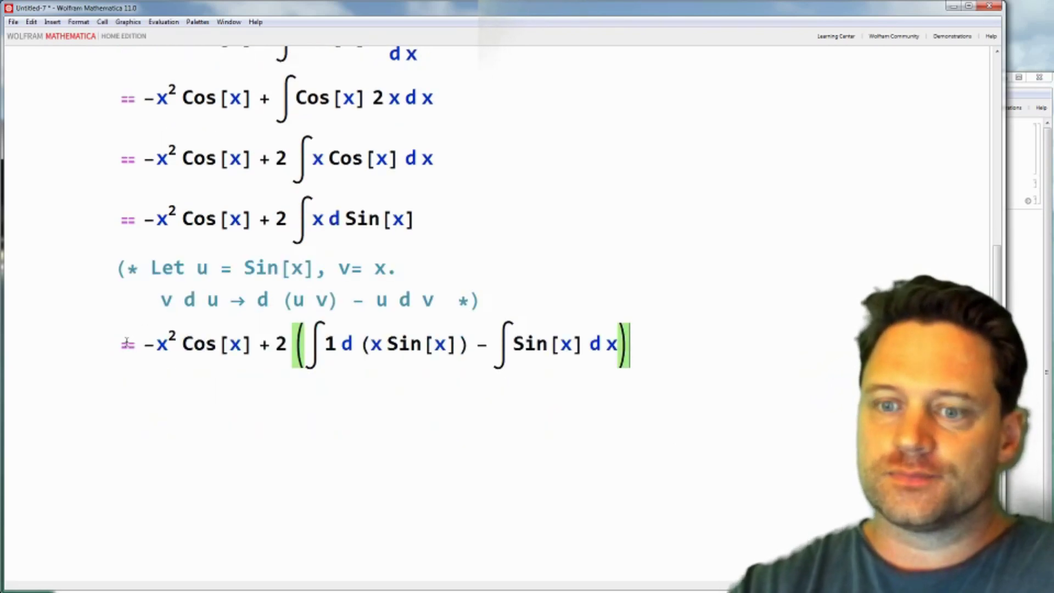
left_click_drag(113, 343, 774, 344)
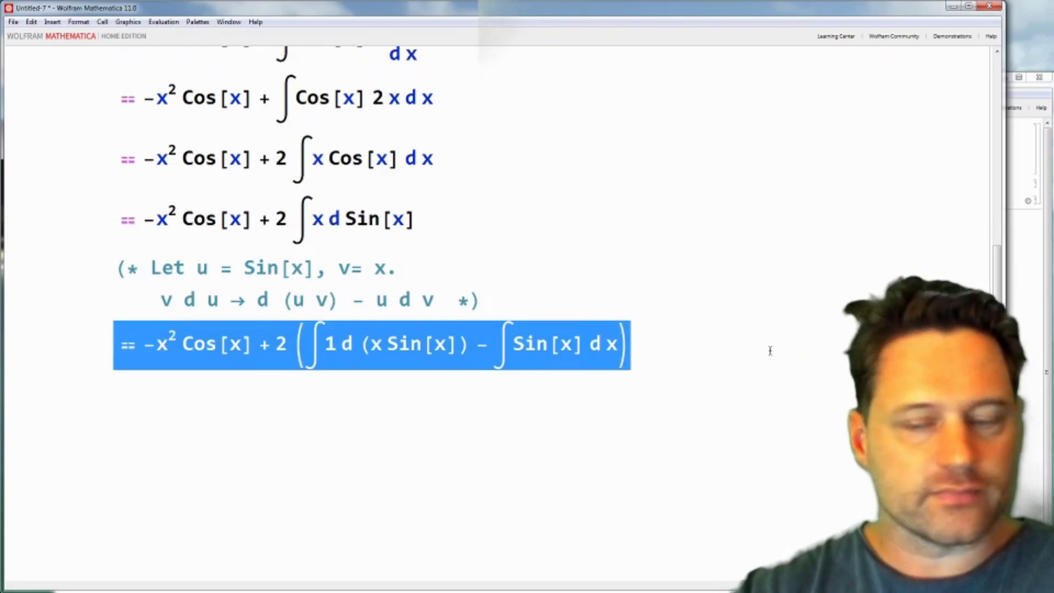
left_click(748, 343)
key("Return")
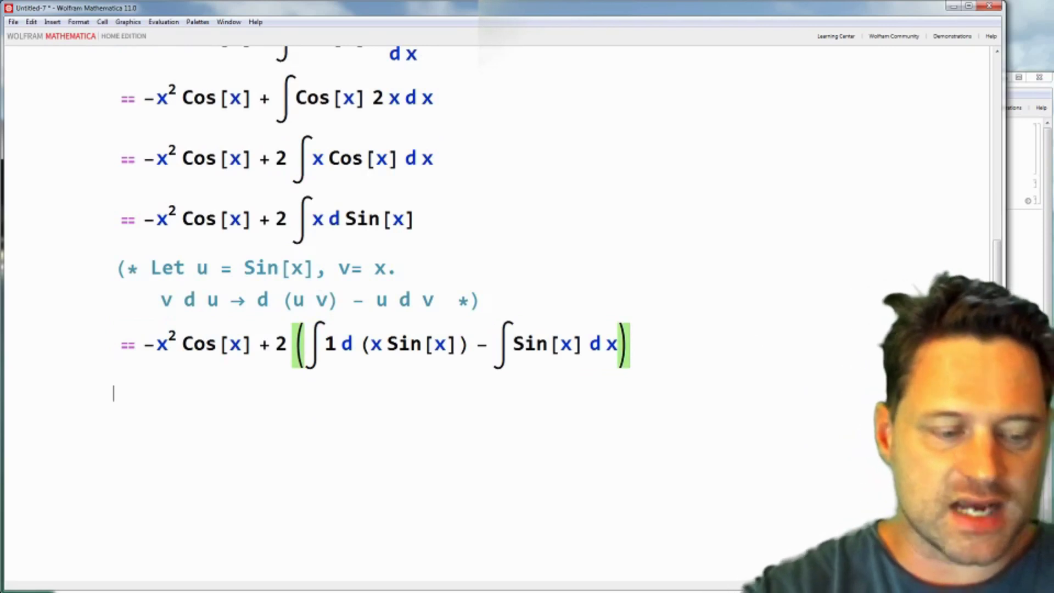
type("== -x2 Cos[x] + 2 (∫1 d (x Sin[x]) - ∫Sin[x] d x)")
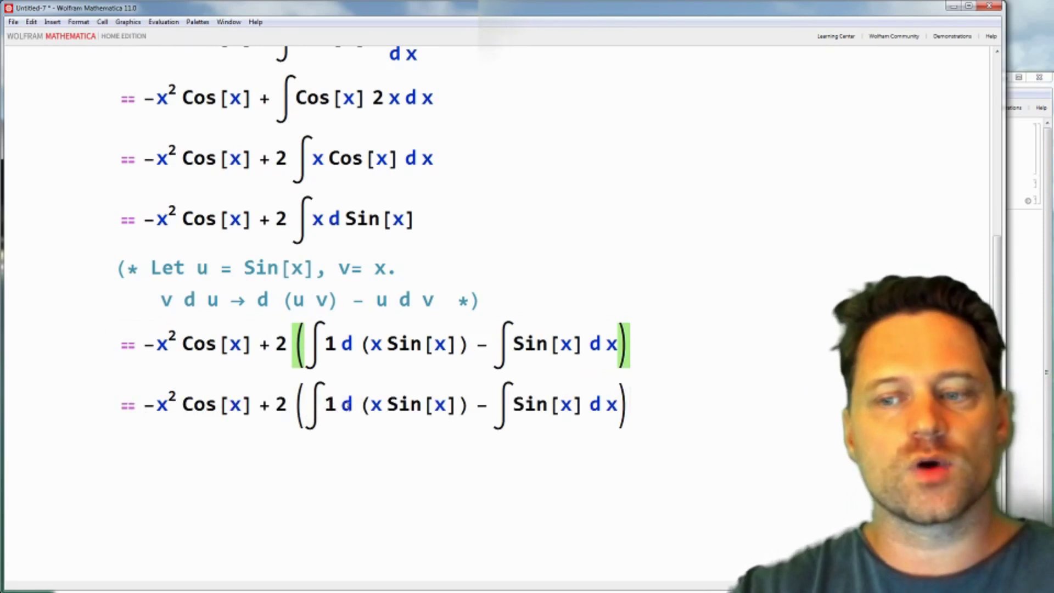
Step: Replace ∫1 d (x Sin[x]) in the new last line with x Sin[x]
left_click_drag(371, 405, 460, 405)
key("ctrl+c")
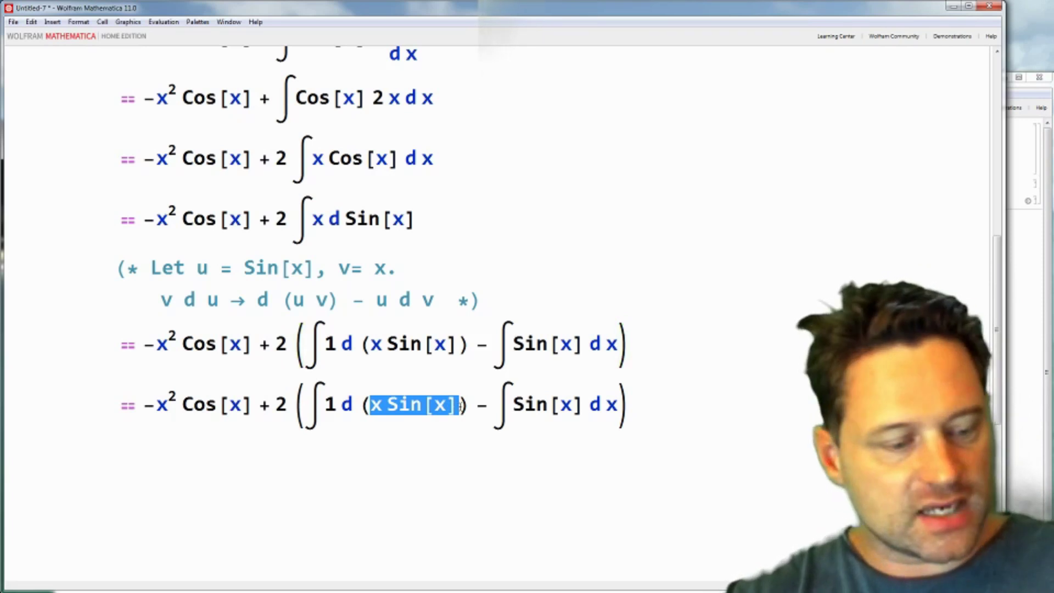
left_click_drag(314, 404, 472, 401)
key("ctrl+v")
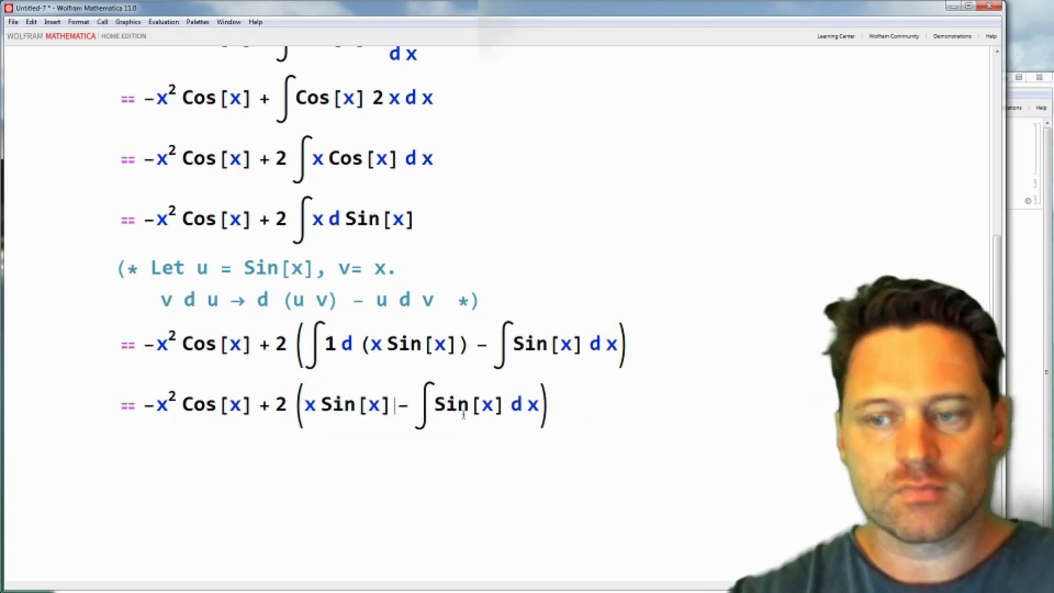
Step: Replace the remaining integral ∫Sin[x] d x in the last line with Cos[x] and change the minus before it to a plus
left_click_drag(421, 401, 506, 411)
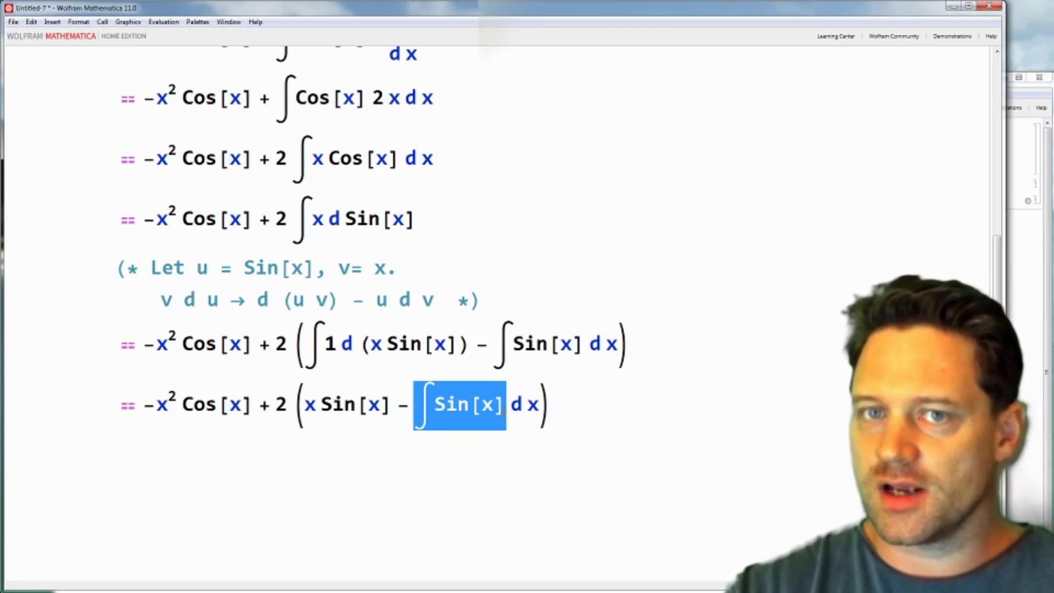
left_click(423, 404)
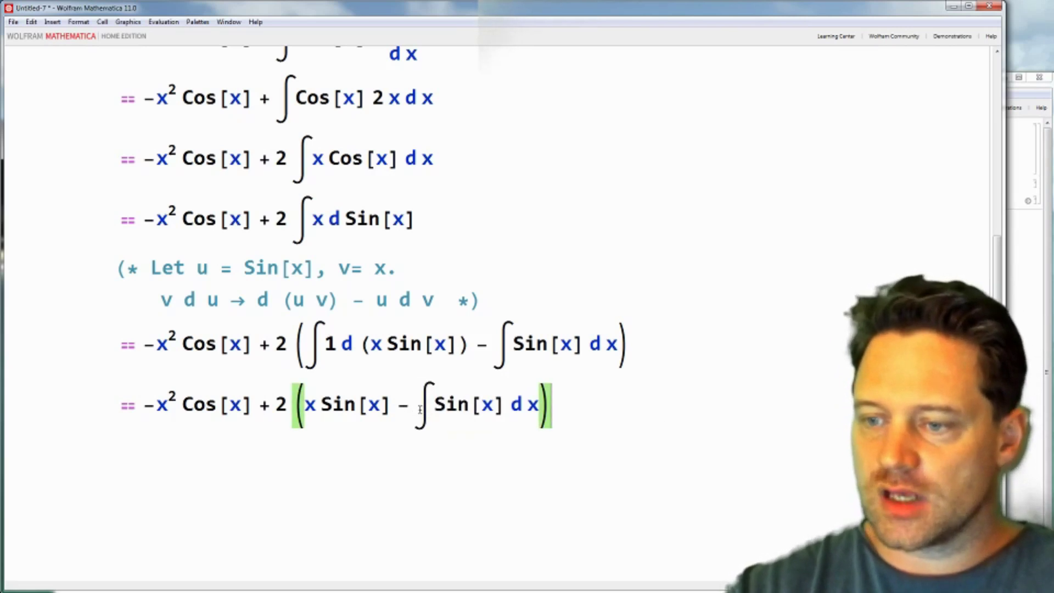
left_click_drag(422, 405, 538, 404)
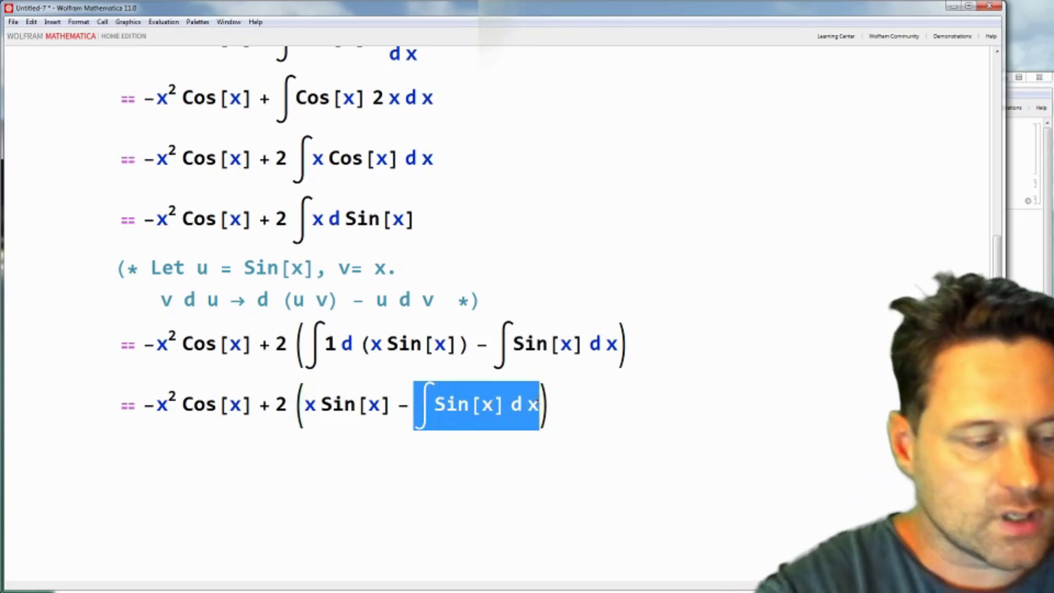
type("Cos")
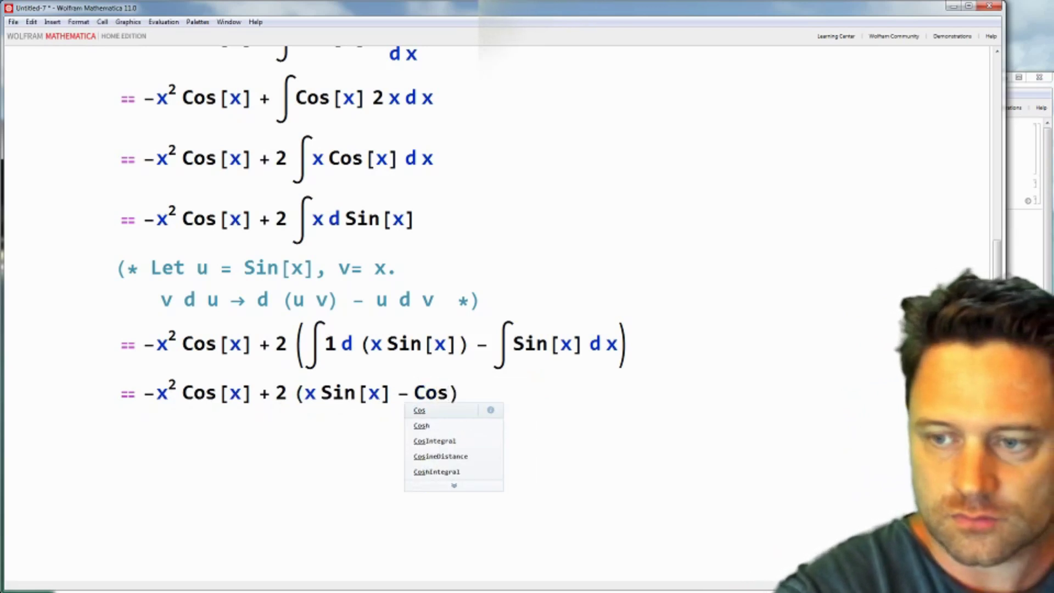
type("[")
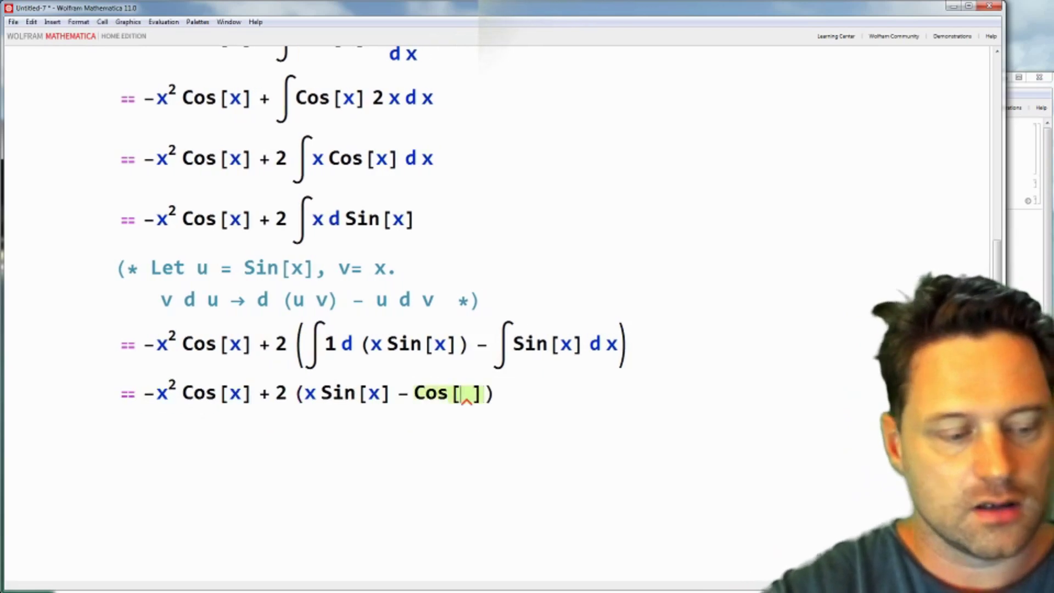
type("x]")
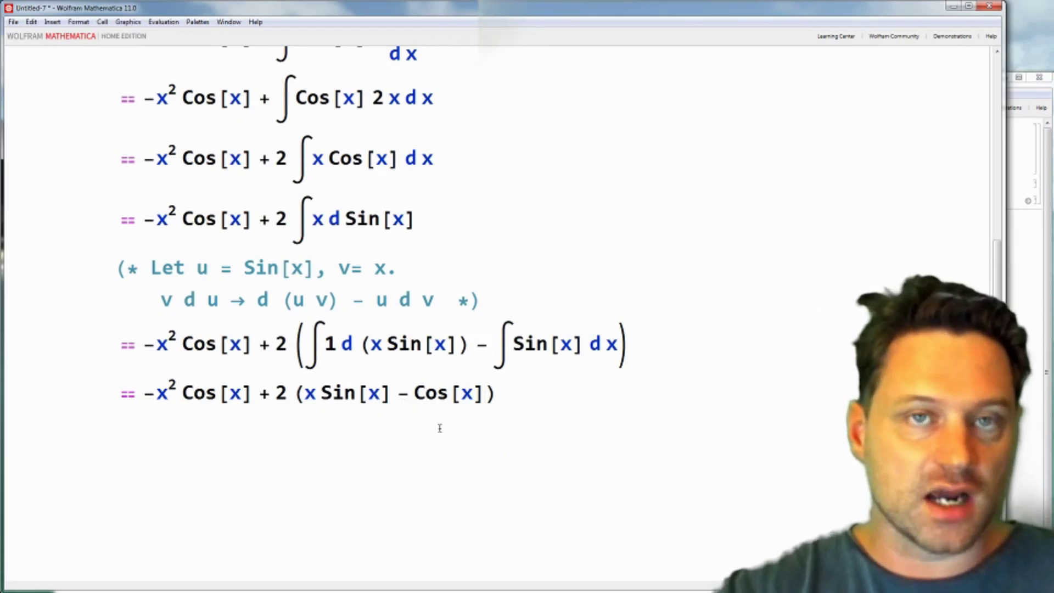
double_click(401, 395)
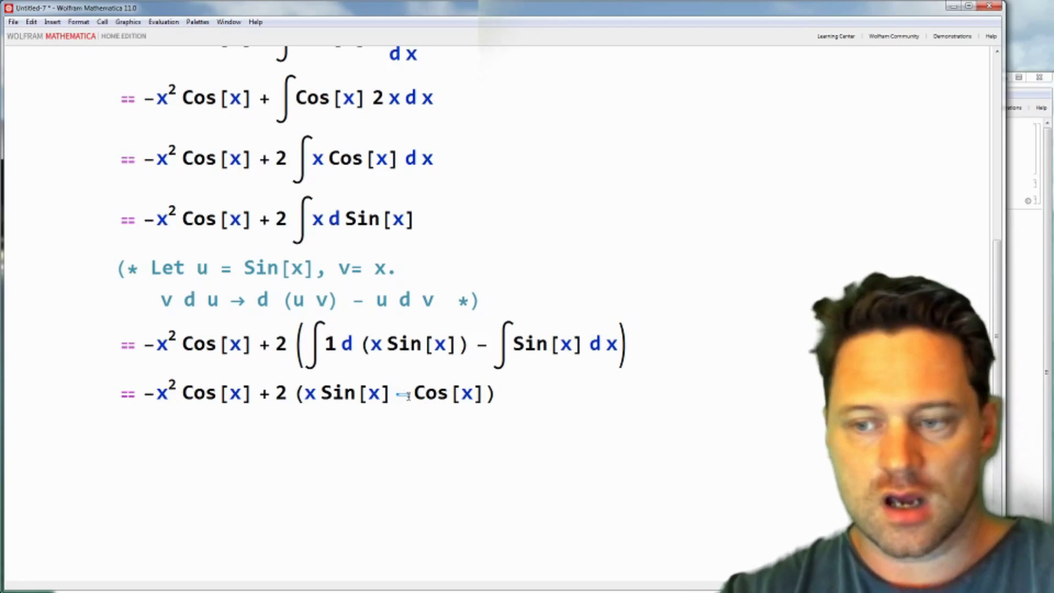
type("+")
Step: Add the integration constant + C at the end of the last line
left_click(547, 396)
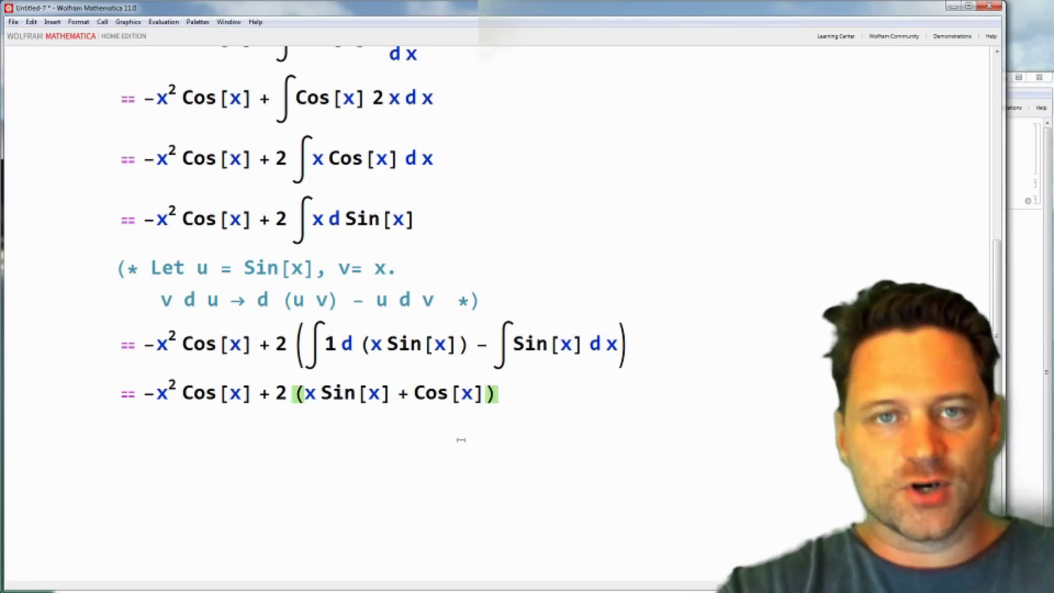
type("+ ")
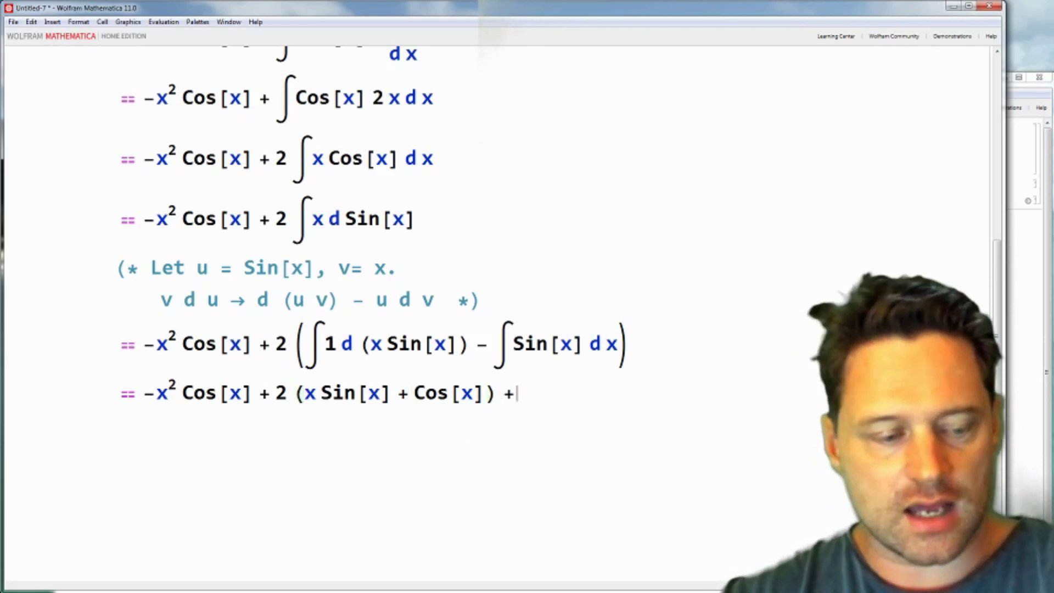
type("C")
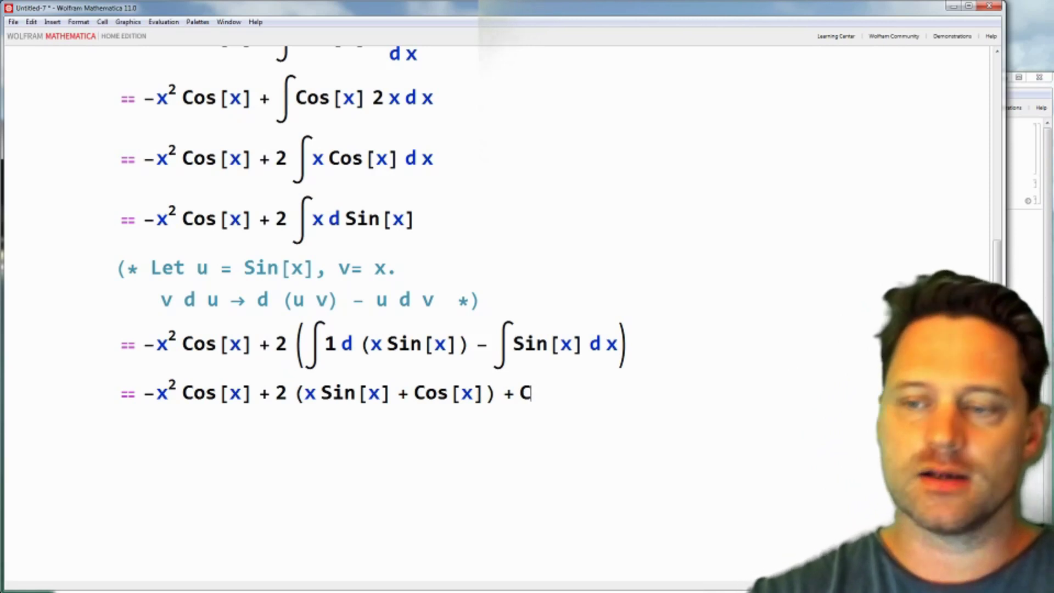
Step: Expand the factor 2 over the parentheses in the last line, giving 2 x Sin[x] + 2 Cos[x] without the parentheses
left_click(303, 393)
key("BackSpace")
left_click(424, 404)
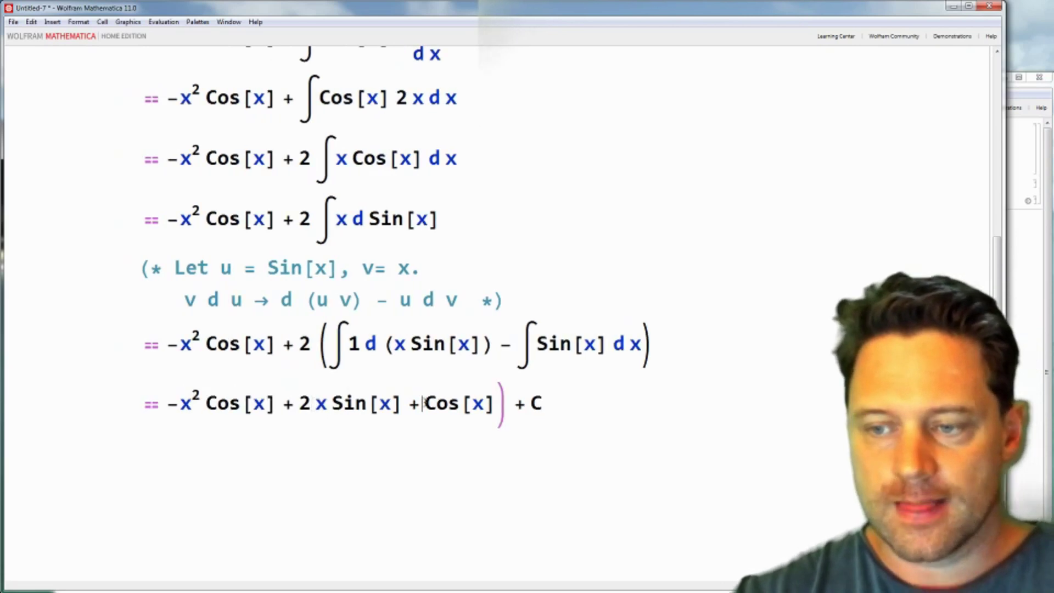
type("2")
left_click(525, 404)
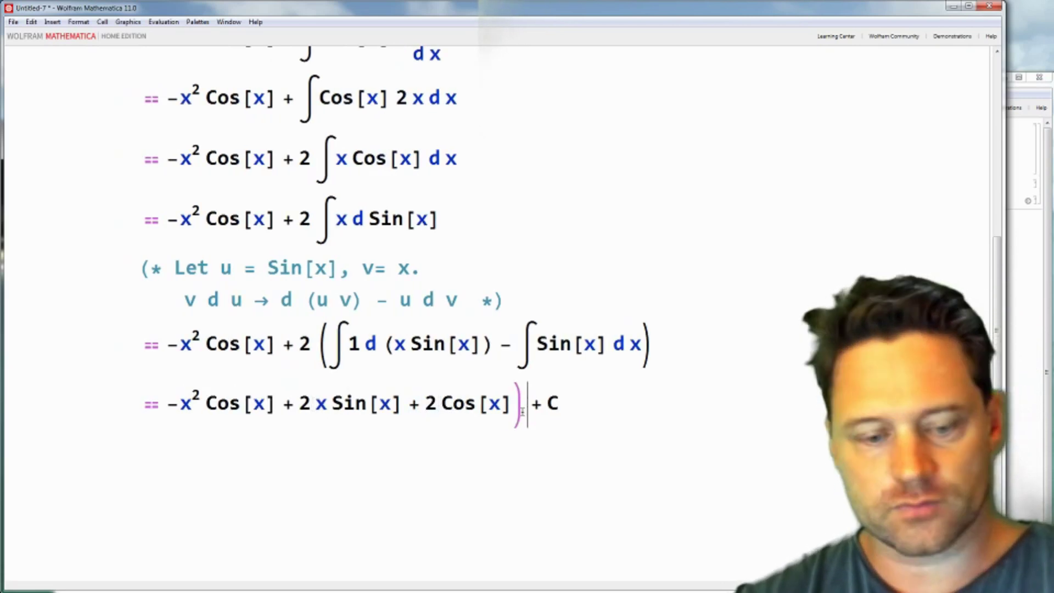
key("BackSpace")
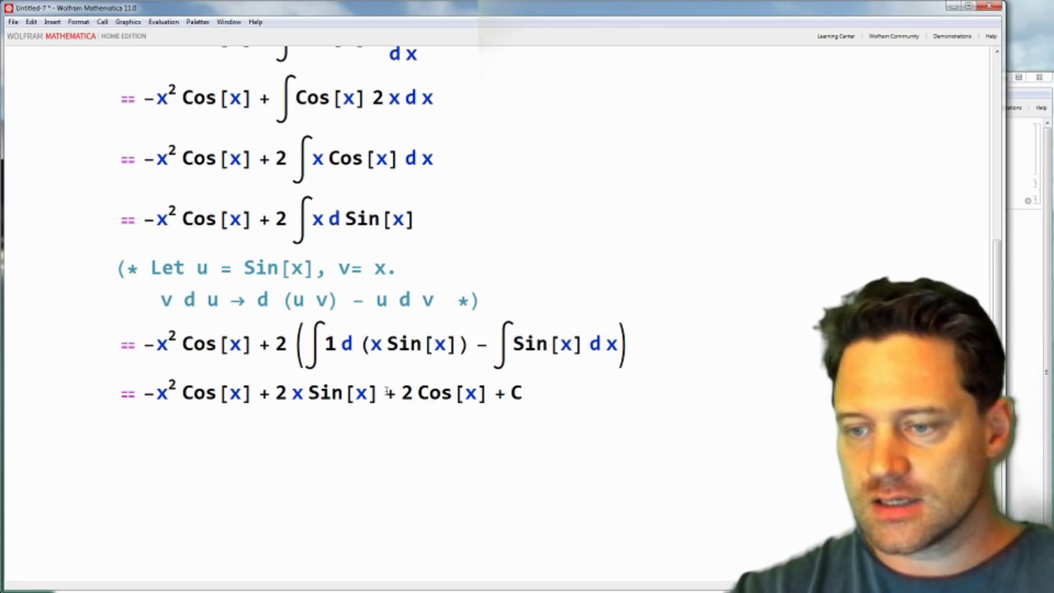
Step: Move the term 2 Cos[x] to the front of the last line's expression, without its leading plus sign
left_click_drag(384, 393, 492, 393)
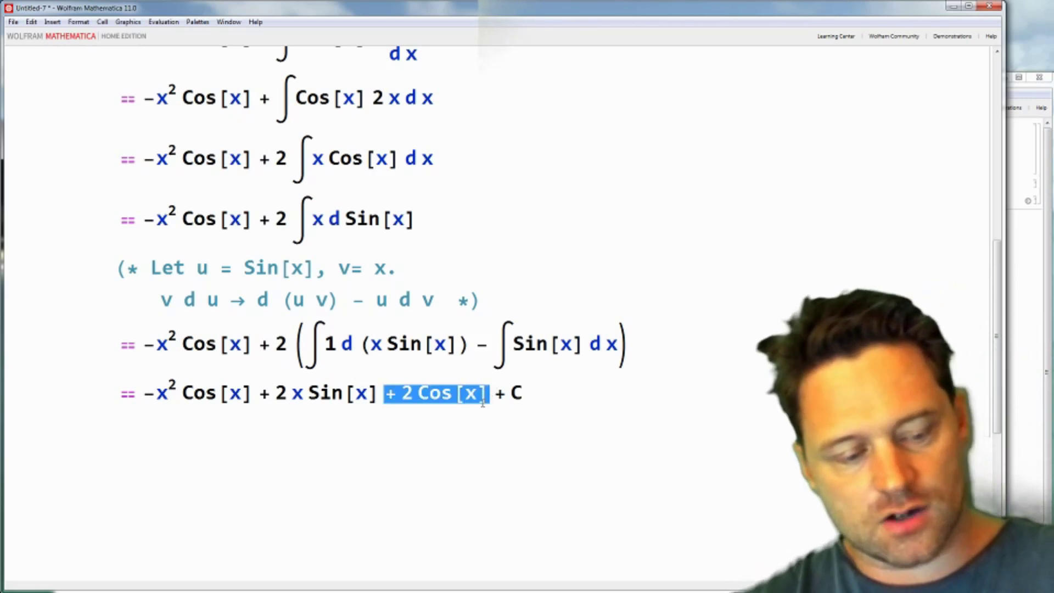
key("Delete")
left_click(137, 398)
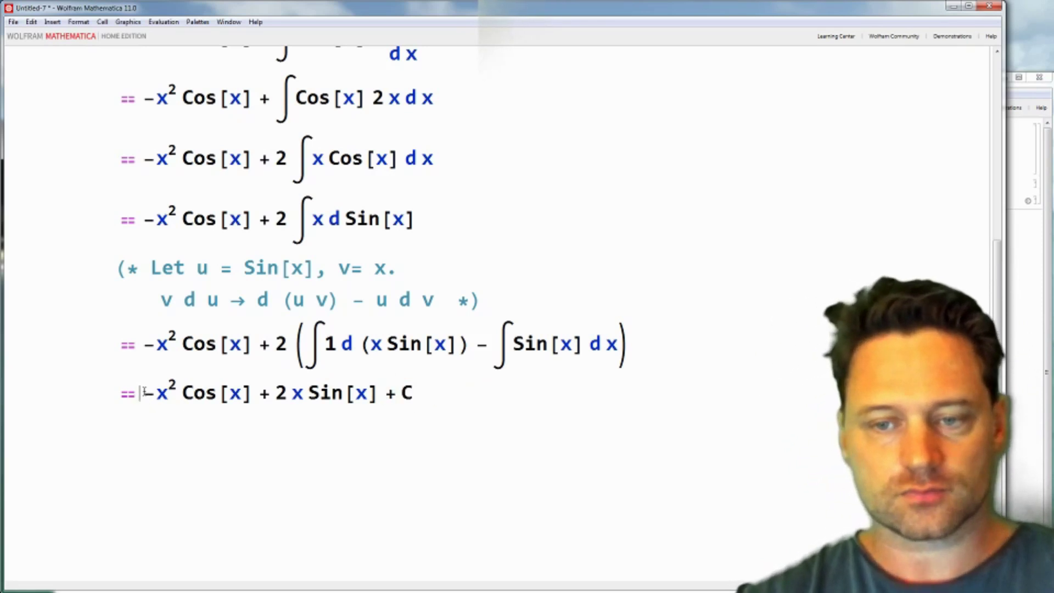
type("+2 Cos[x]")
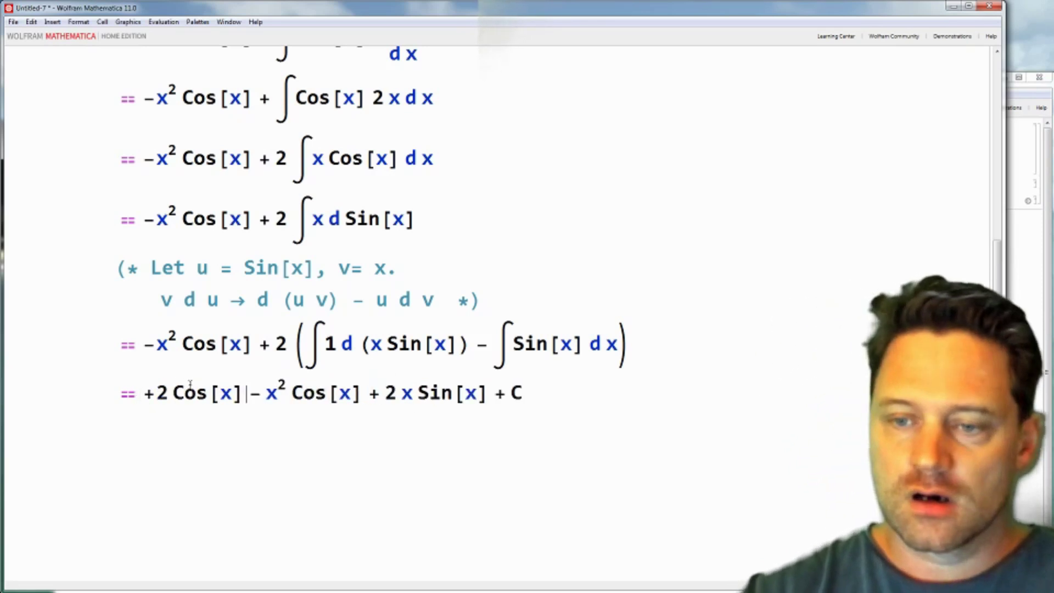
left_click(155, 392)
key("BackSpace")
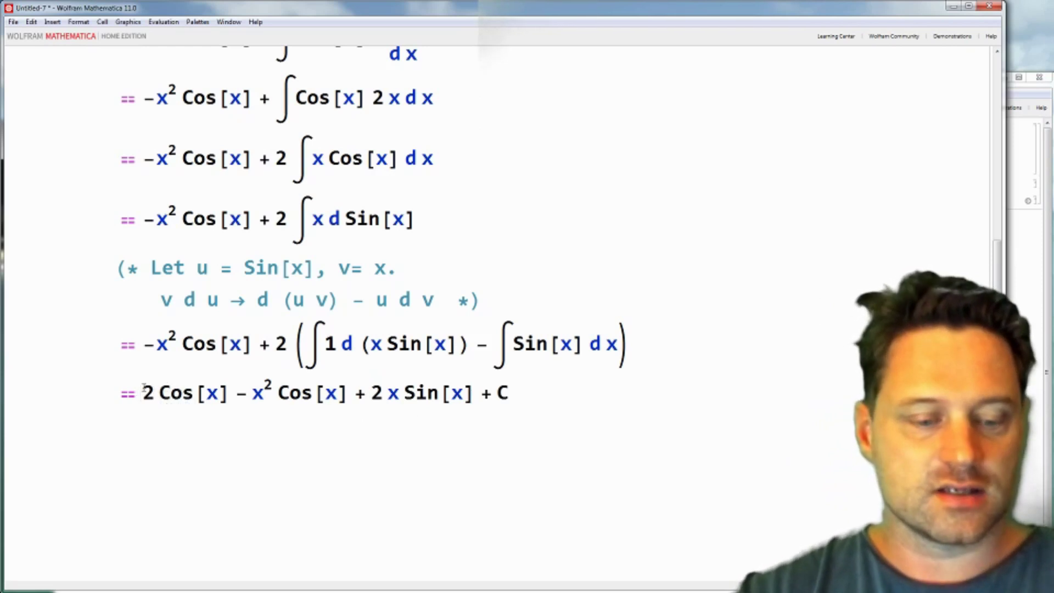
Step: Enclose 2 Cos[x] − x² Cos[x] in the last line in parentheses and place a copy of Cos[x] after them
type("(")
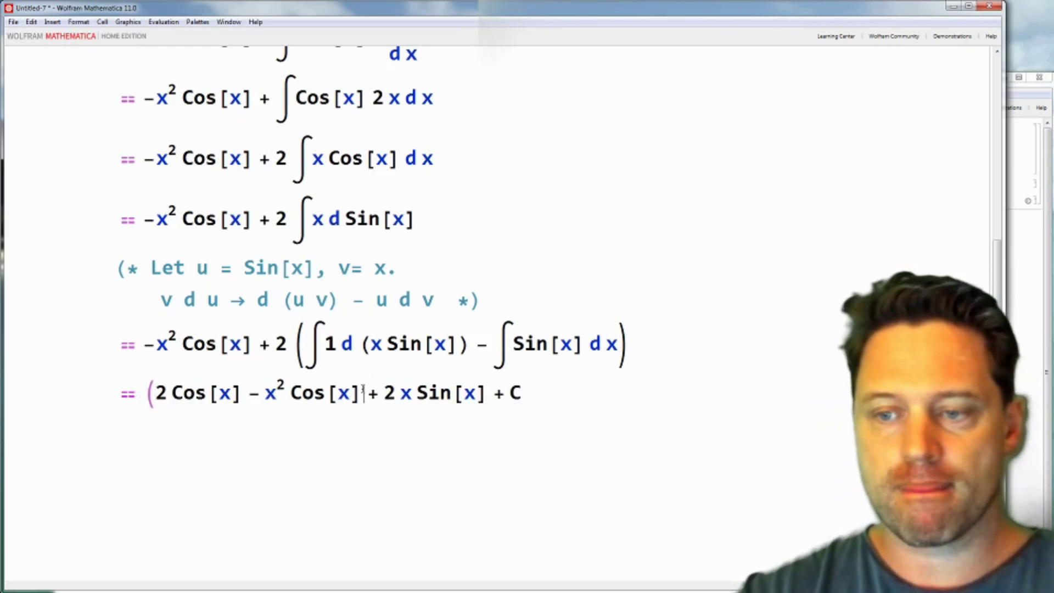
type(")")
left_click_drag(290, 393, 362, 393)
key("ctrl+c")
left_click(371, 394)
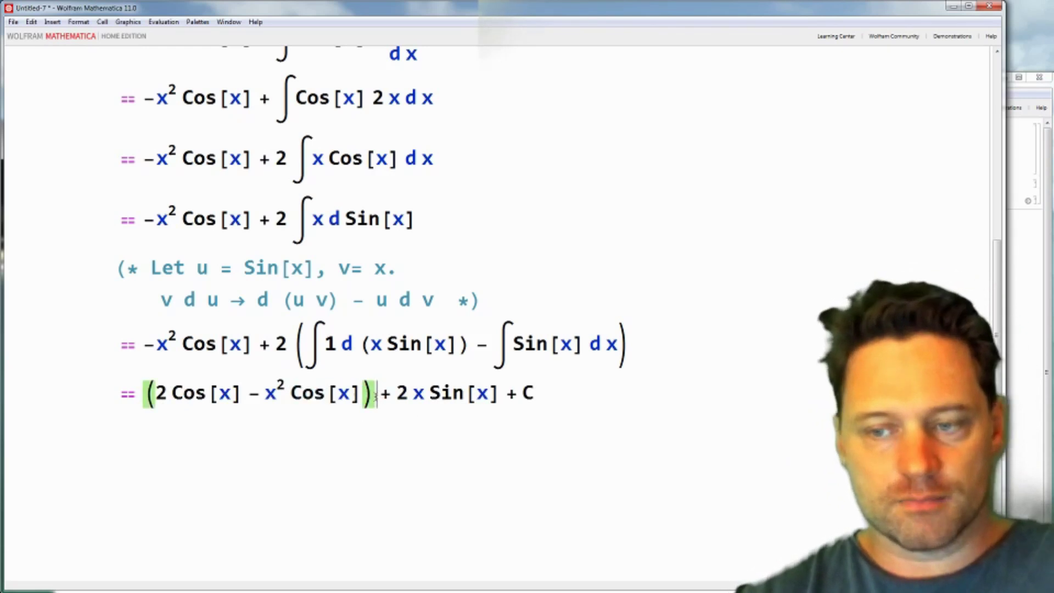
key("ctrl+v")
Step: Remove both Cos[x] factors inside the parentheses of the last line, leaving (2 − x²) Cos[x]
left_click_drag(288, 393, 363, 393)
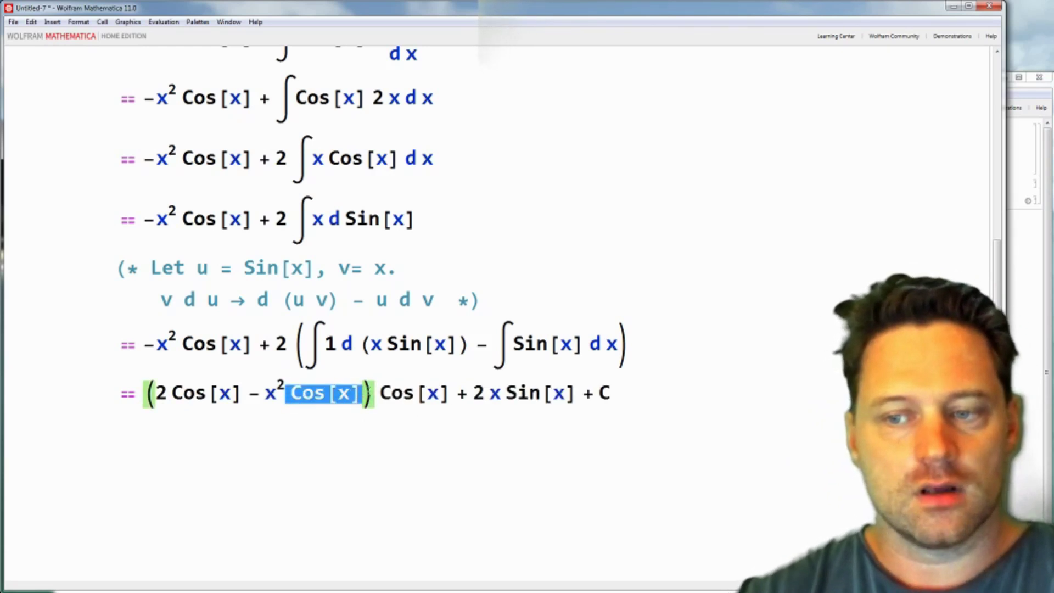
key("Delete")
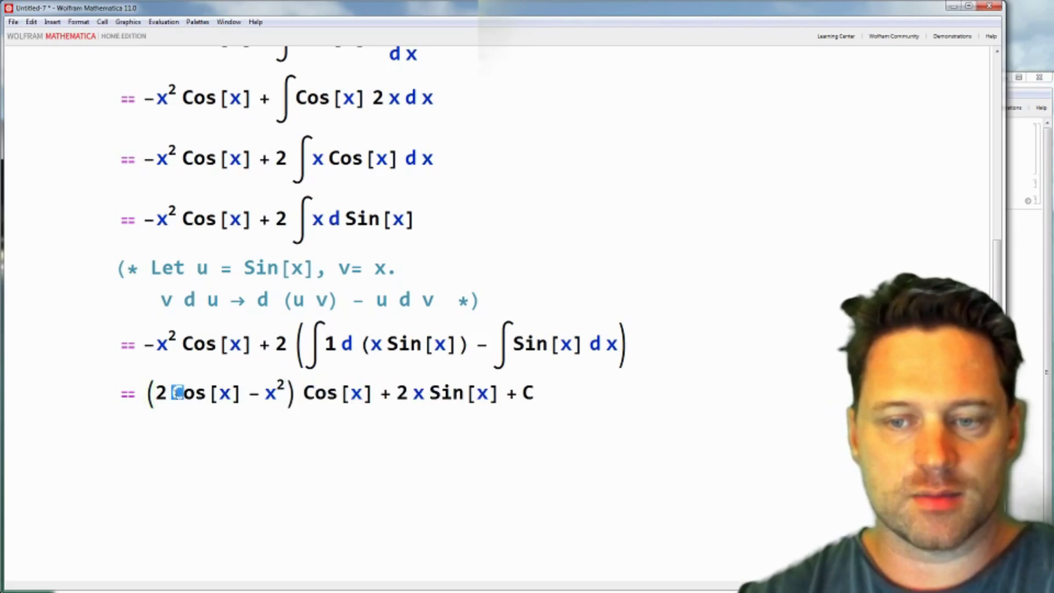
left_click_drag(171, 393, 244, 393)
key("Delete")
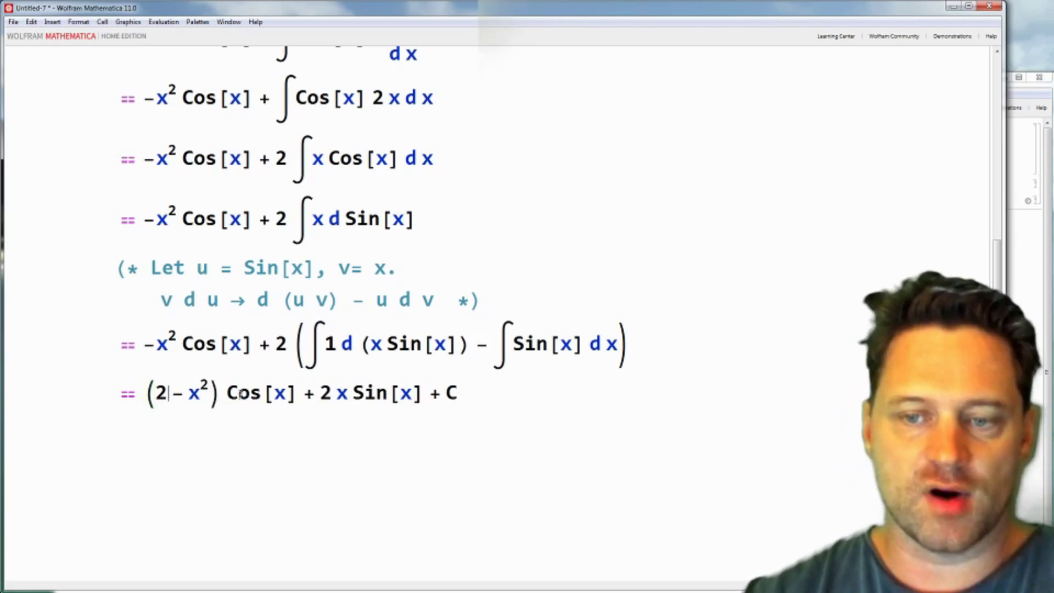
left_click(474, 397)
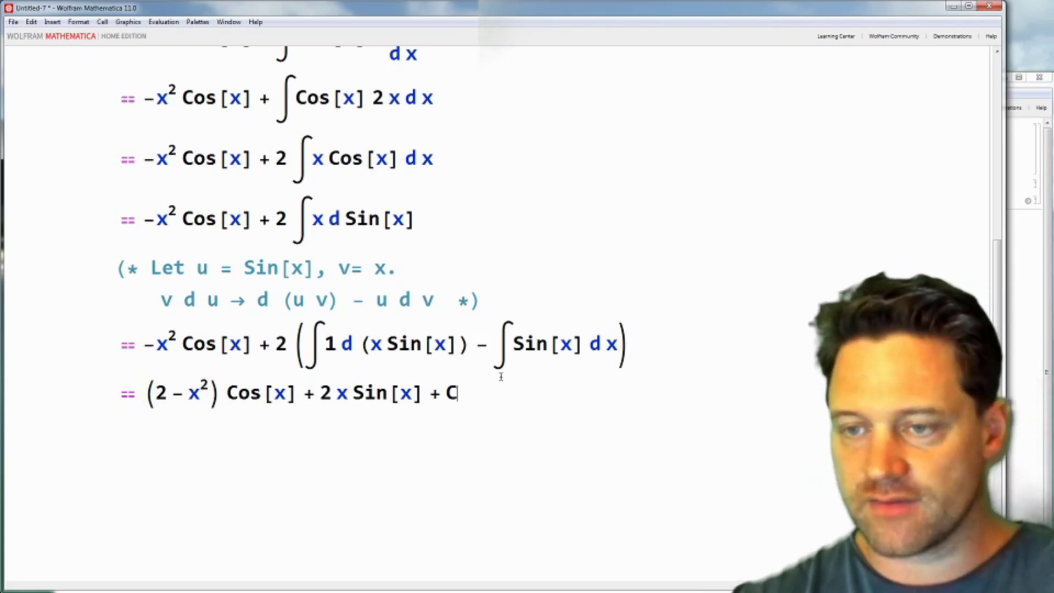
Step: Copy the full target equation for the integral of x² Sin[x] from the notebook's beginning to below the last derivation line
scroll(476, 344, "up", 3)
scroll(477, 345, "up", 5)
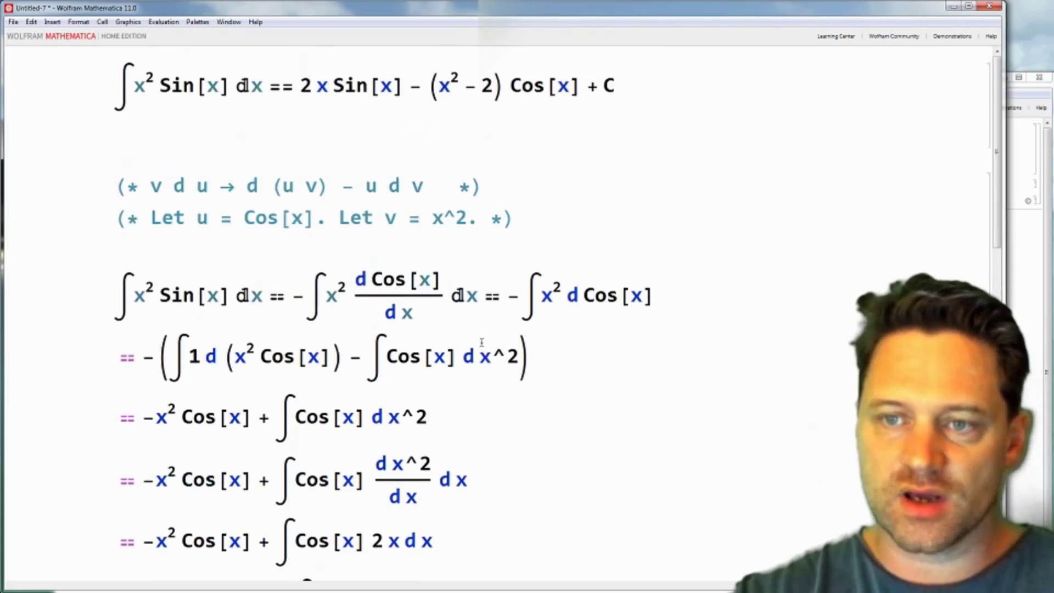
left_click_drag(107, 88, 691, 77)
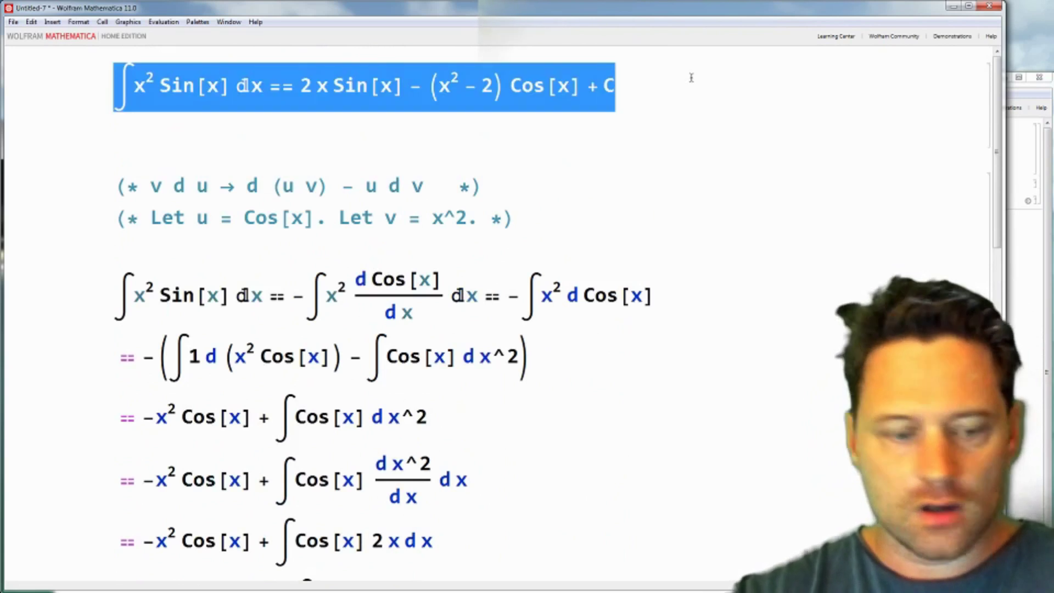
scroll(583, 343, "down", 9)
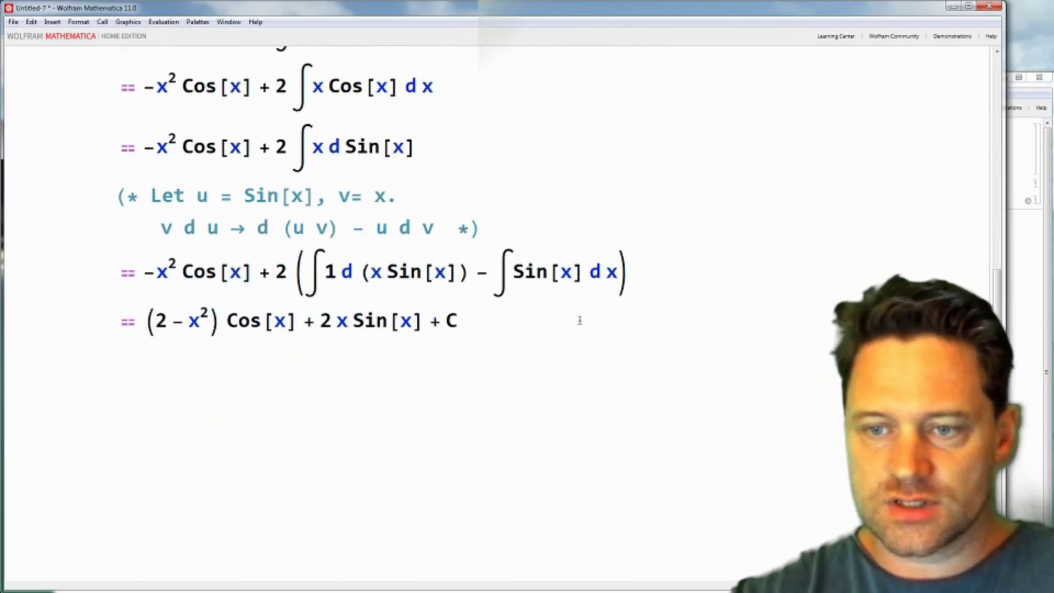
left_click(582, 314)
key("Return")
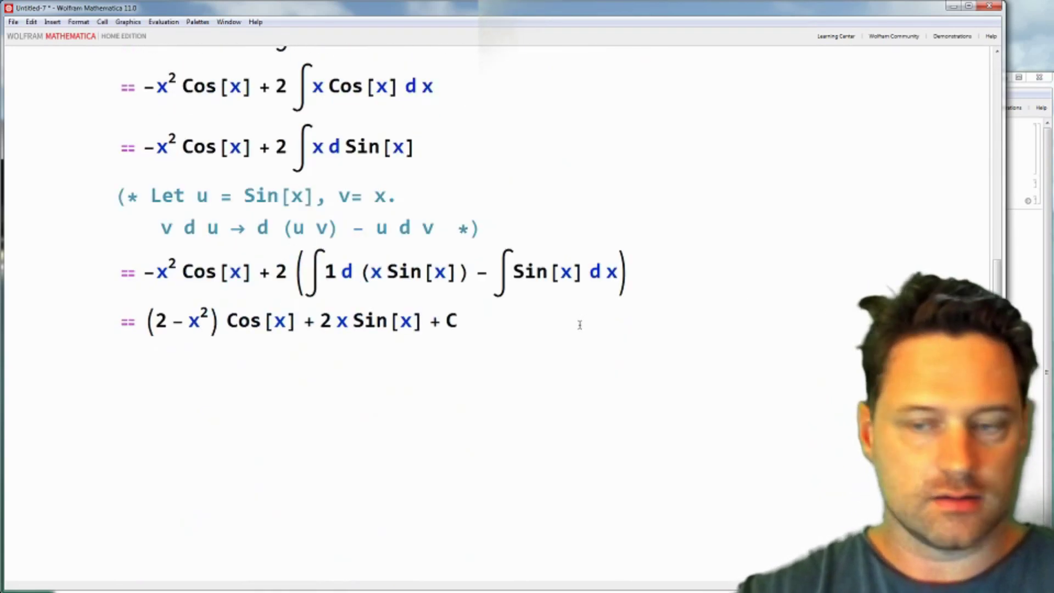
key("ctrl+v")
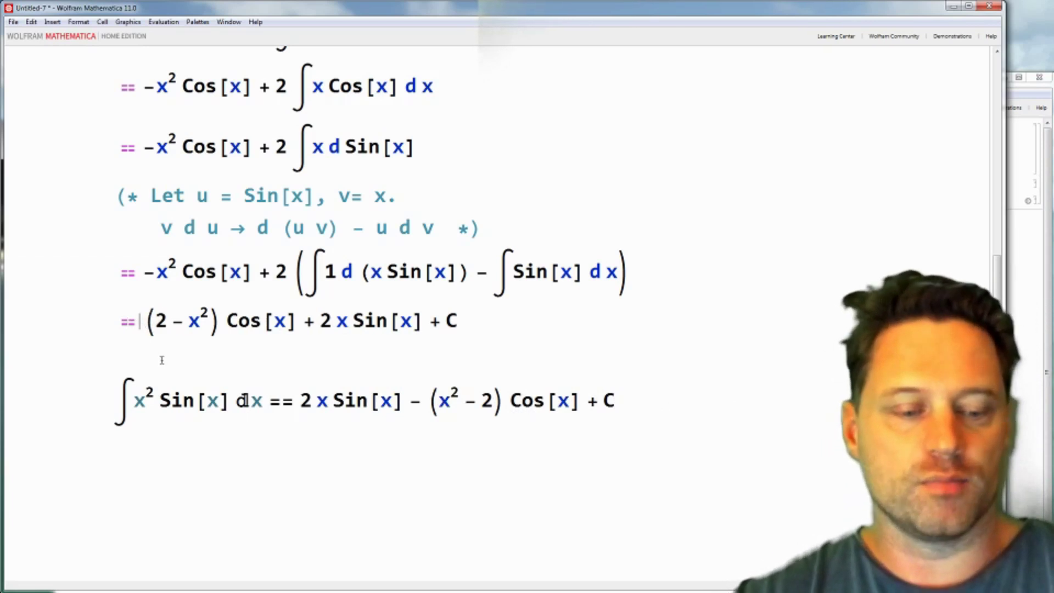
Step: Rewrite the factor (2 − x²) in the last derivation line as −(x² − 2)
type("-")
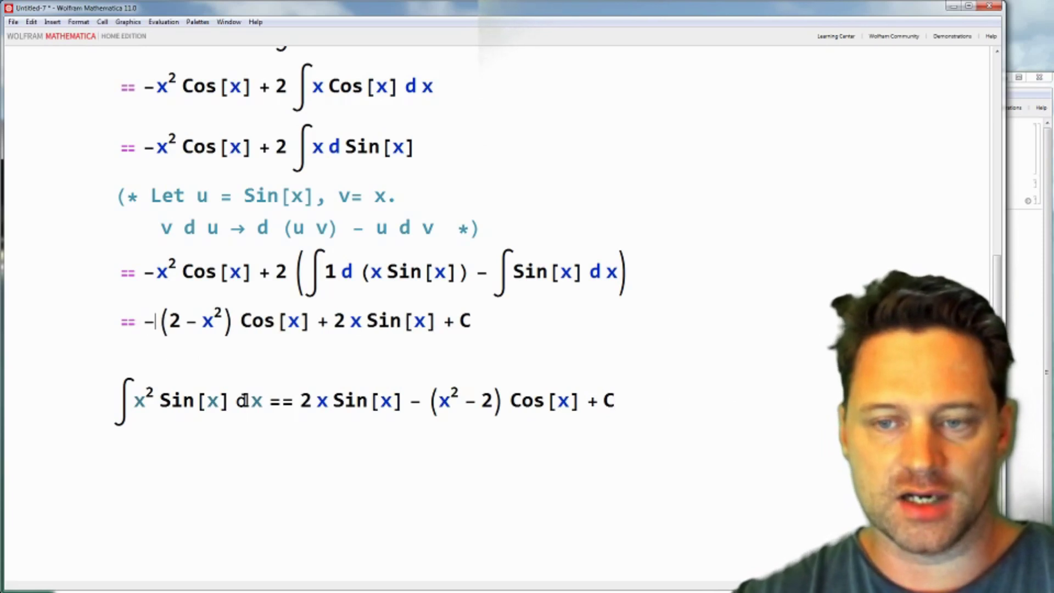
left_click(190, 322)
left_click_drag(189, 322, 191, 322)
type("+")
key("BackSpace")
key("BackSpace")
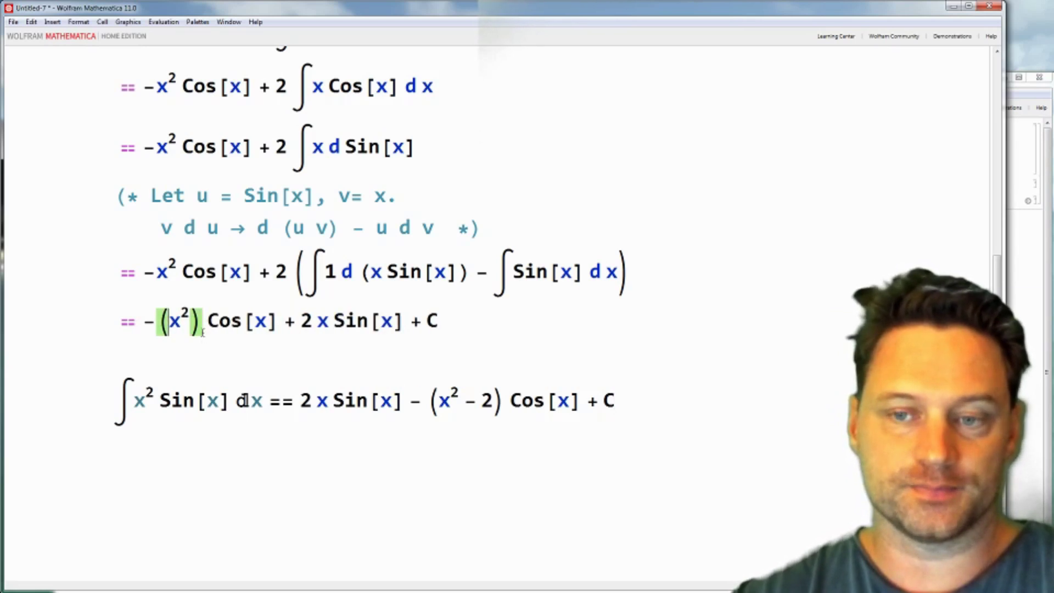
key("Right")
key("Right")
type("- ")
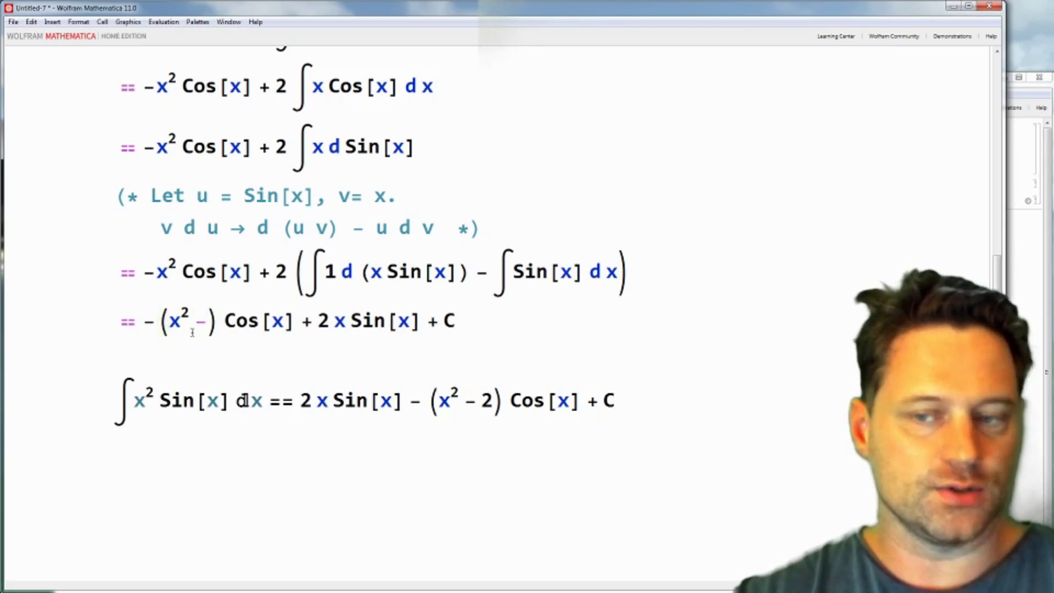
type("2")
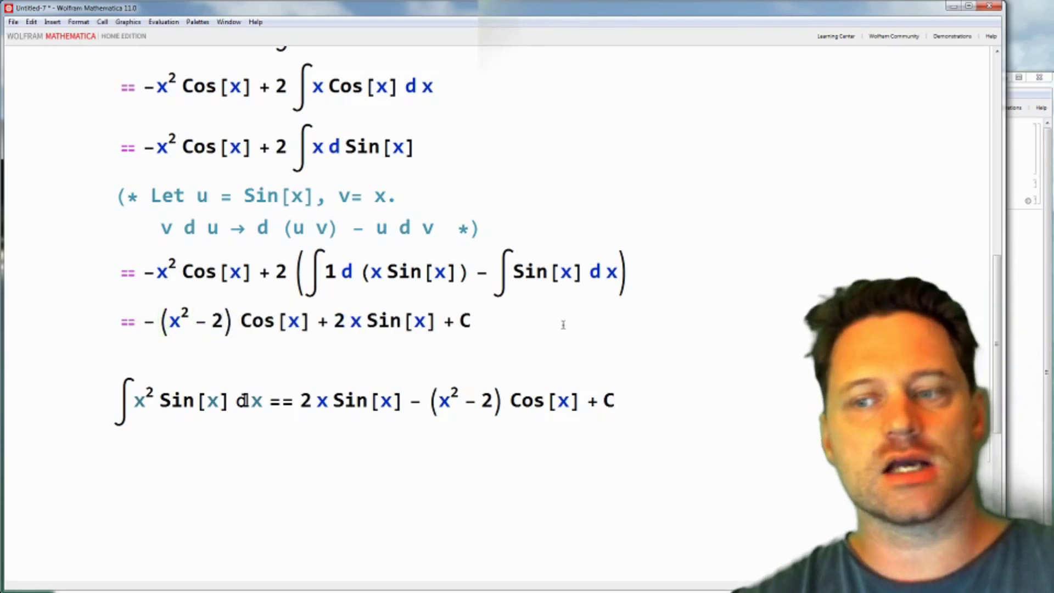
left_click(545, 321)
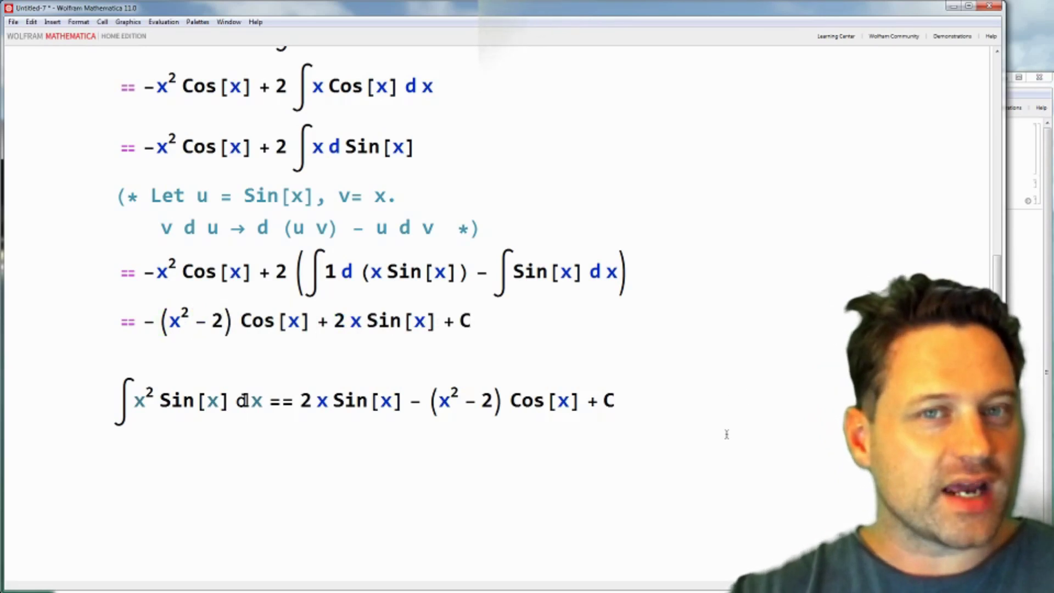
Step: Copy only the integral ∫x² Sin[x] dx from the target equation into the empty space below it
scroll(710, 437, "down", 1)
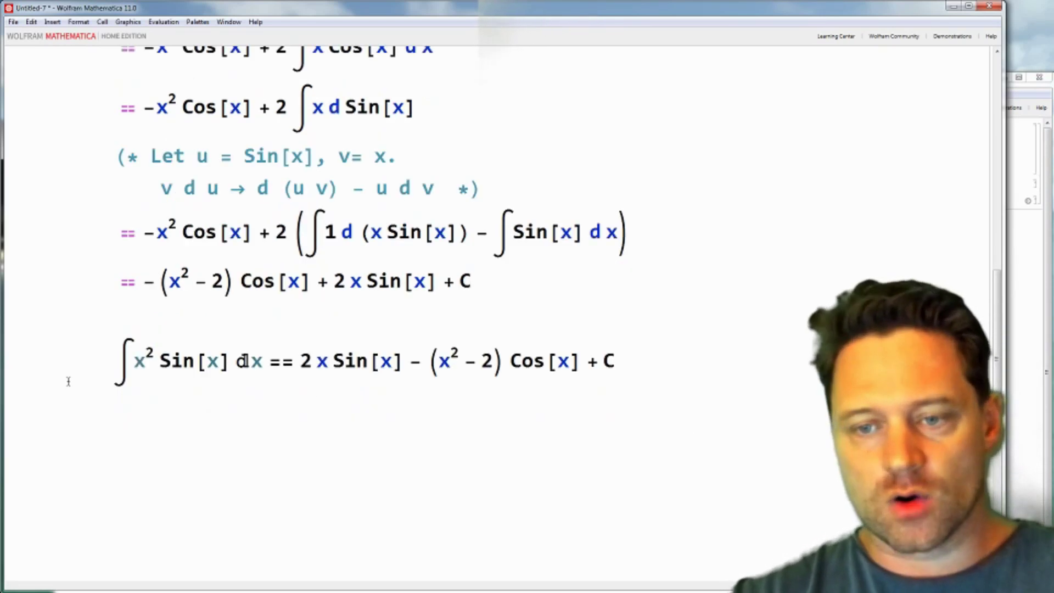
left_click_drag(60, 399, 264, 373)
key("ctrl+c")
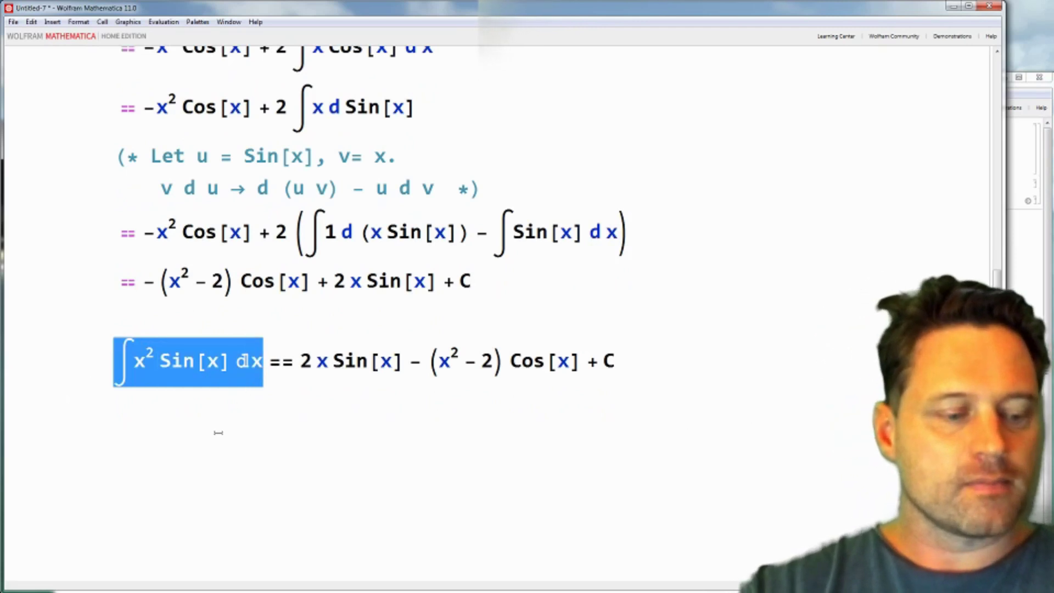
left_click(287, 463)
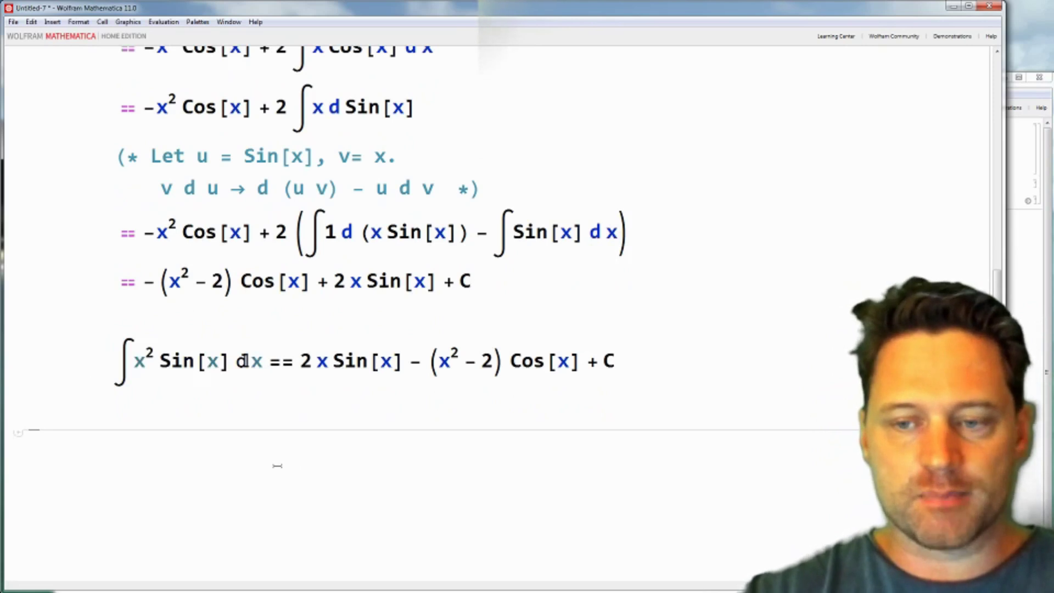
key("ctrl+v")
Step: Turn the whole derivation, from its first integral through the copied target equation, into a comment with (* and *)
scroll(328, 406, "up", 10)
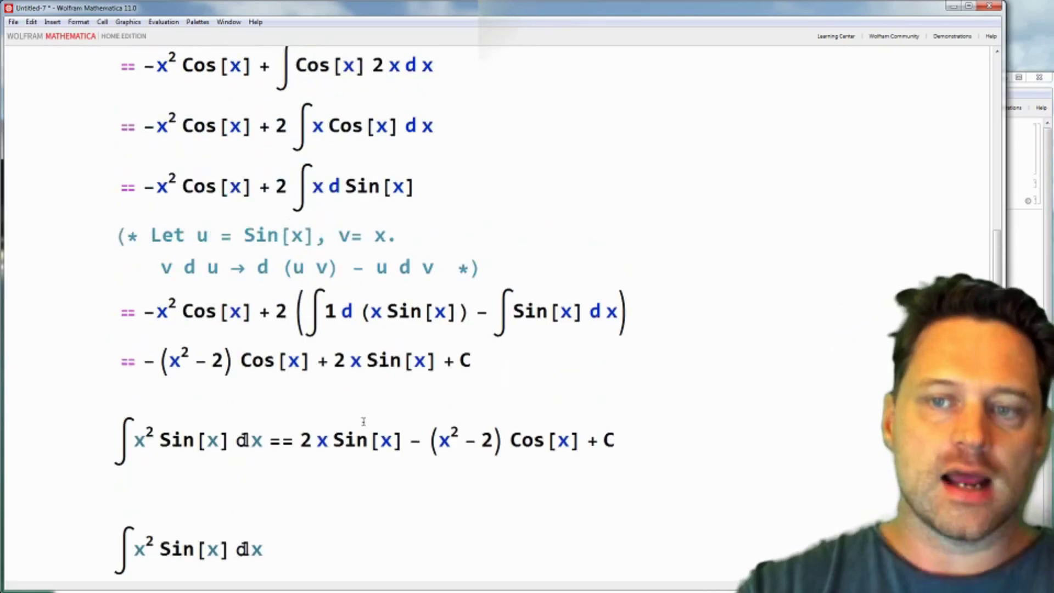
left_click(78, 251)
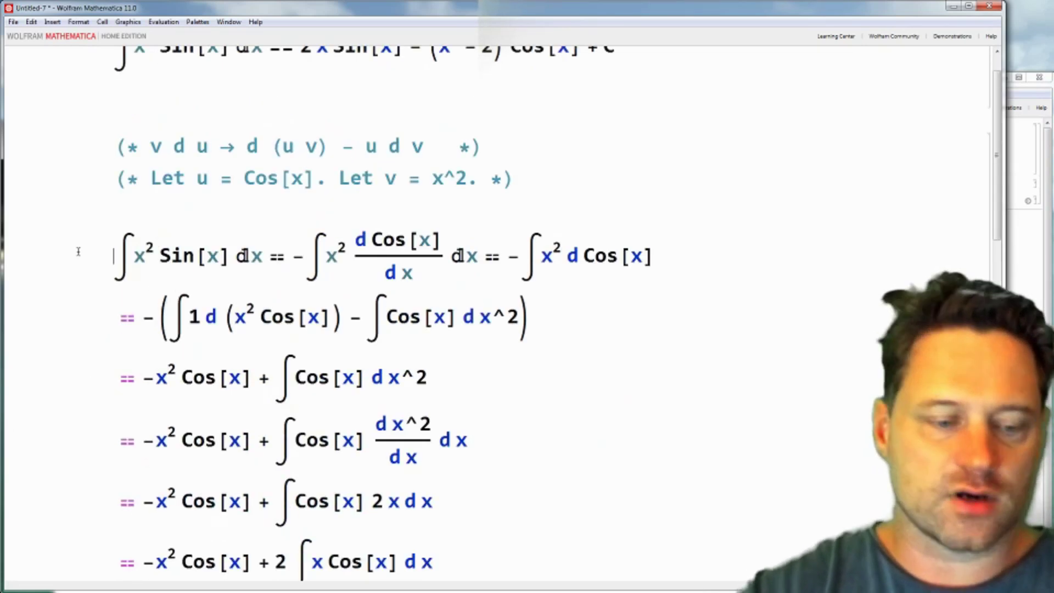
type("(*")
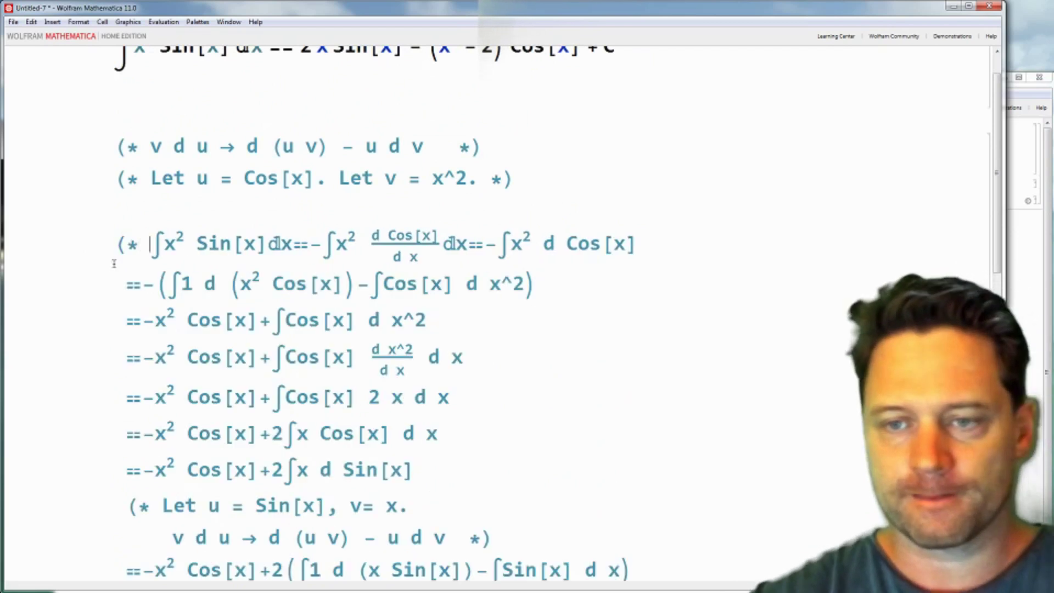
scroll(114, 264, "down", 8)
left_click_drag(744, 172, 749, 225)
left_click(748, 225)
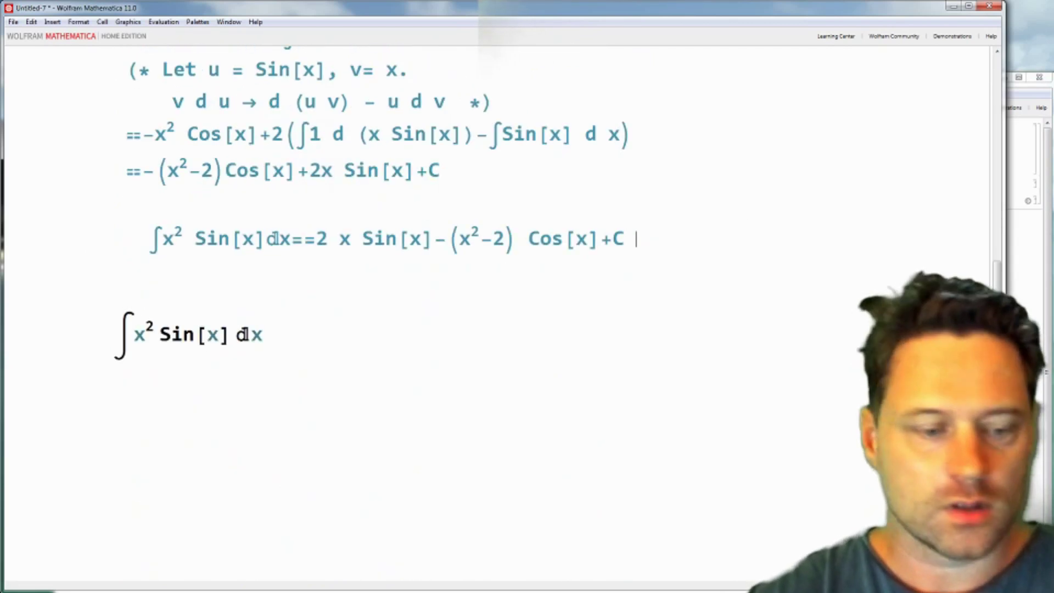
type("*)")
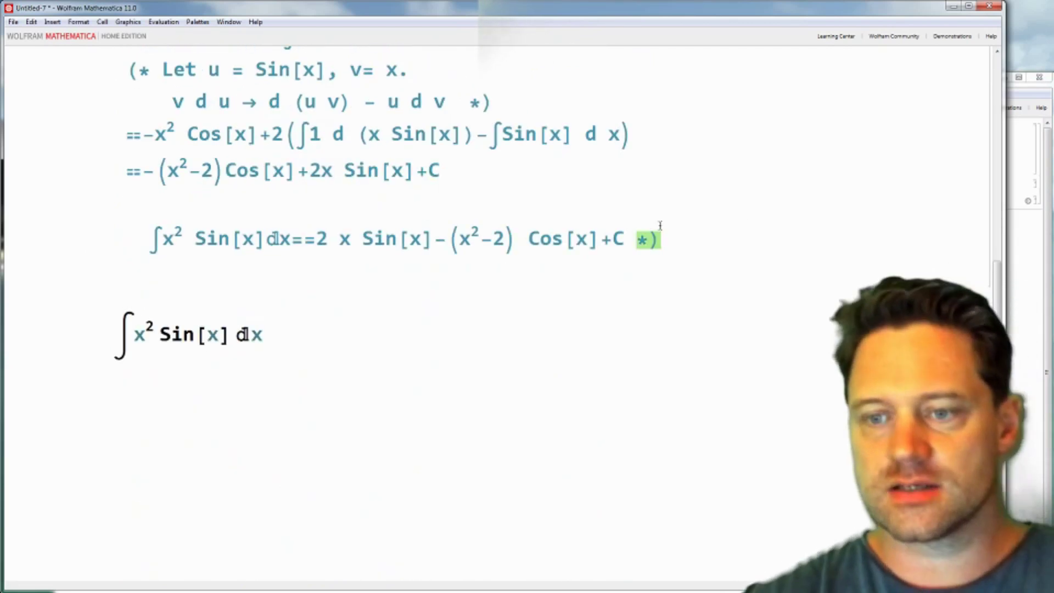
Step: Move the standalone integral ∫x² Sin[x] dx directly below the commented derivation and evaluate the cell
left_click_drag(390, 336, 51, 335)
key("Delete")
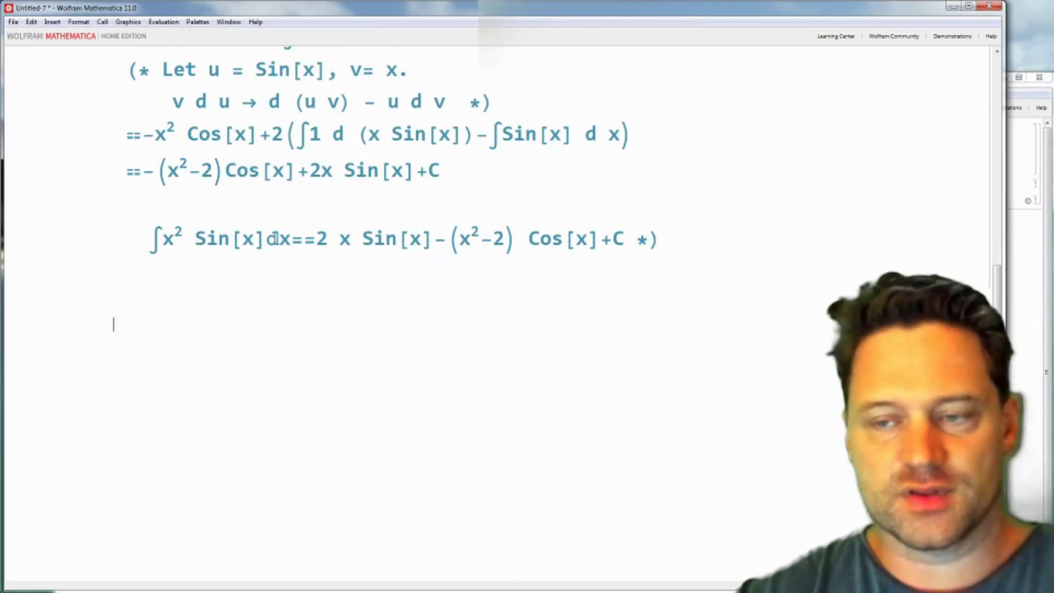
left_click(697, 237)
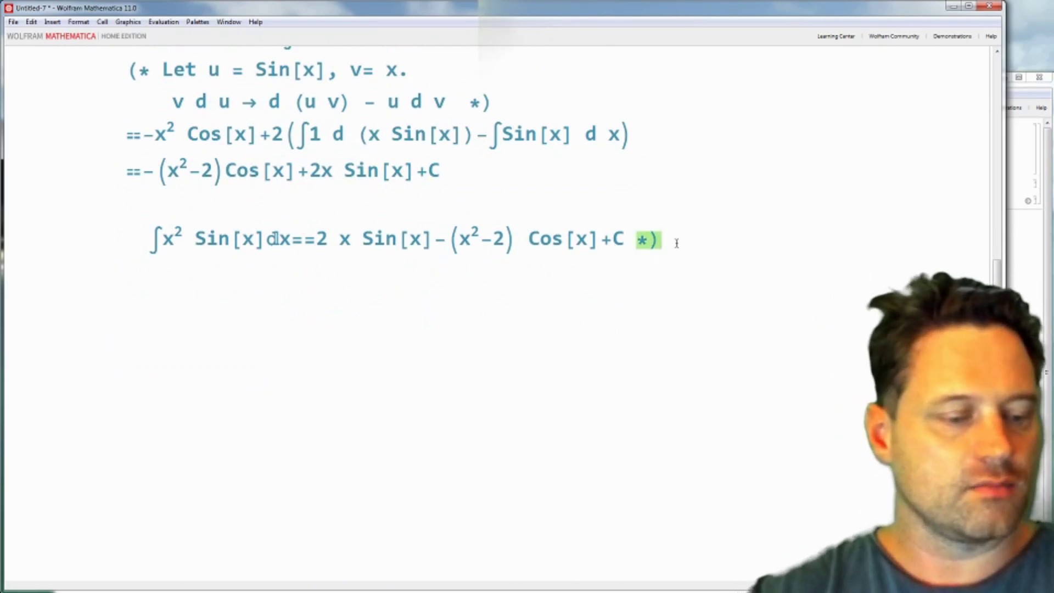
key("ctrl+z")
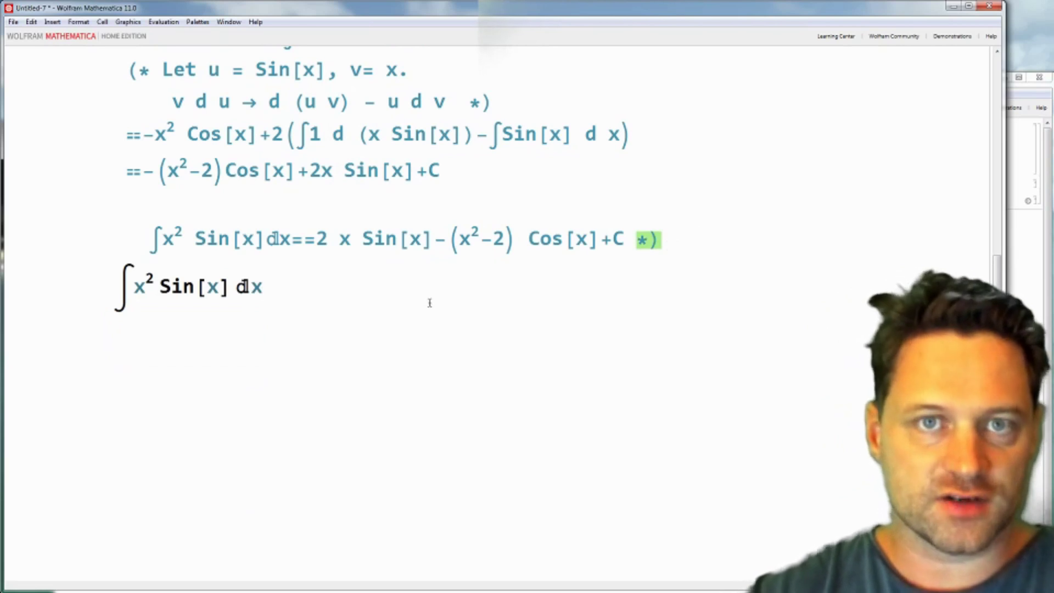
key("shift+Return")
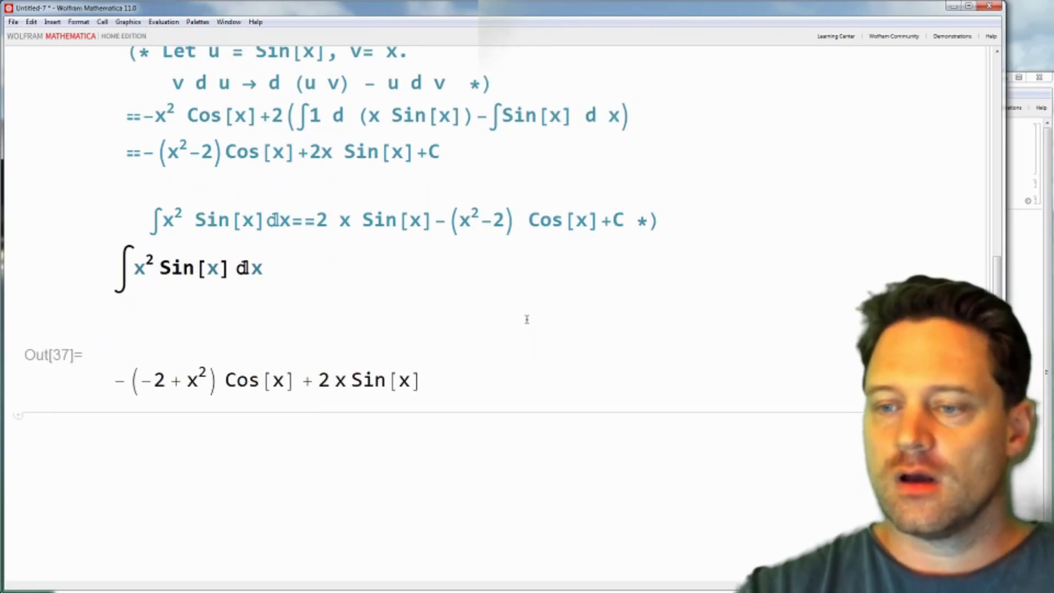
Step: Compare the evaluated output with the expression 2 x Sin[x] − (x² − 2) Cos[x] in the commented target equation
left_click(529, 374)
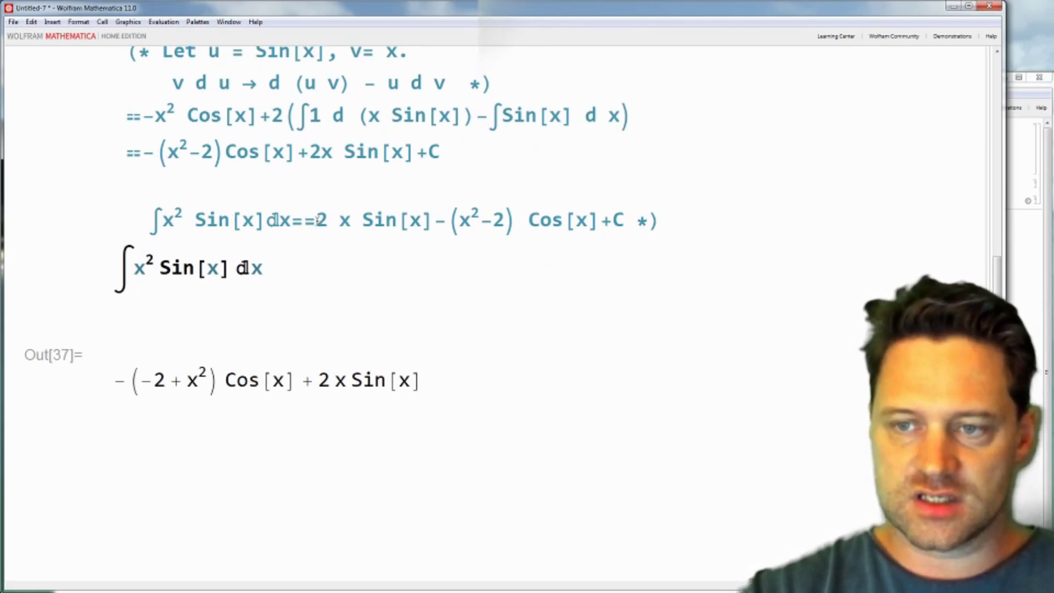
left_click_drag(316, 220, 604, 211)
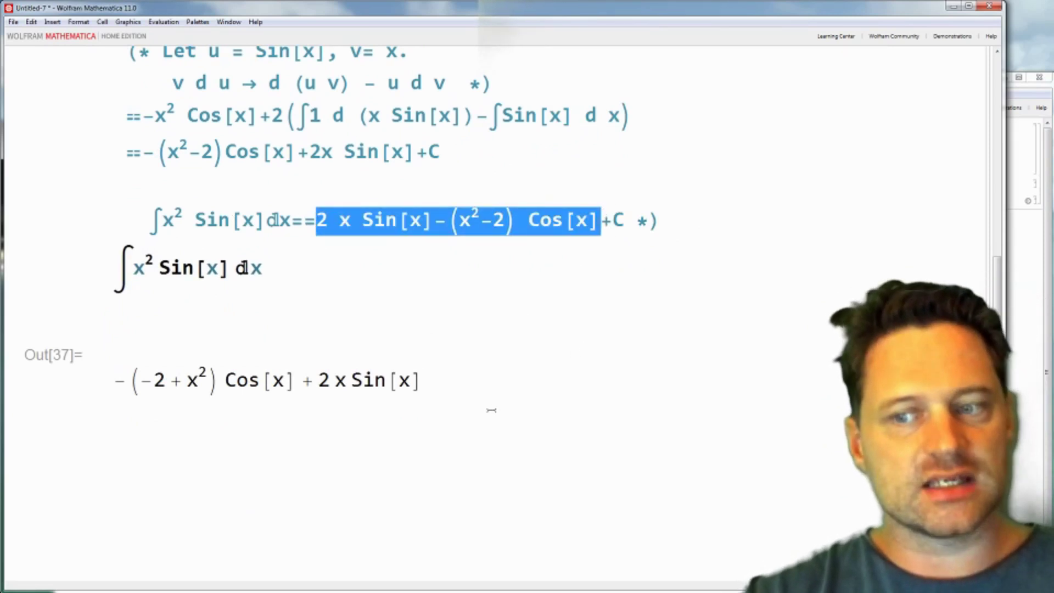
left_click(505, 390)
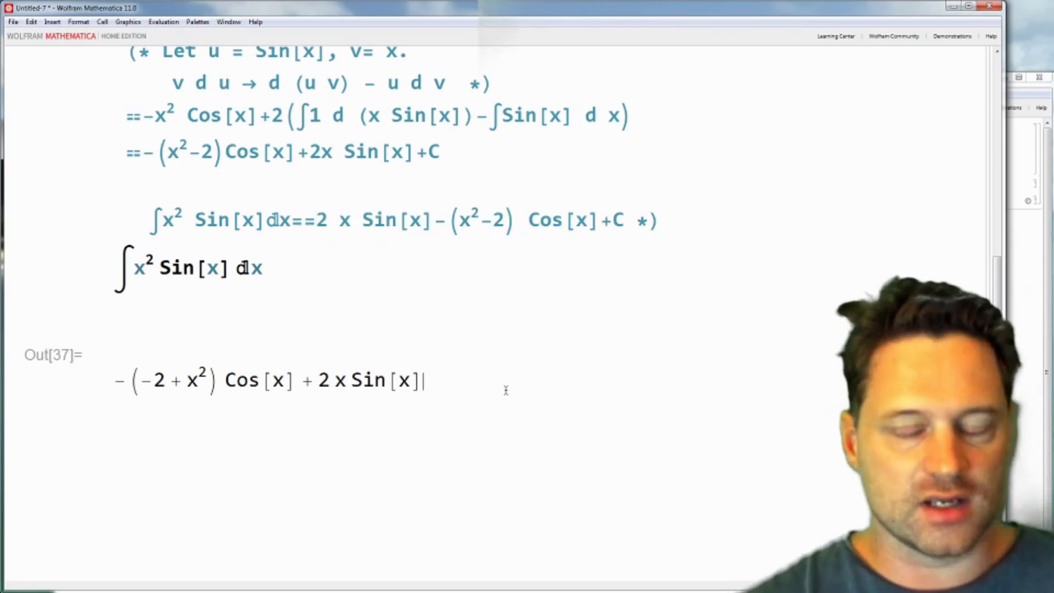